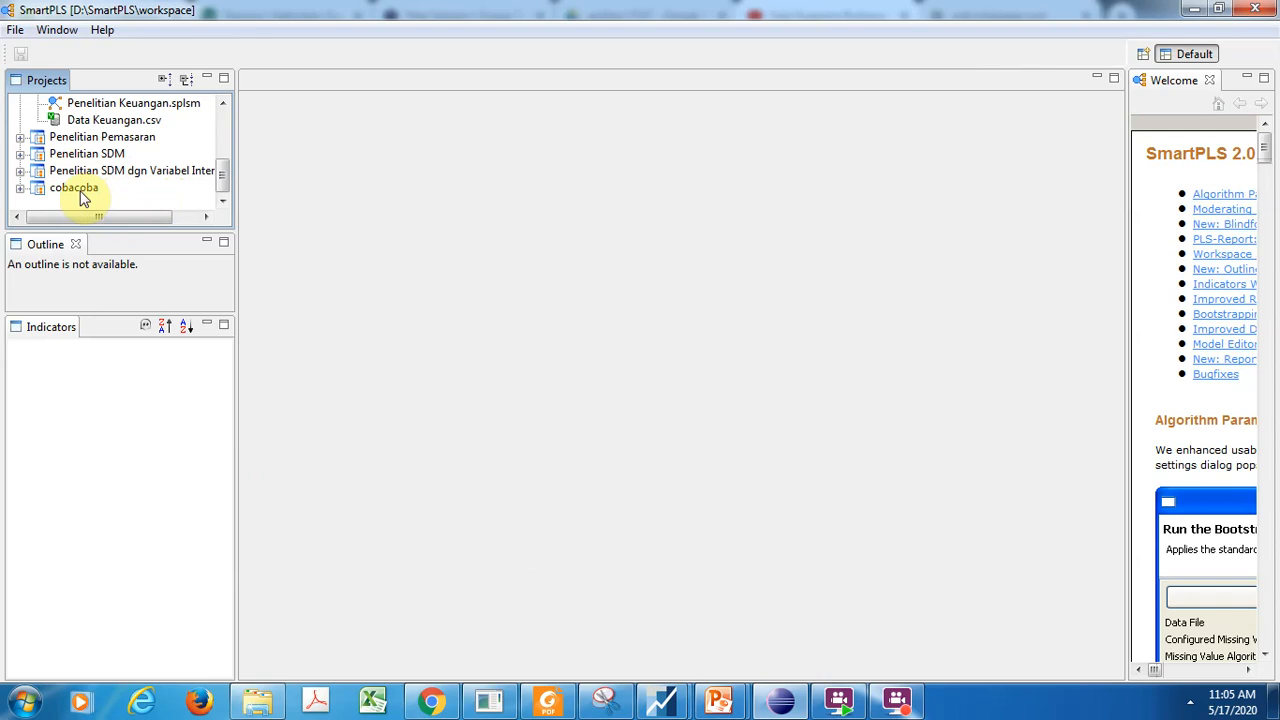
# - Open the KINERJA SDM DENGAN VARIABEL INTERVENING.csv data file and the Penelitian SDM dgn Variabel Intervening.splsm model from their project
pyautogui.click(20, 172)
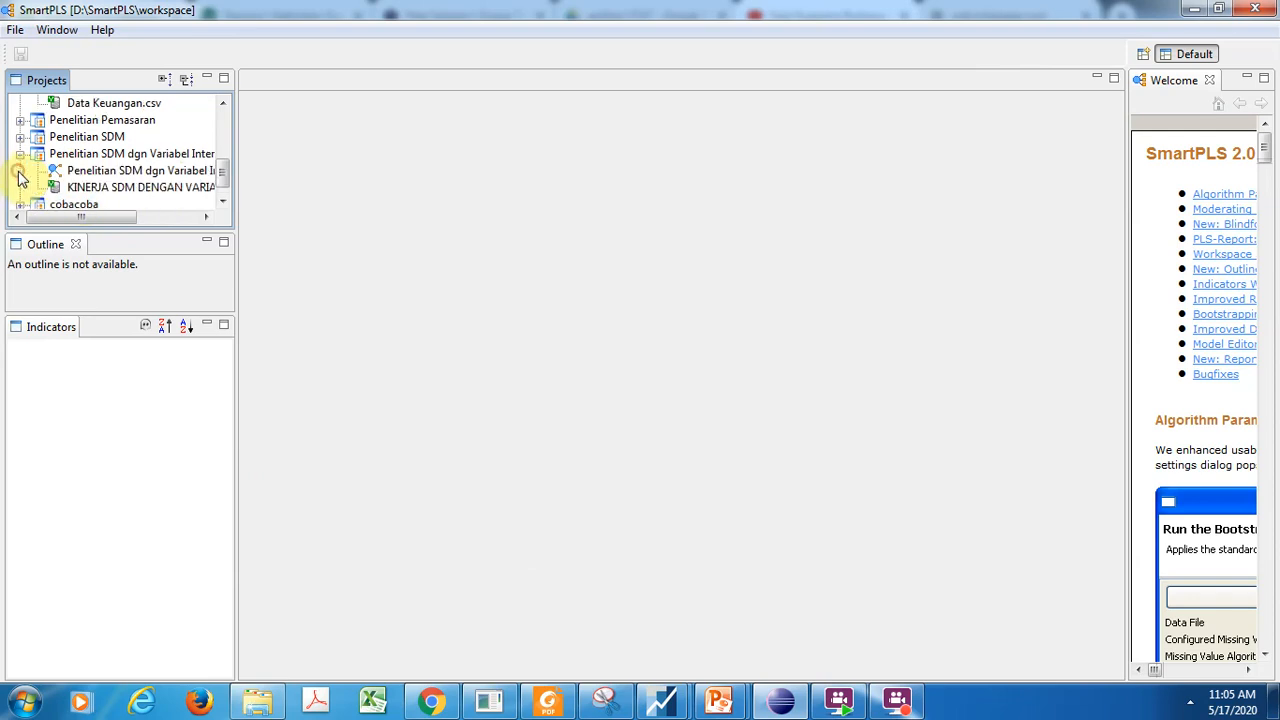
pyautogui.click(92, 190)
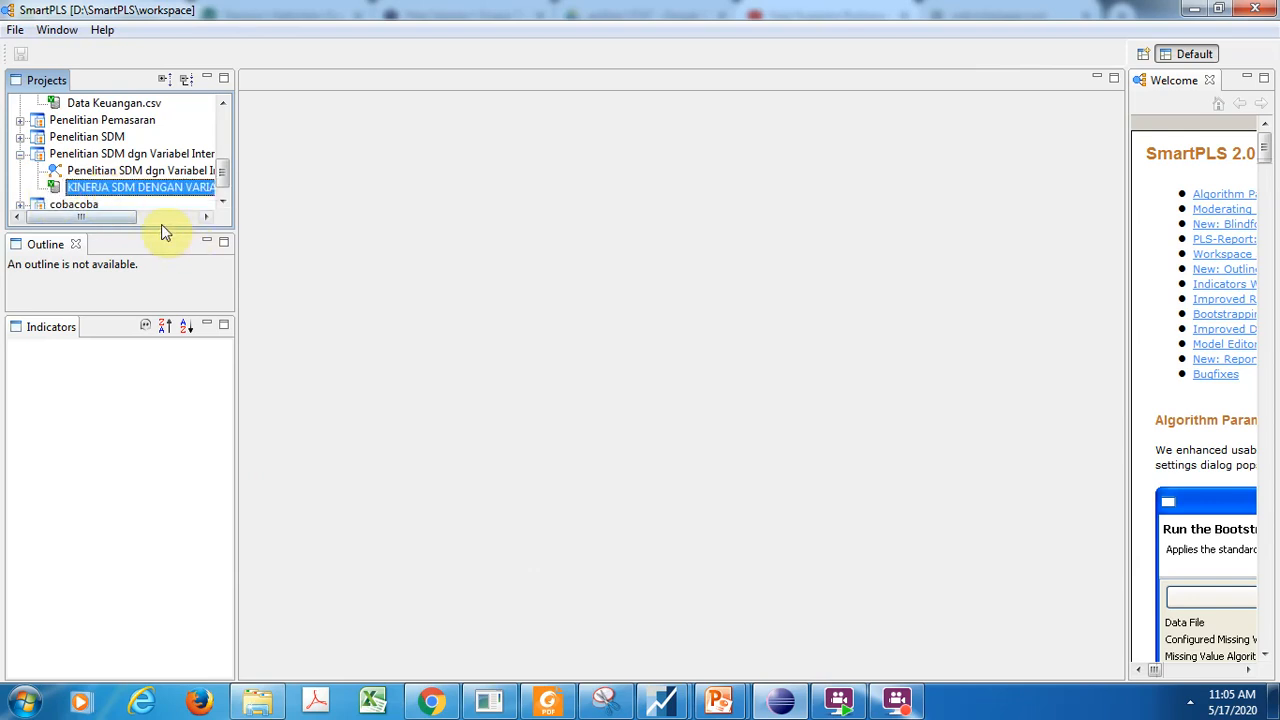
pyautogui.doubleClick(58, 190)
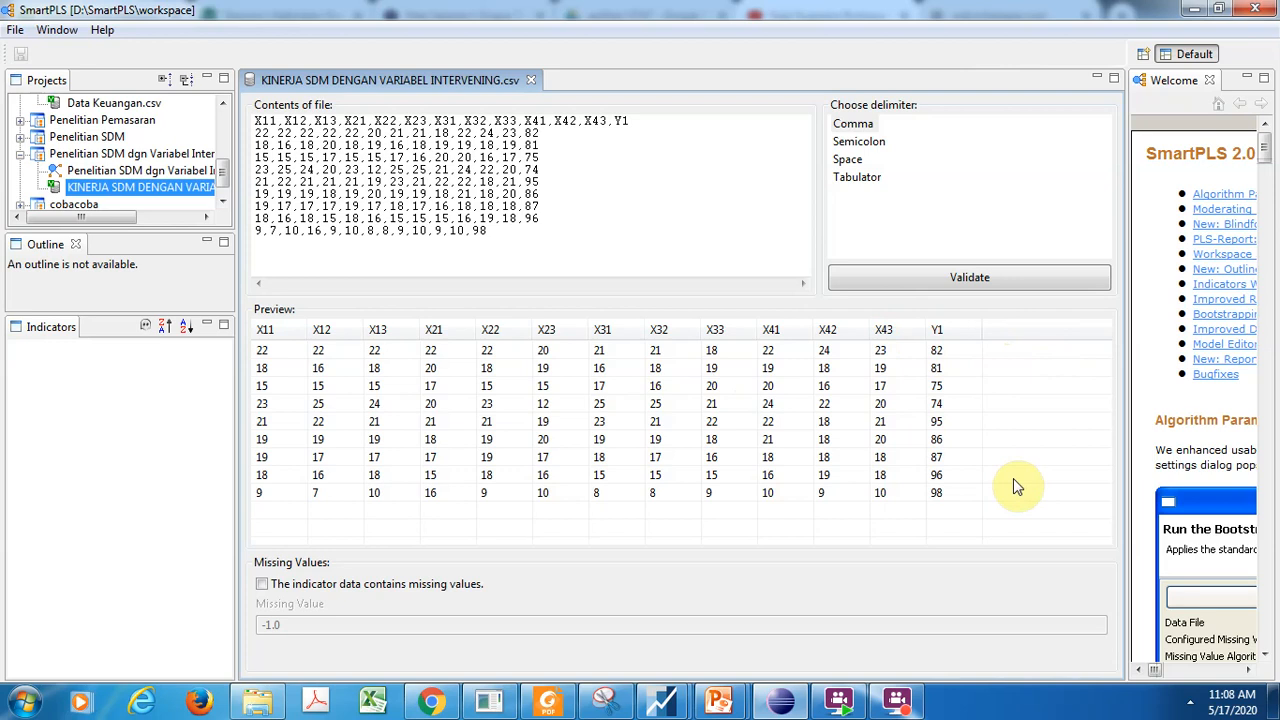
pyautogui.doubleClick(55, 175)
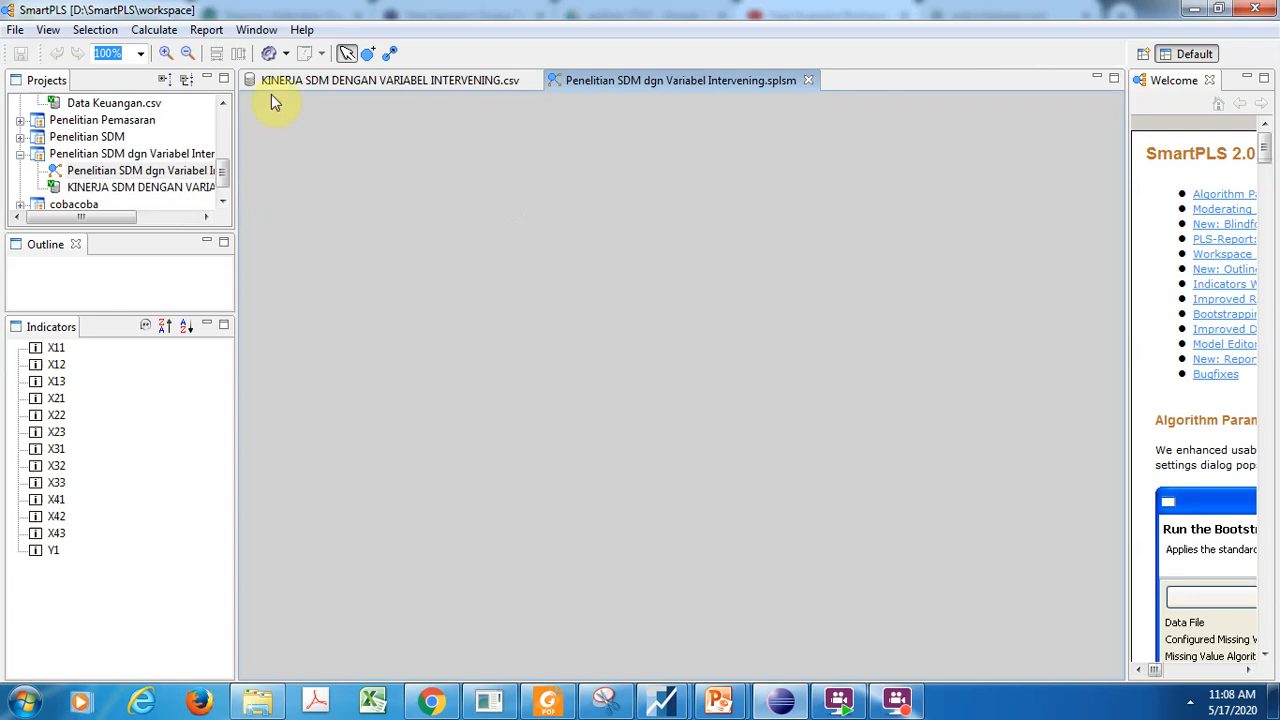
# - Draw five latent variables in the empty model: three stacked in a column, one beside the lower two, and one farther right
pyautogui.click(368, 53)
pyautogui.moveTo(398, 202); pyautogui.dragTo(486, 285)
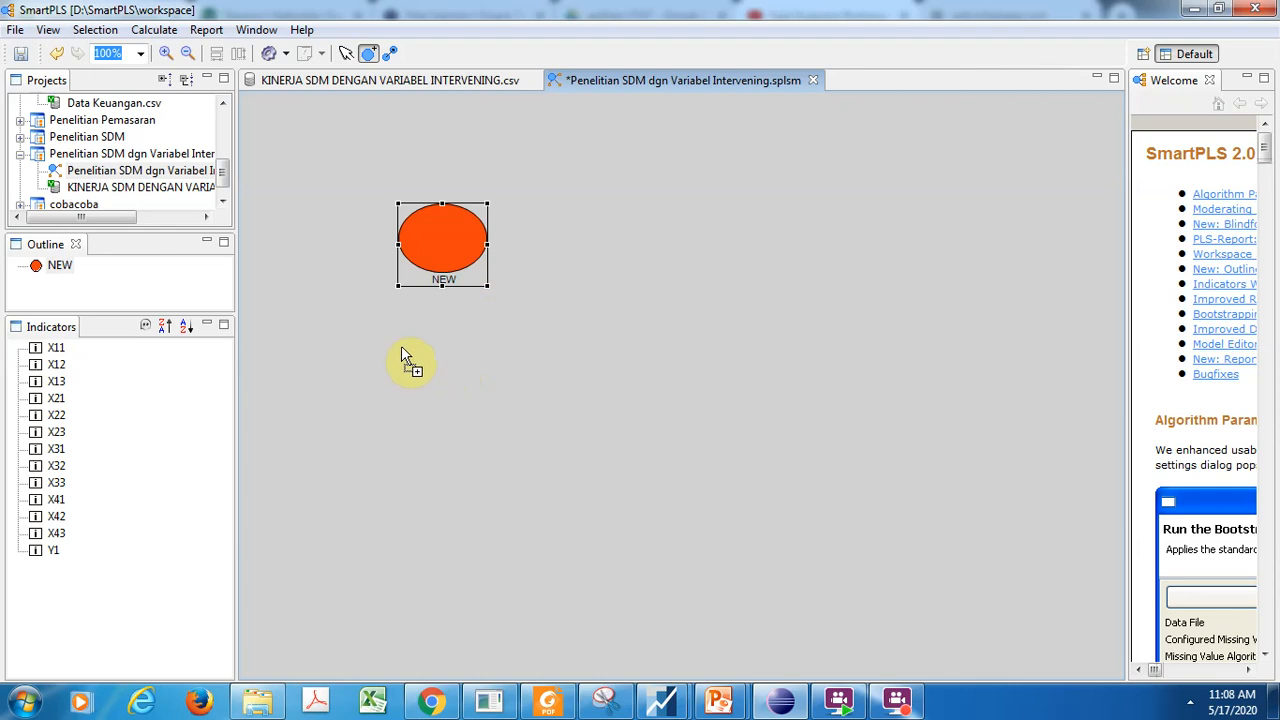
pyautogui.moveTo(399, 348); pyautogui.dragTo(491, 428)
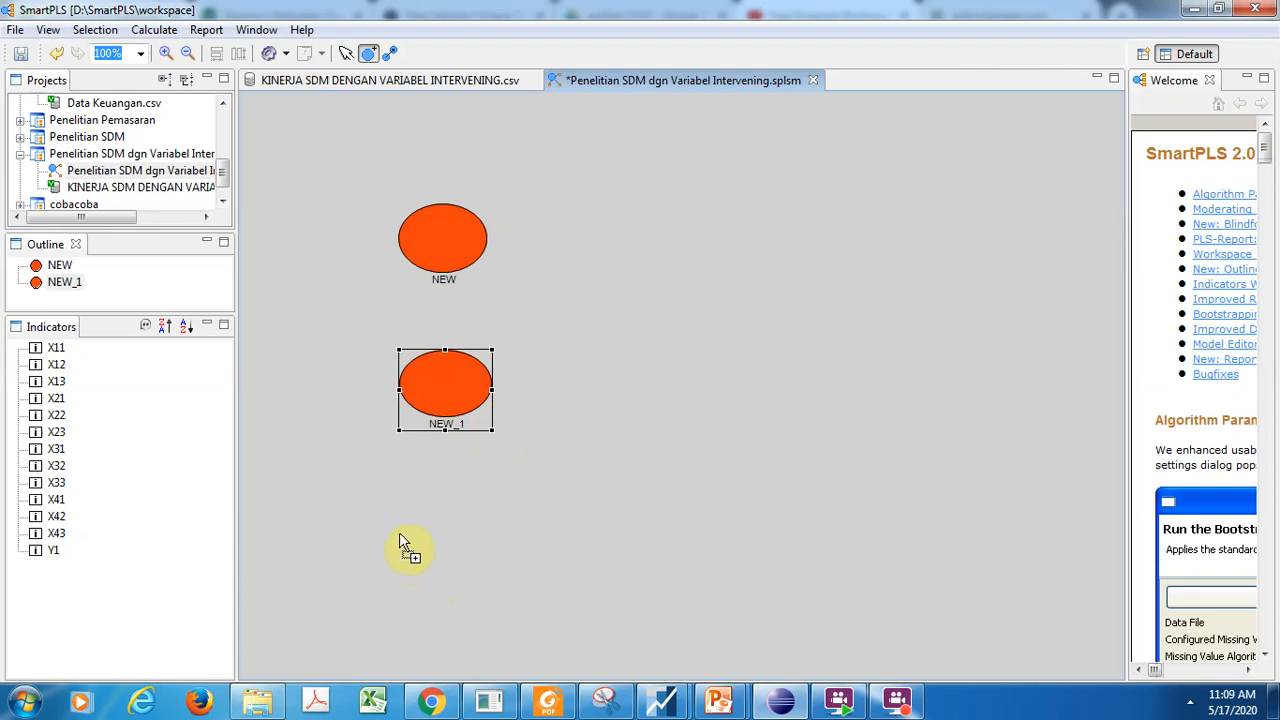
pyautogui.moveTo(396, 529); pyautogui.dragTo(492, 617)
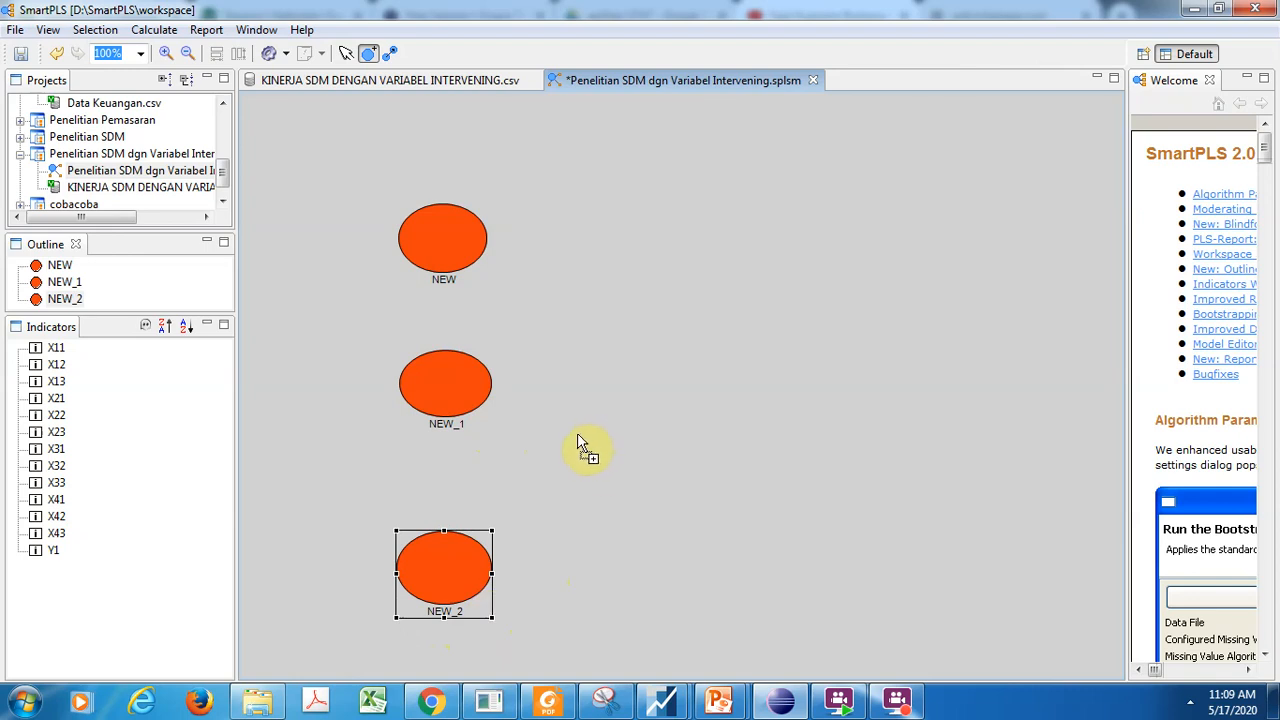
pyautogui.moveTo(572, 434); pyautogui.dragTo(642, 507)
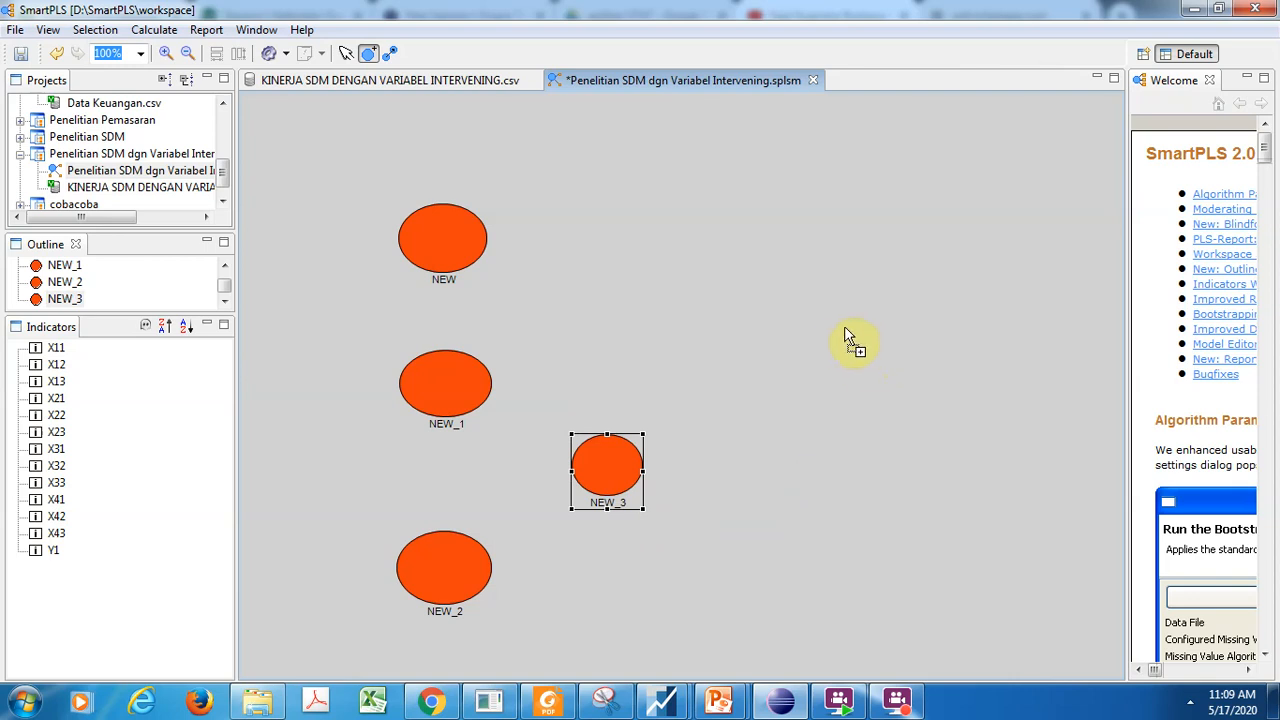
pyautogui.moveTo(831, 326); pyautogui.dragTo(910, 411)
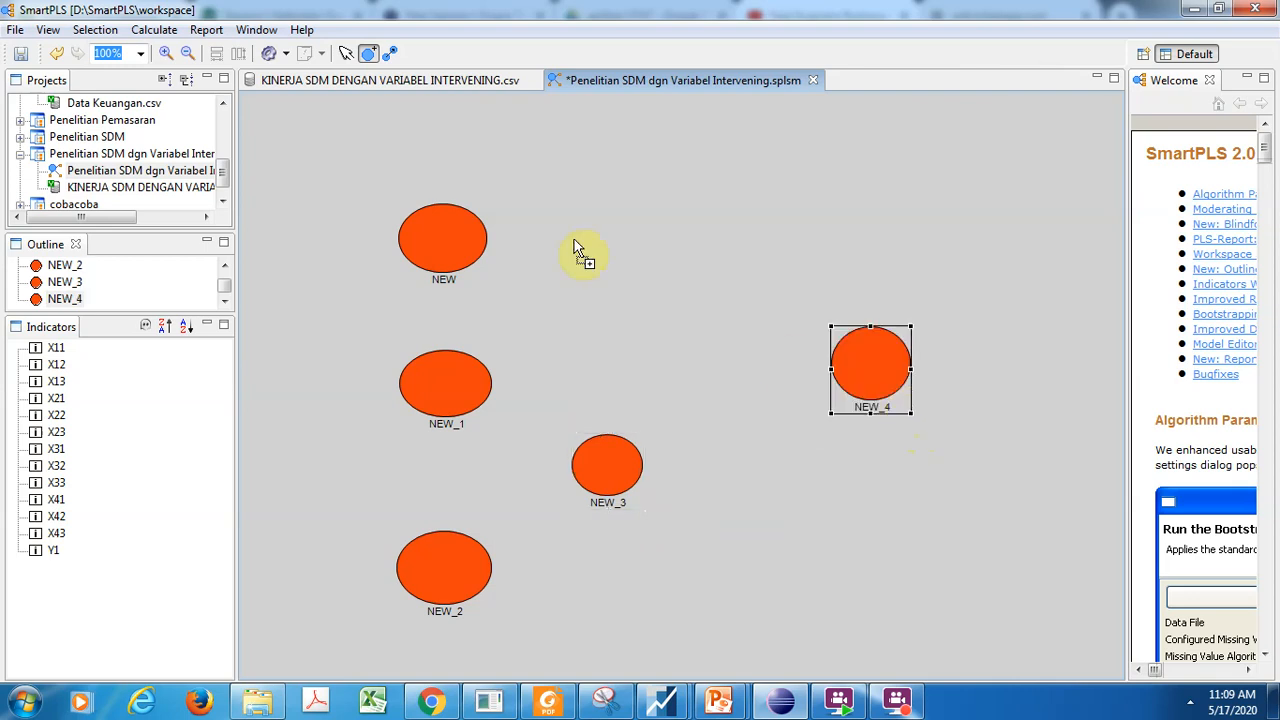
pyautogui.click(347, 54)
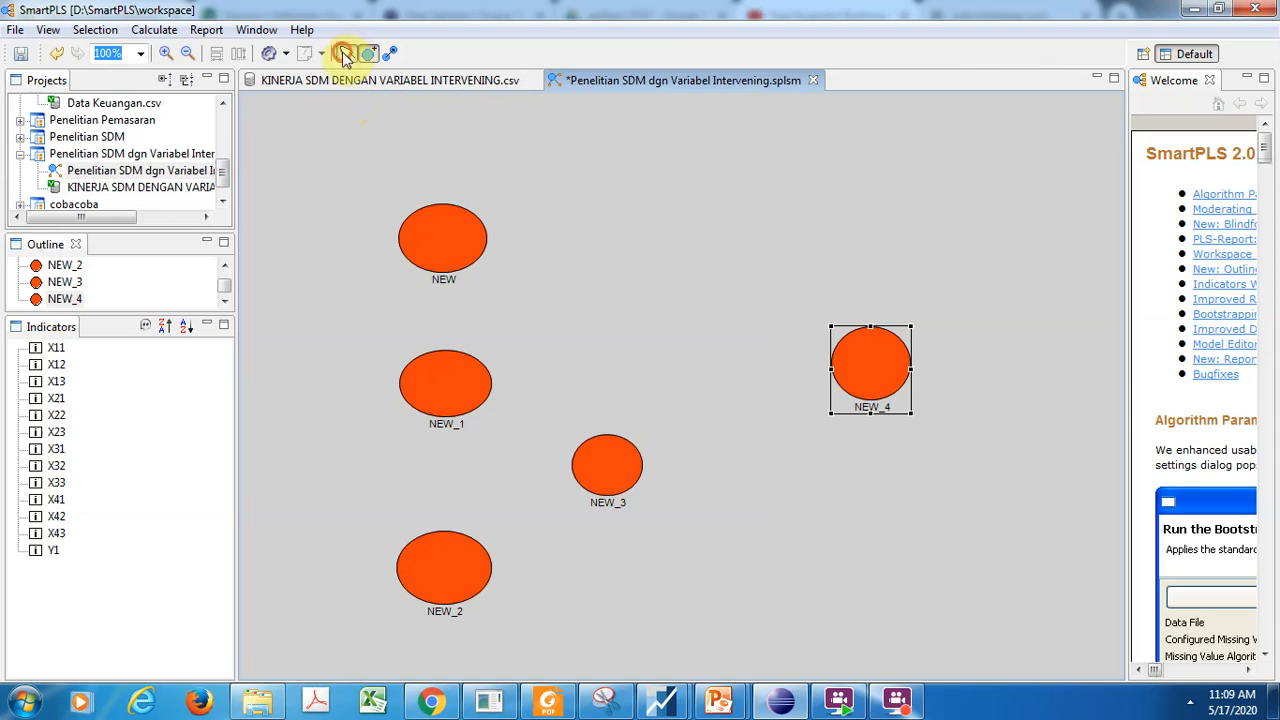
# - Rename the uppermost latent variable of the column as Pengawasan Melekat
pyautogui.rightClick(437, 255)
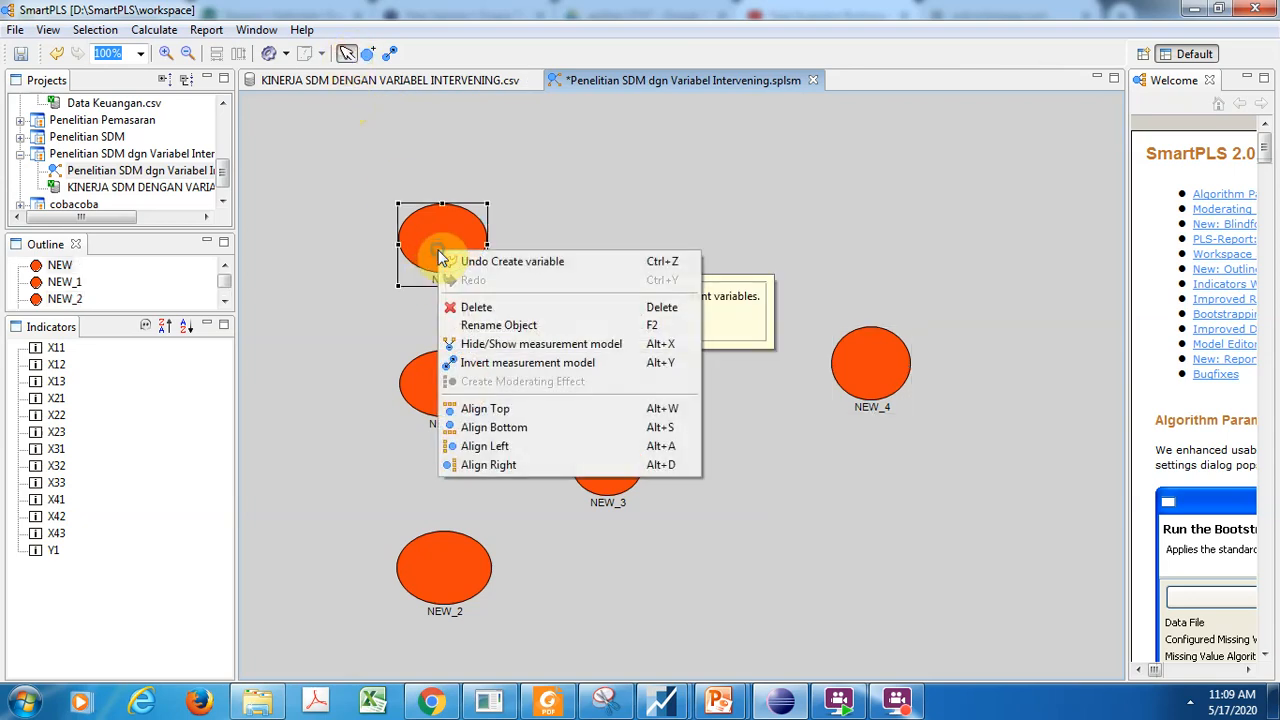
pyautogui.click(481, 328)
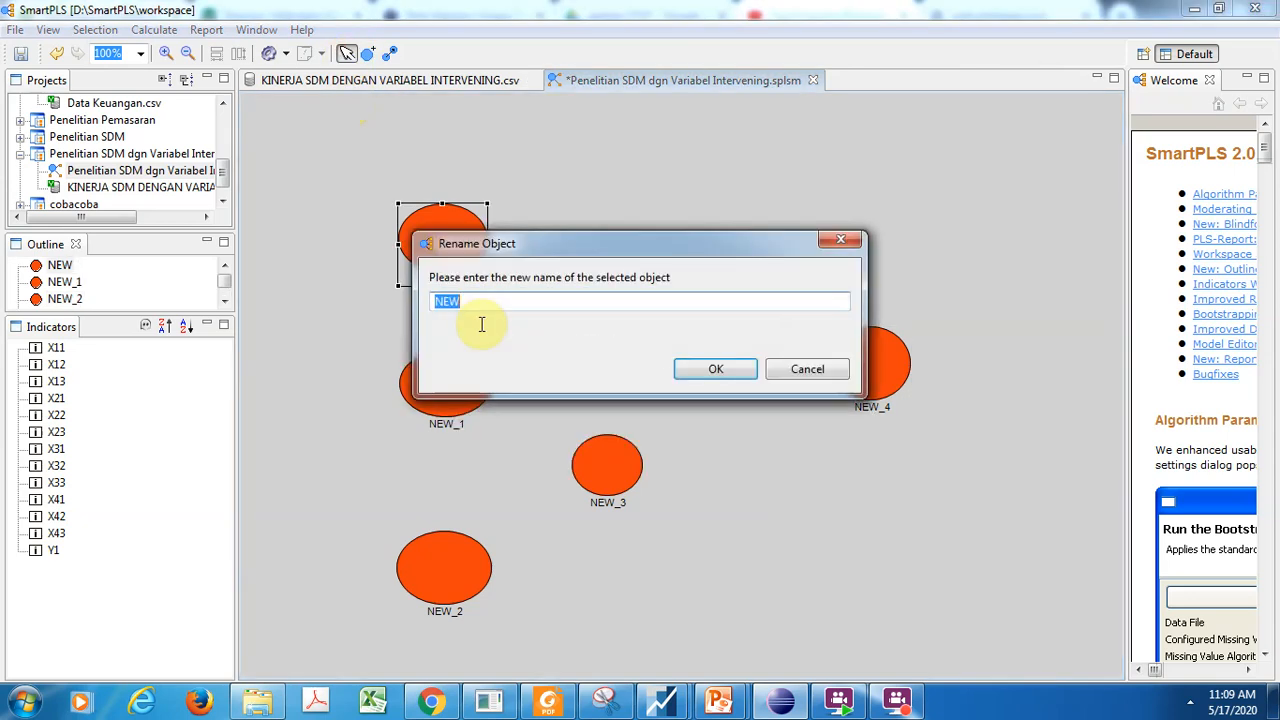
pyautogui.write('W')
pyautogui.press('BackSpace')
pyautogui.press('BackSpace')
pyautogui.write('Pengawasan Melekat')
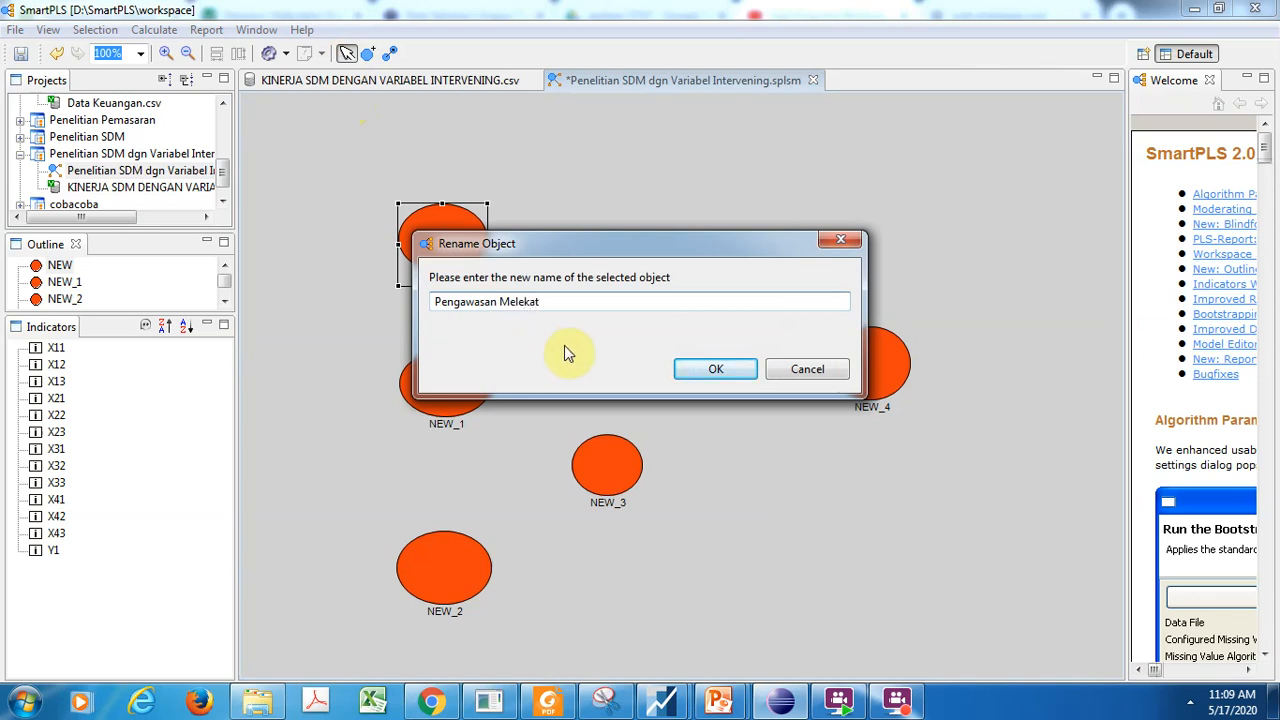
pyautogui.click(688, 369)
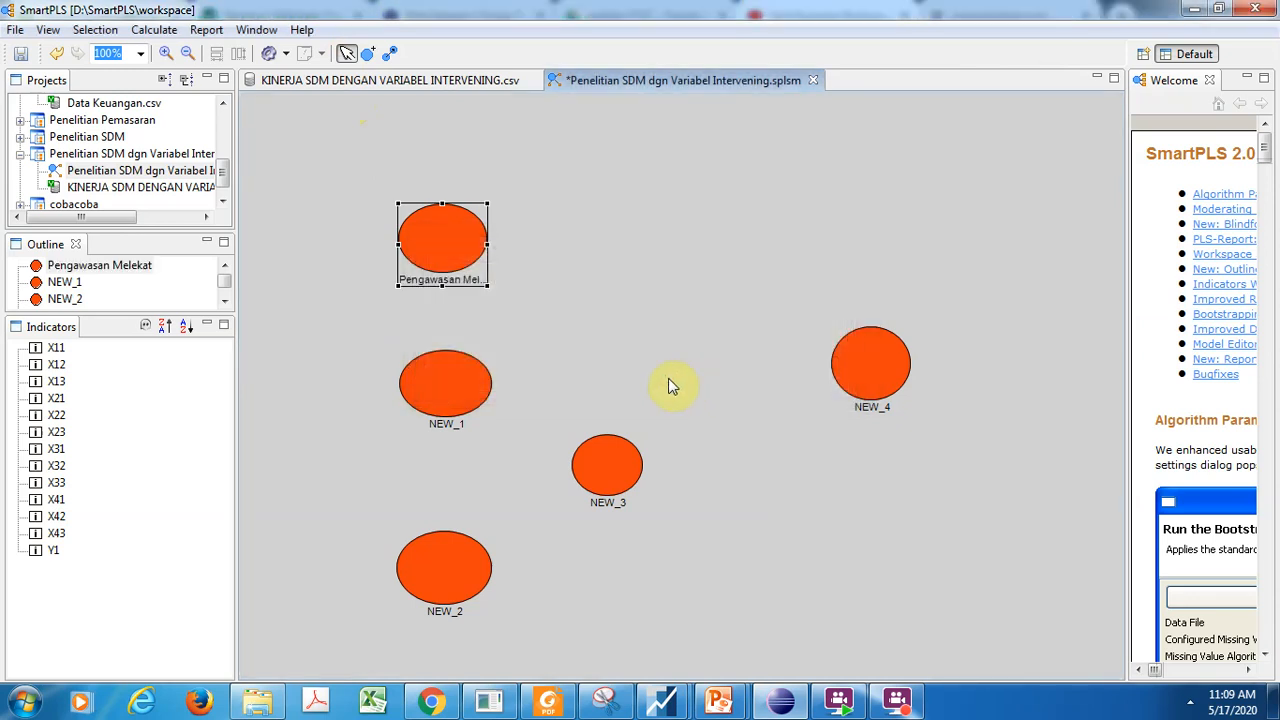
# - Rename the middle latent variable of the column as Struktur Gaji
pyautogui.rightClick(451, 392)
pyautogui.click(482, 468)
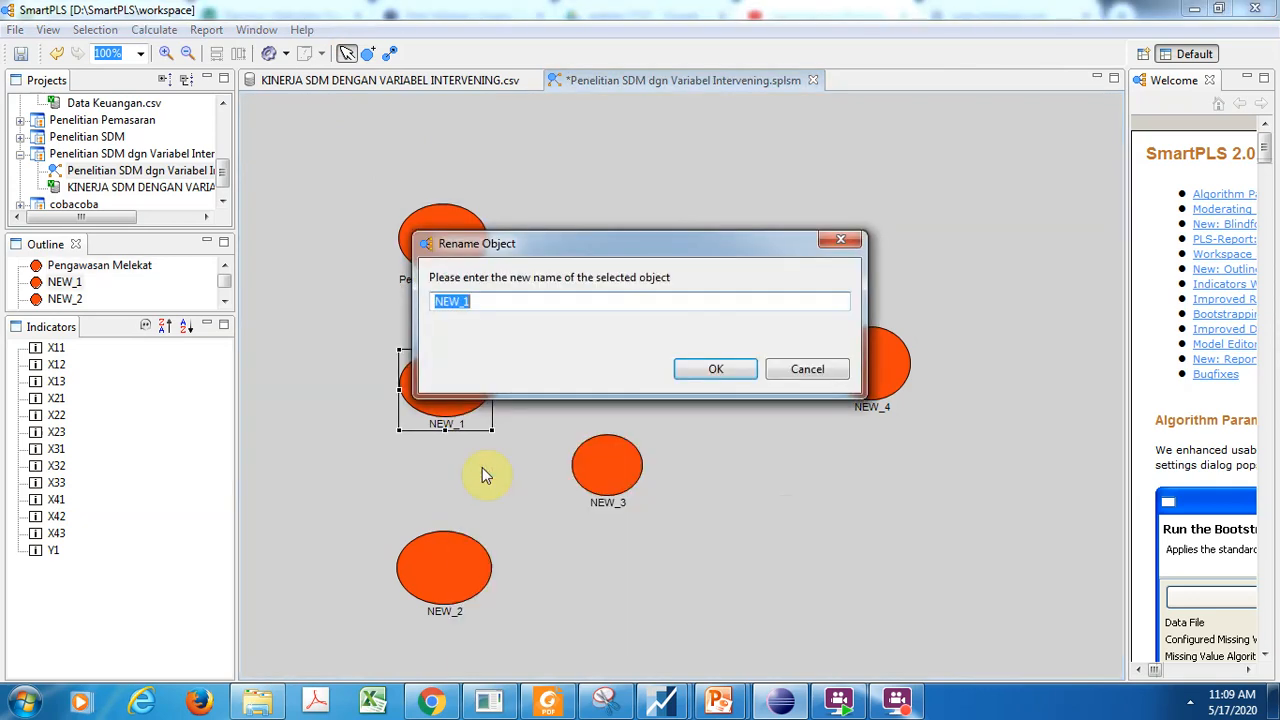
pyautogui.write('Struktur Gaji')
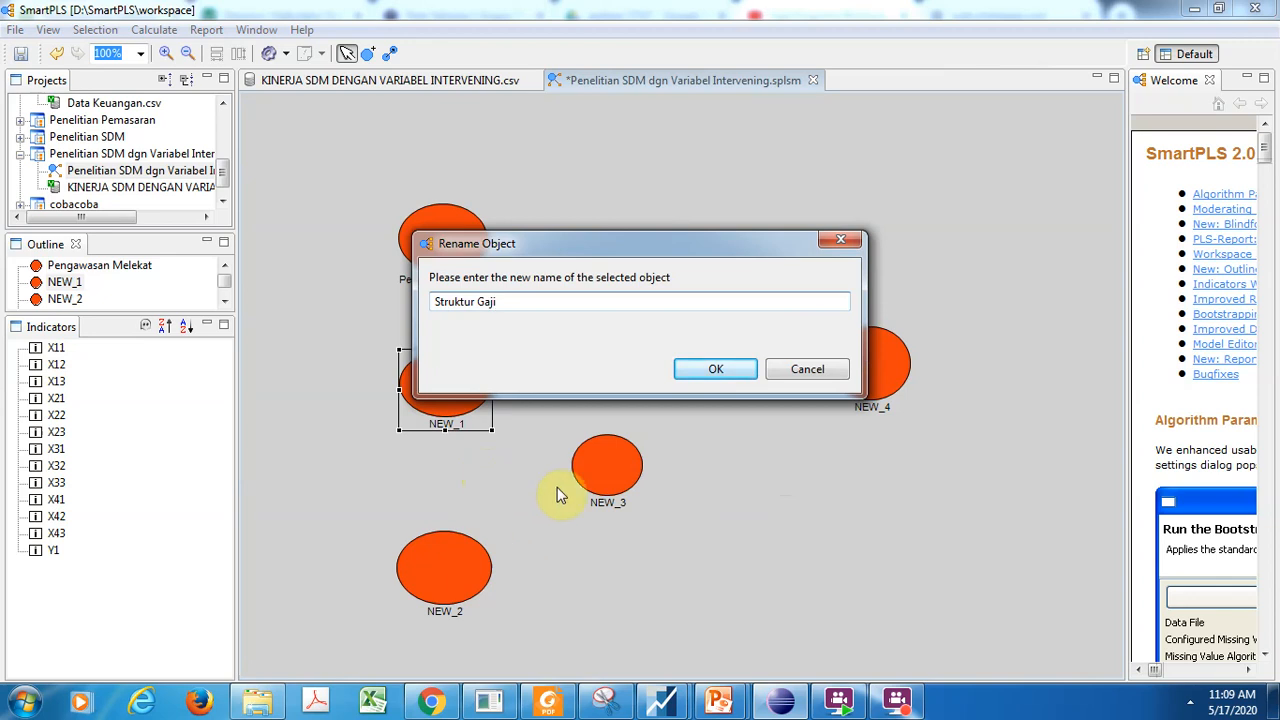
pyautogui.click(712, 369)
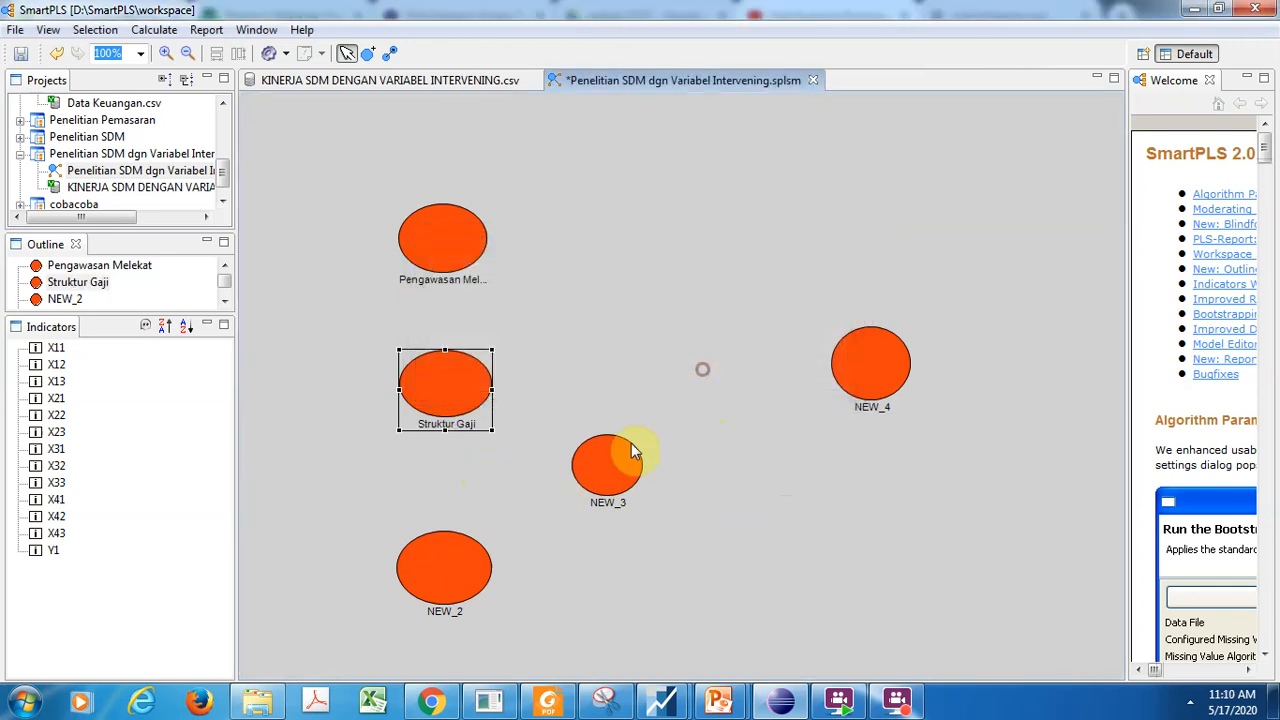
# - Rename the lowest latent variable of the column as Jenjang Karier
pyautogui.click(452, 569)
pyautogui.rightClick(452, 569)
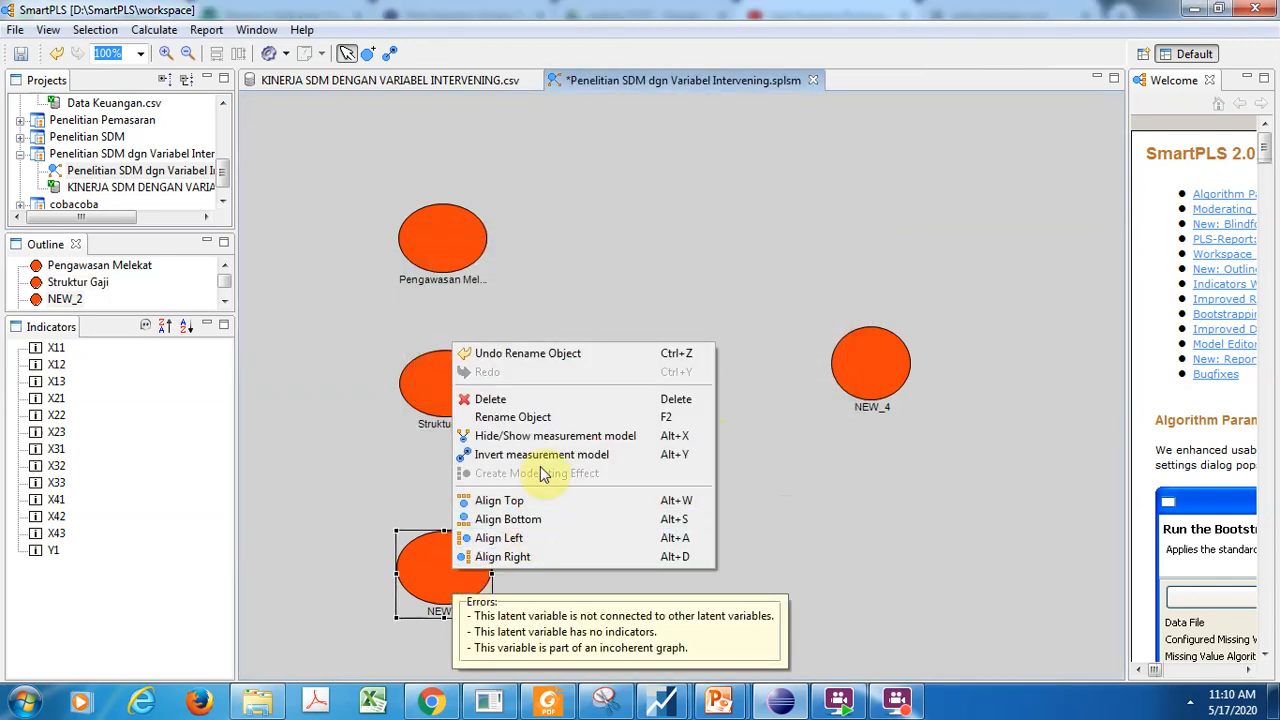
pyautogui.click(541, 417)
pyautogui.write('Jenjang Ka')
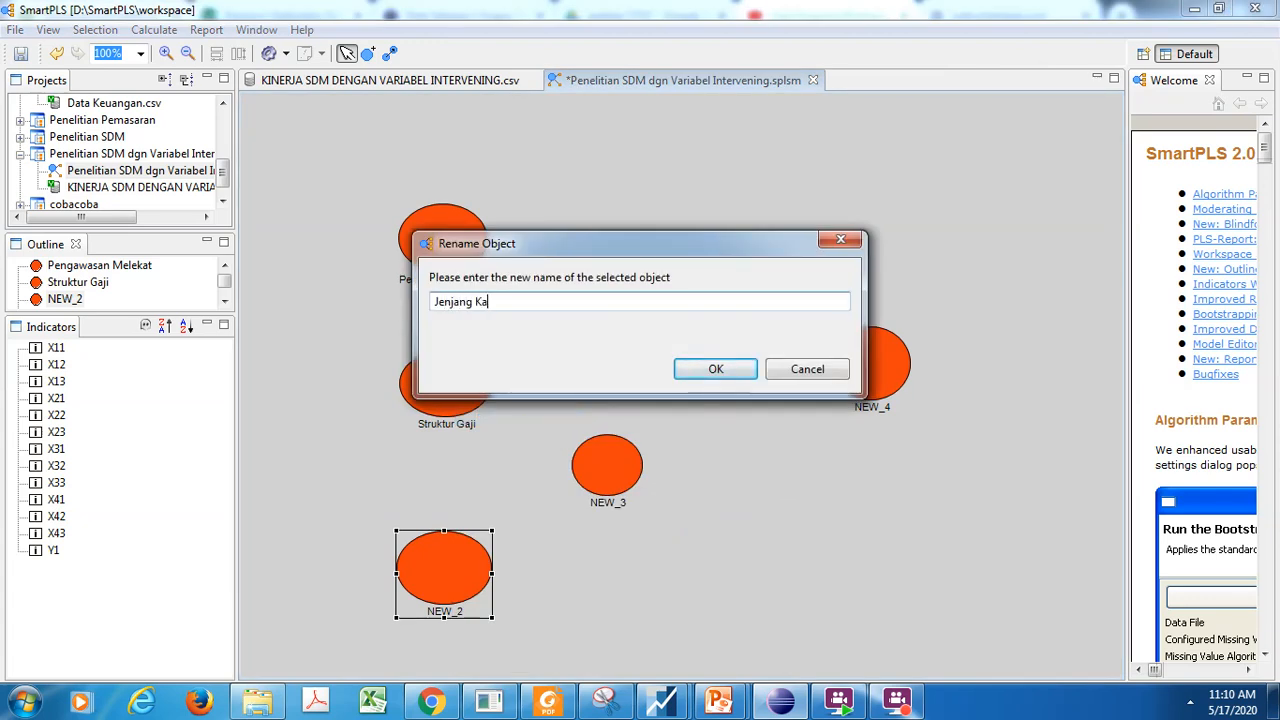
pyautogui.write('rier')
pyautogui.click(697, 370)
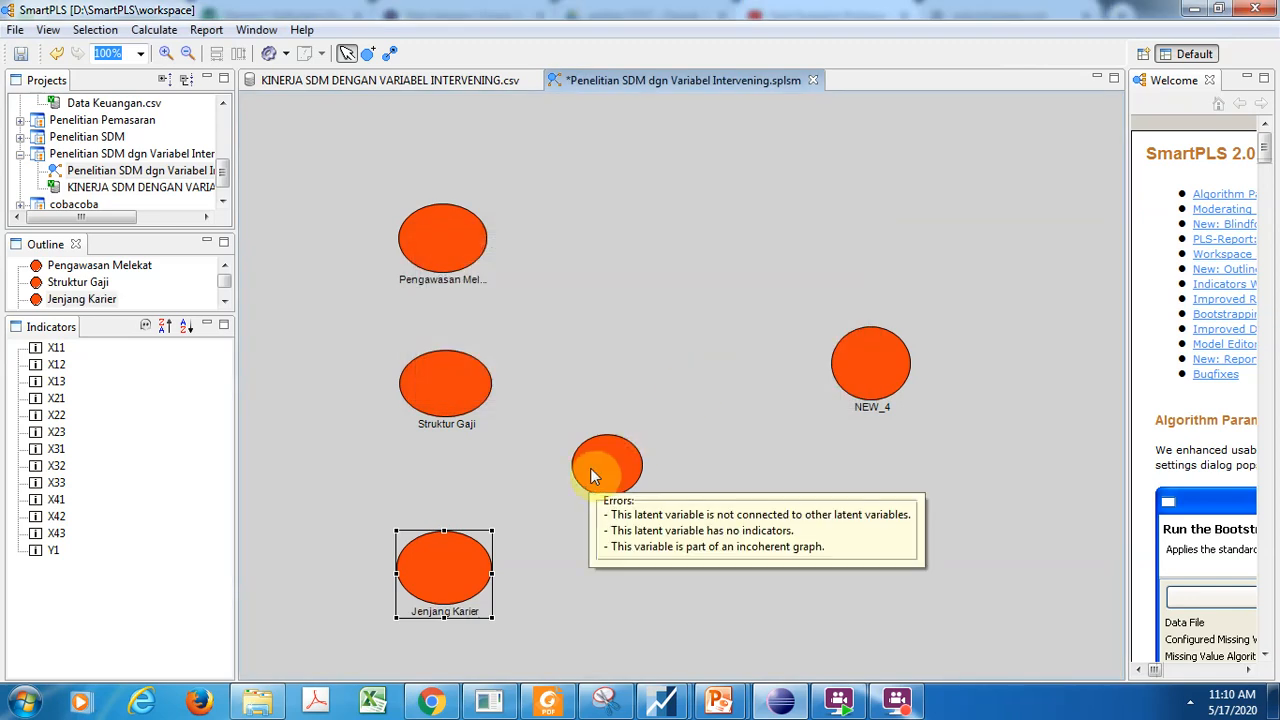
# - Rename the latent variable NEW_3, between the column and the far-right variable, as Motivasi
pyautogui.click(591, 472)
pyautogui.rightClick(591, 470)
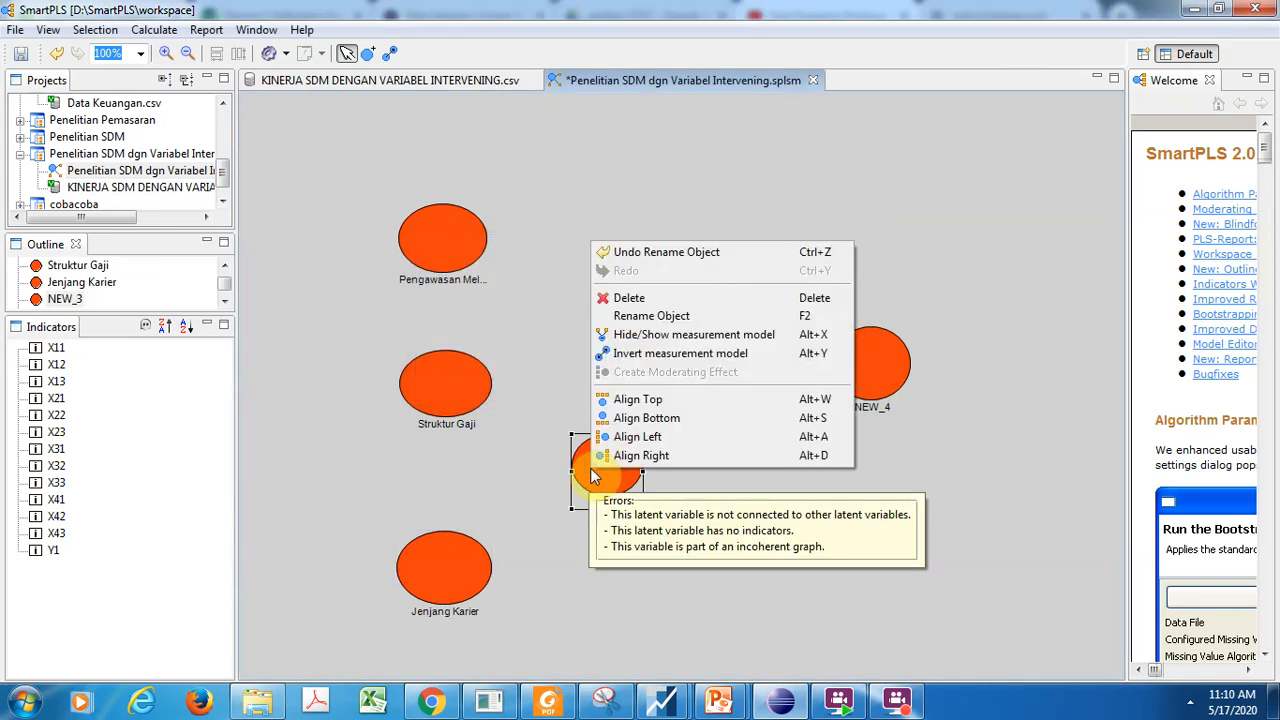
pyautogui.click(658, 318)
pyautogui.write('M')
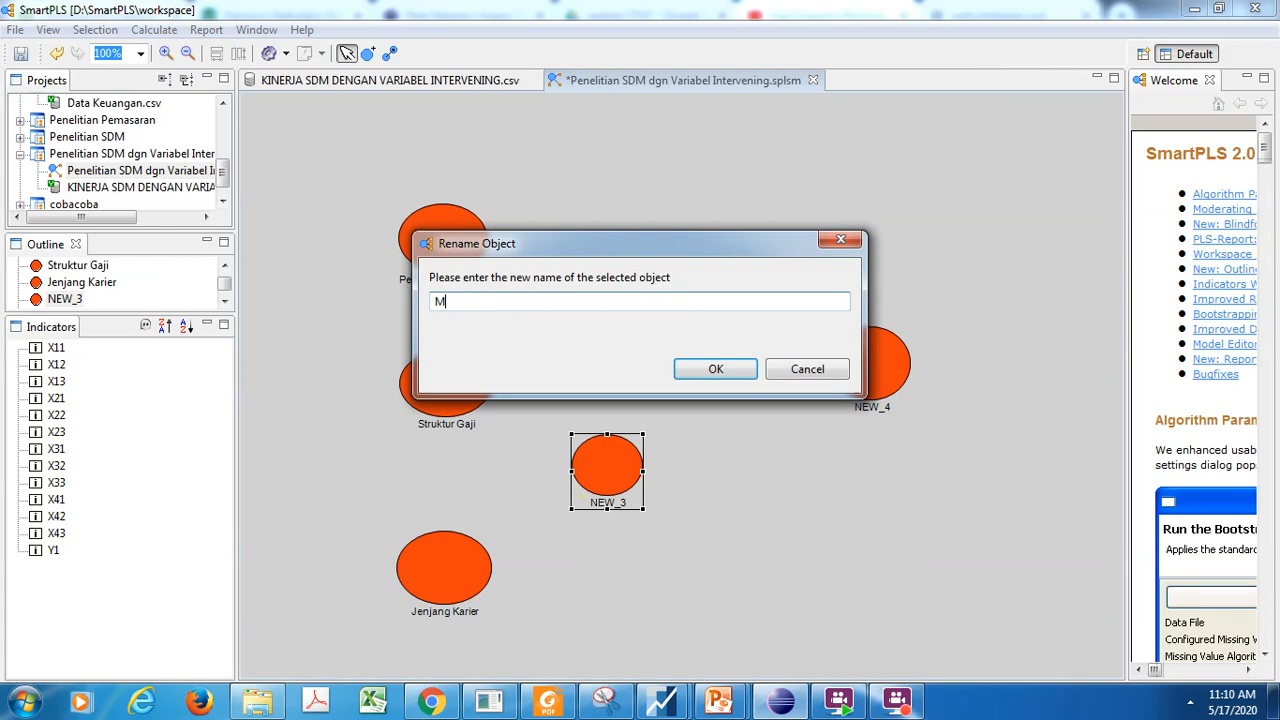
pyautogui.write('otivasi')
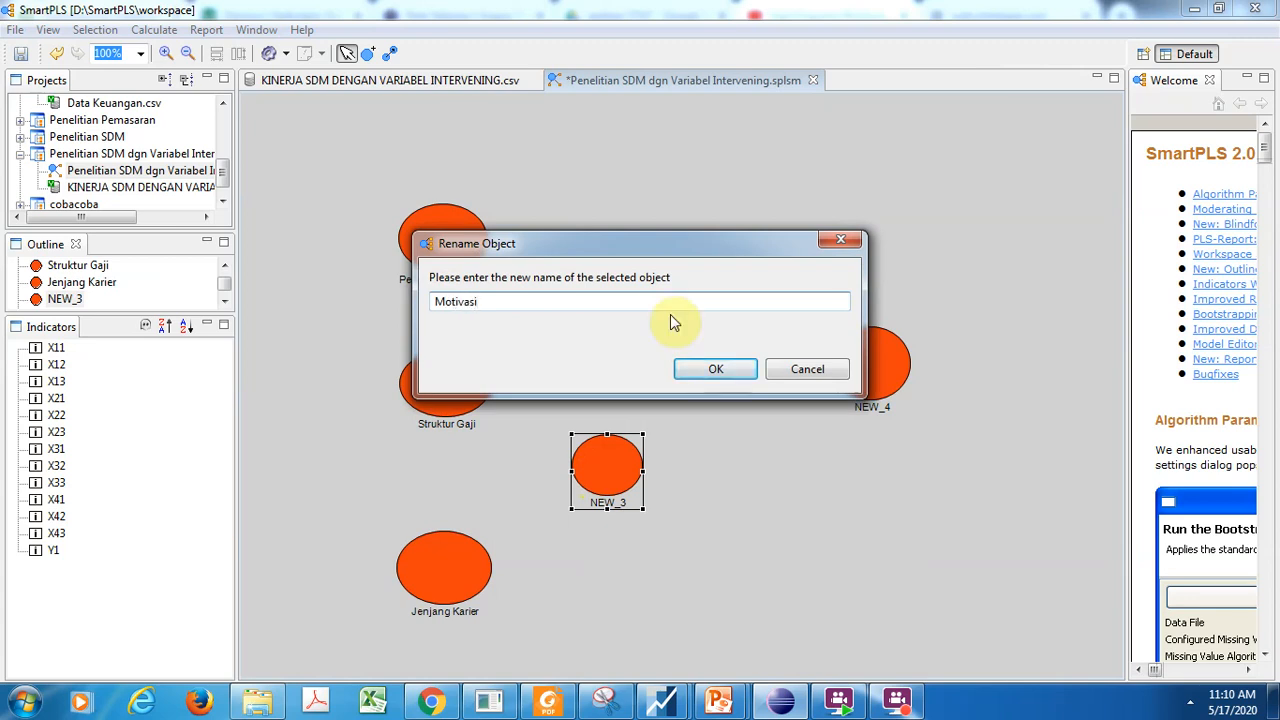
pyautogui.click(713, 369)
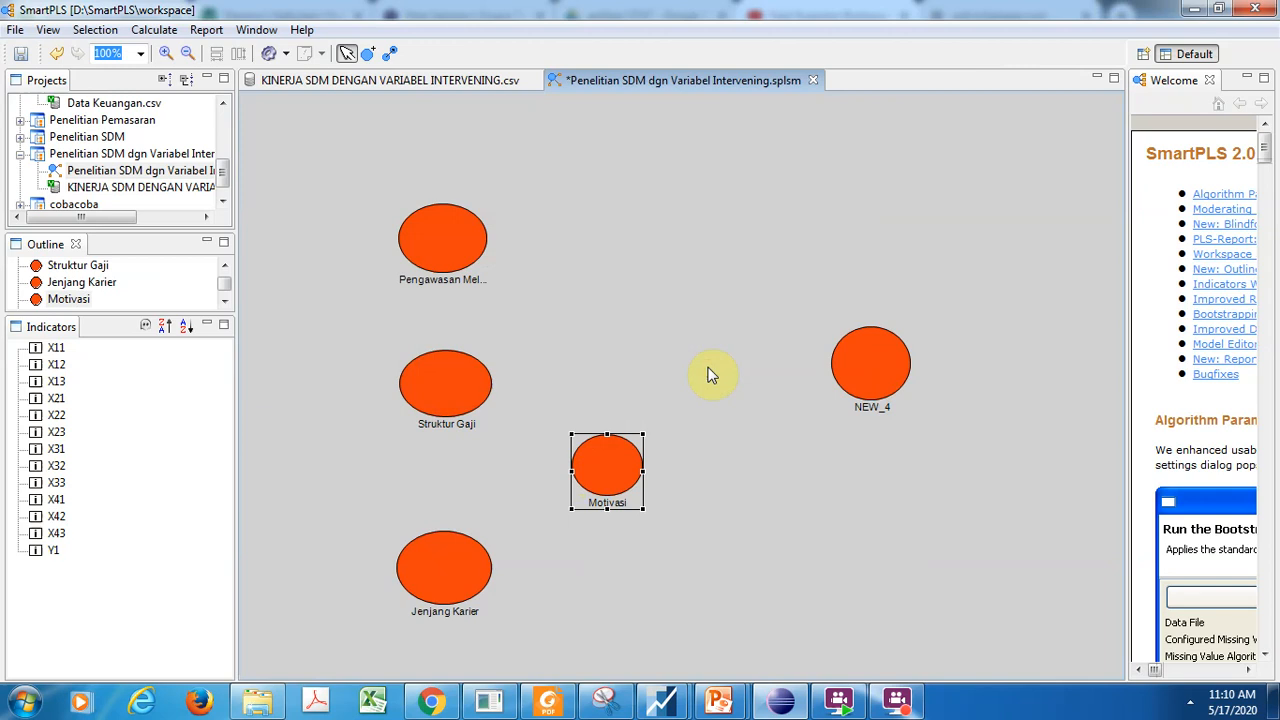
# - Rename the far-right latent variable NEW_4 as Kinerja Pegawai
pyautogui.click(871, 376)
pyautogui.doubleClick(871, 378)
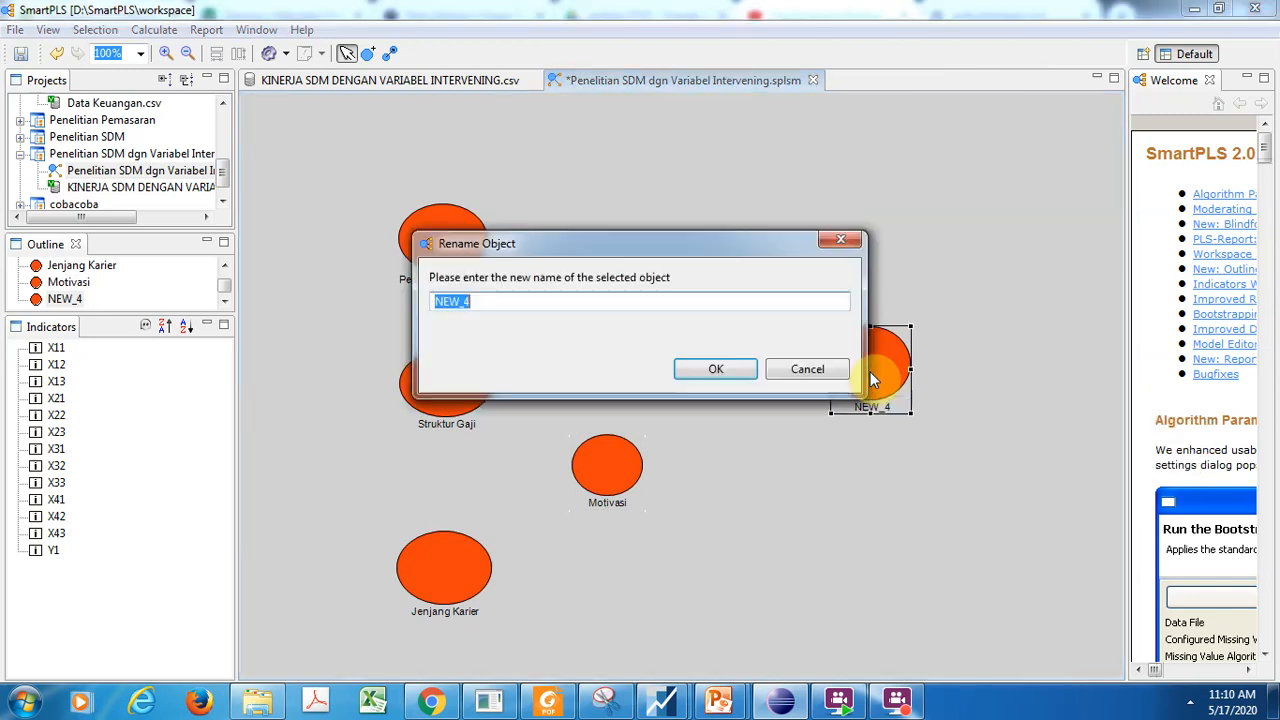
pyautogui.write('Kinerja Peg')
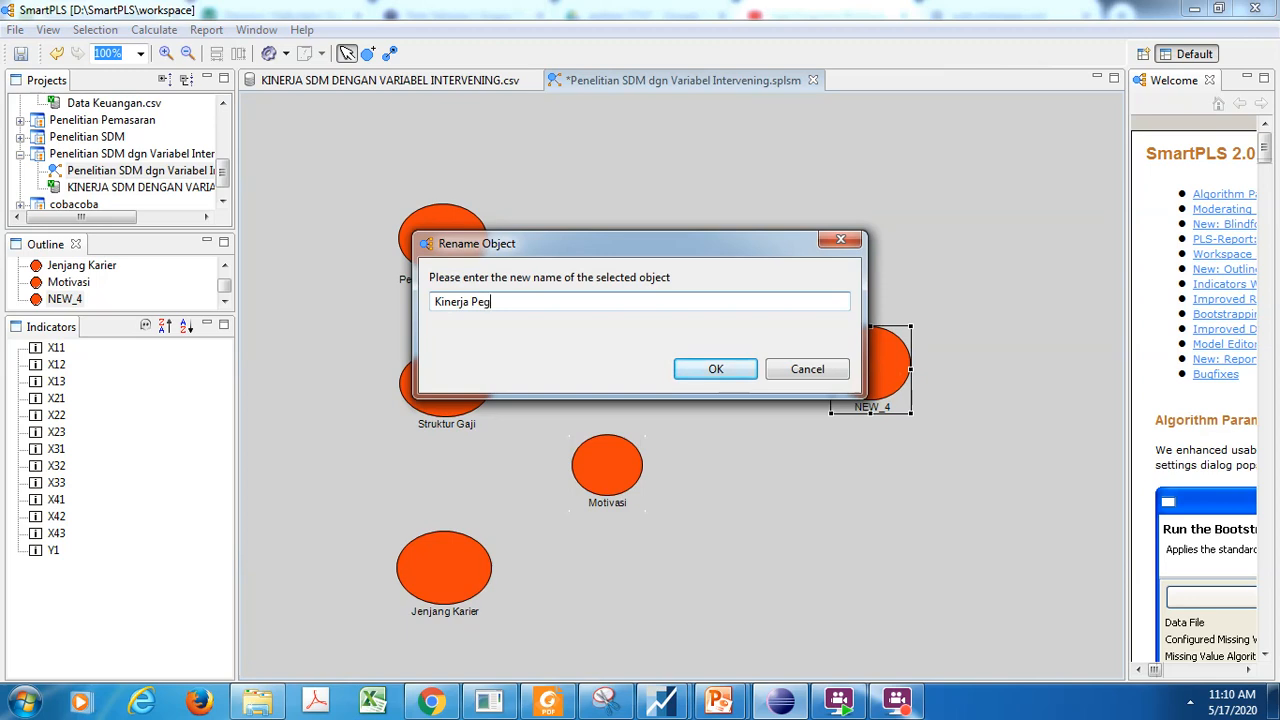
pyautogui.write('awai')
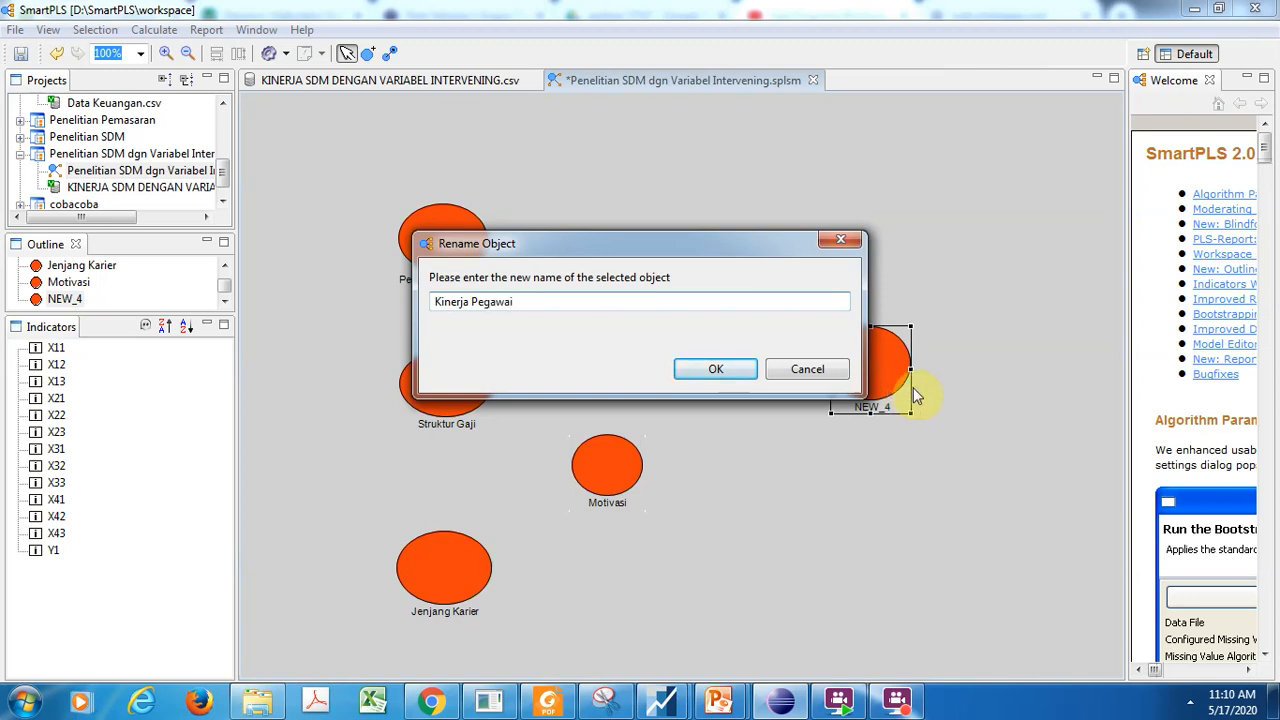
pyautogui.click(715, 369)
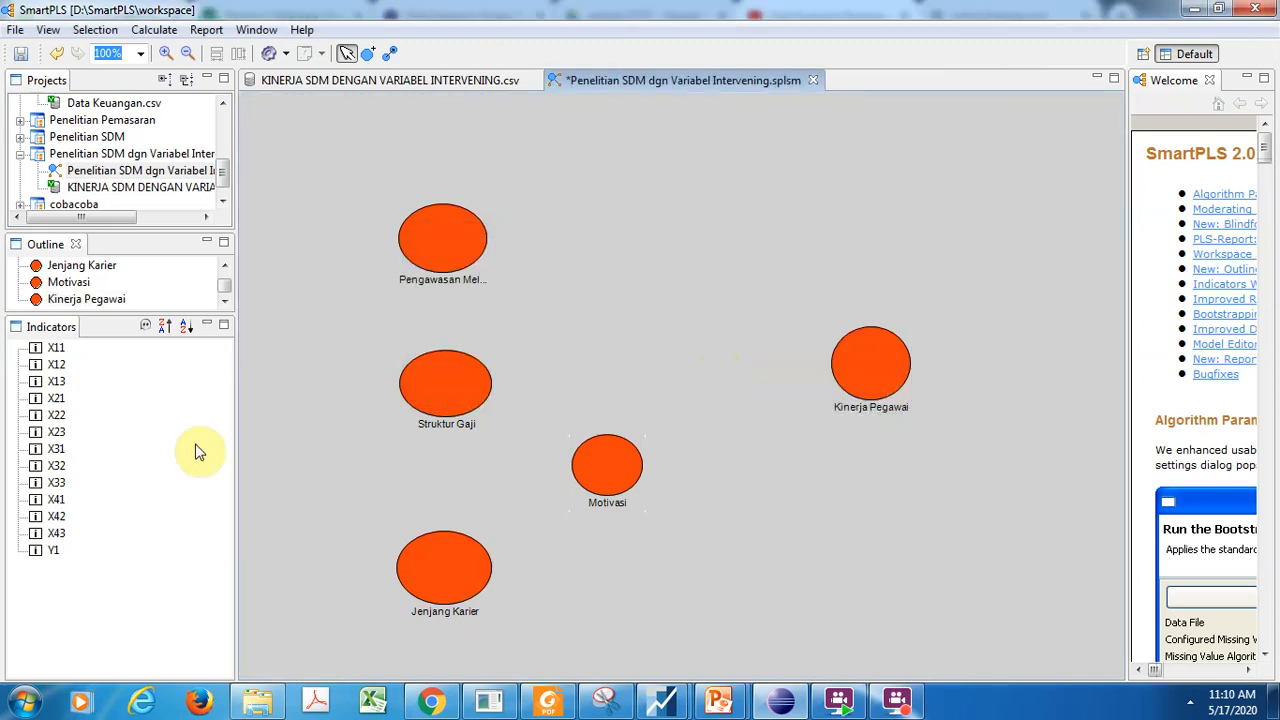
# - Assign the indicators X11, X12 and X13 to the Pengawasan Melekat latent variable
pyautogui.click(56, 357)
pyautogui.hotkey('shift', 'Down')
pyautogui.hotkey('shift', 'Down')
pyautogui.hotkey('shift', 'Down')
pyautogui.hotkey('shift', 'Up')
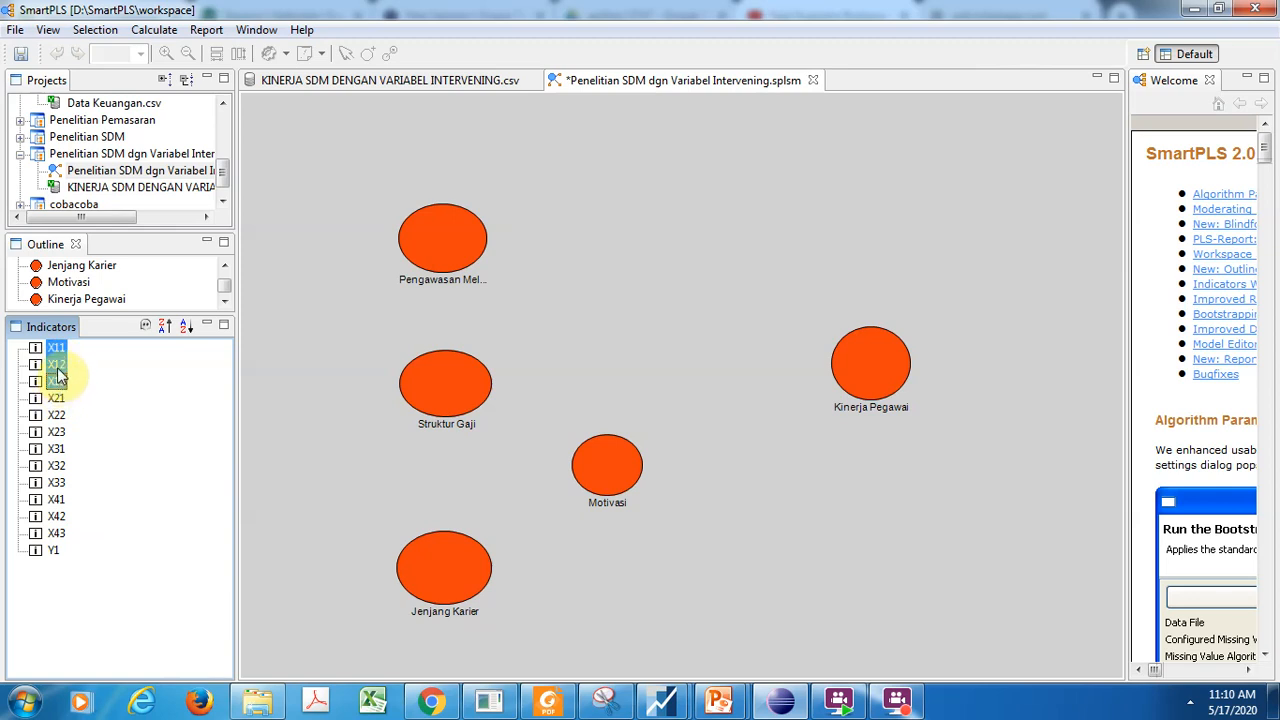
pyautogui.moveTo(55, 370); pyautogui.dragTo(435, 250)
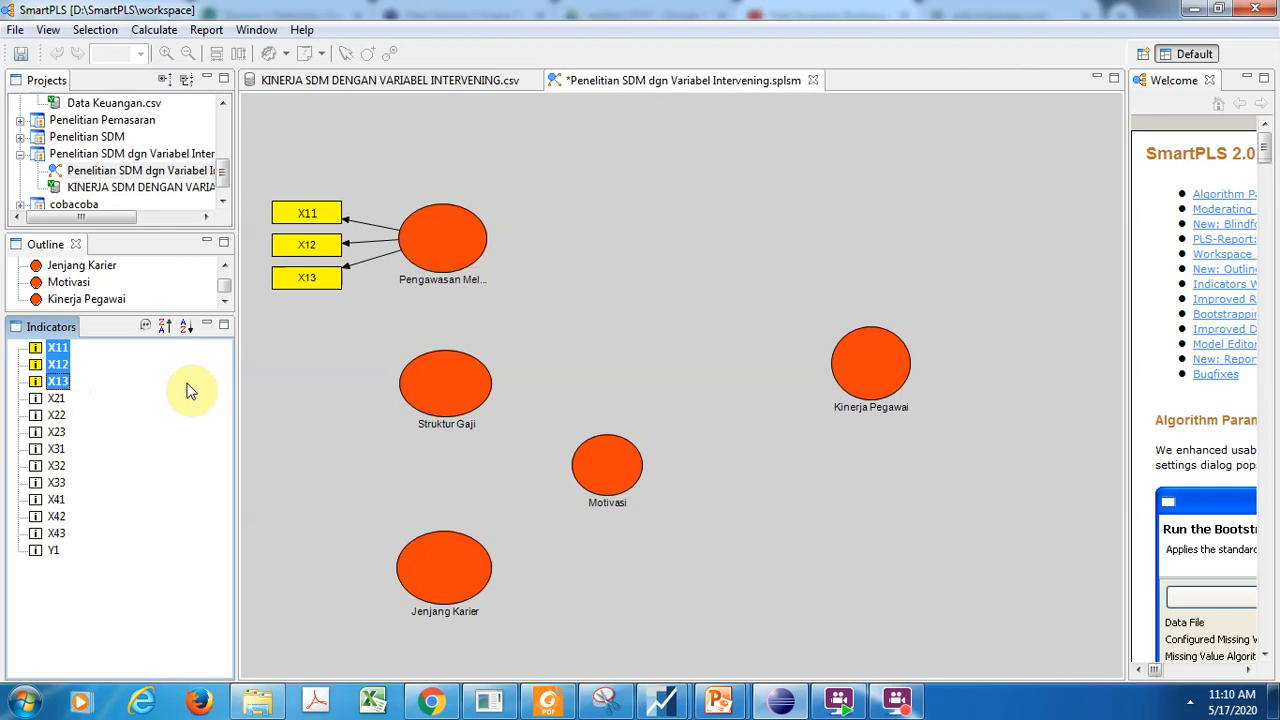
# - Assign the indicators X21, X22 and X23 to the Struktur Gaji latent variable
pyautogui.click(52, 403)
pyautogui.hotkey('shift', 'Down')
pyautogui.hotkey('shift', 'Down')
pyautogui.moveTo(54, 405); pyautogui.dragTo(436, 392)
# - Assign the indicators X31, X32 and X33 to the Jenjang Karier latent variable
pyautogui.click(55, 452)
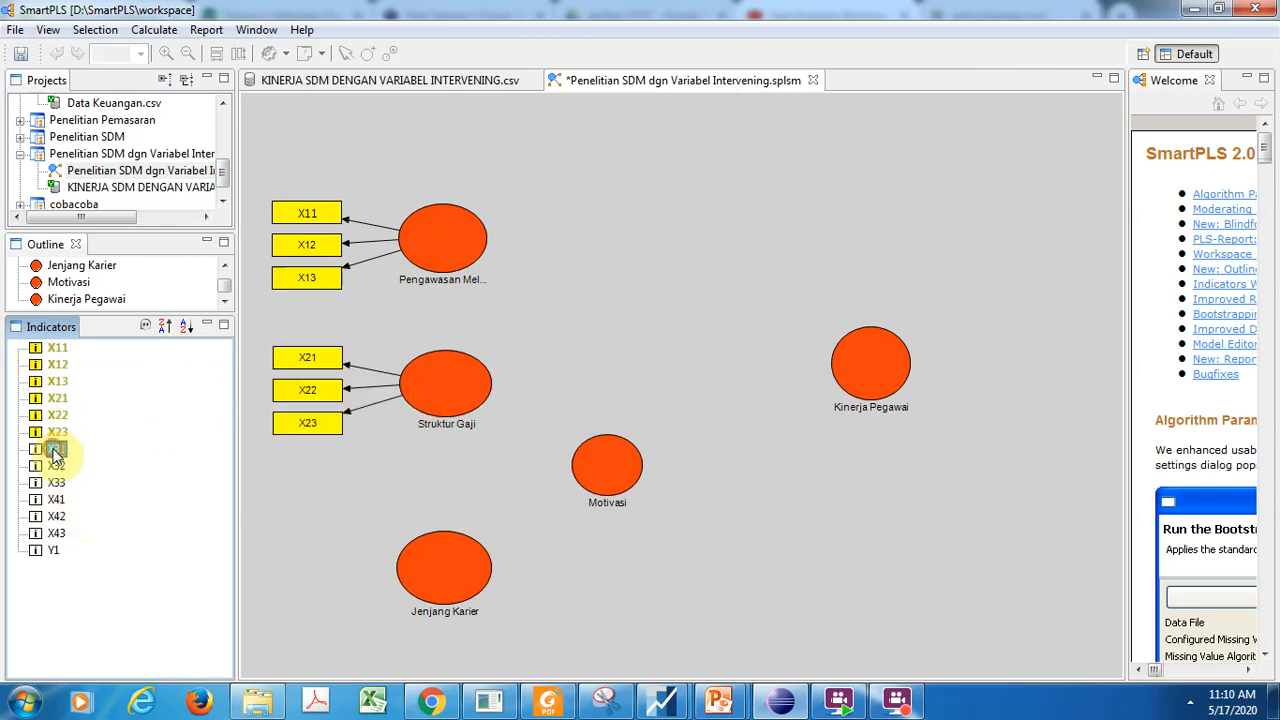
pyautogui.hotkey('shift', 'Down')
pyautogui.hotkey('shift', 'Down')
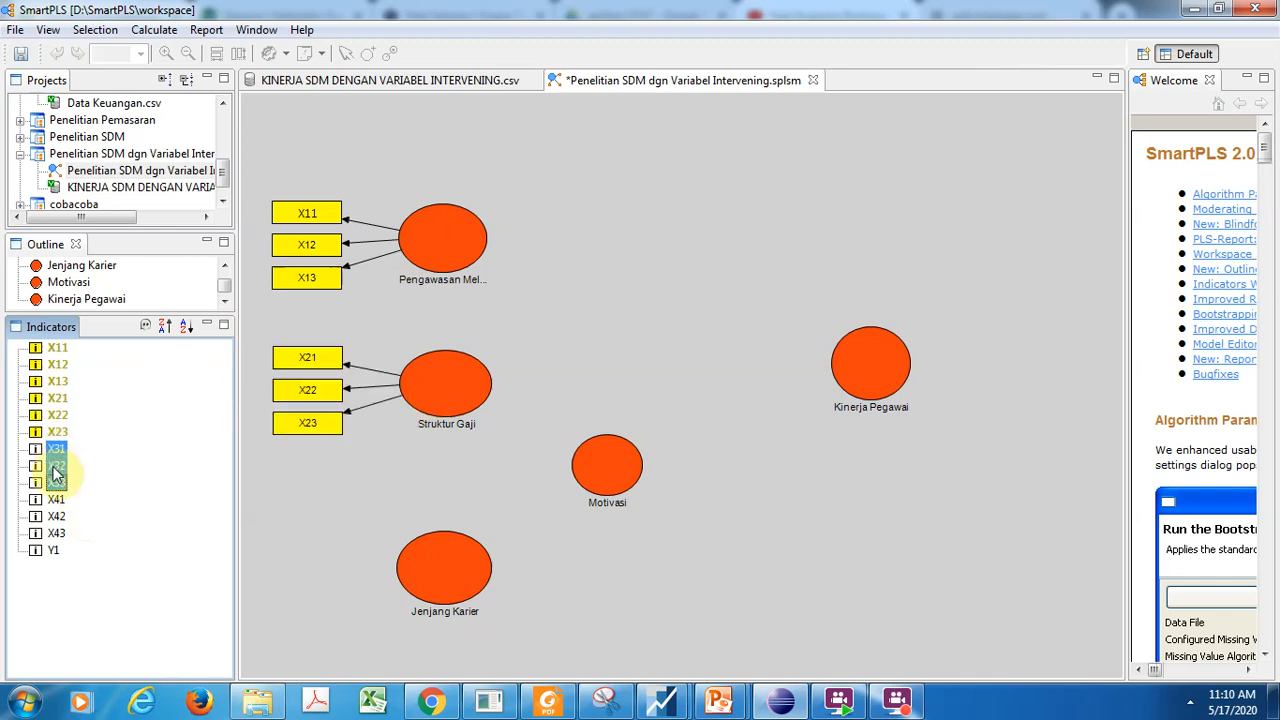
pyautogui.moveTo(62, 470); pyautogui.dragTo(413, 581)
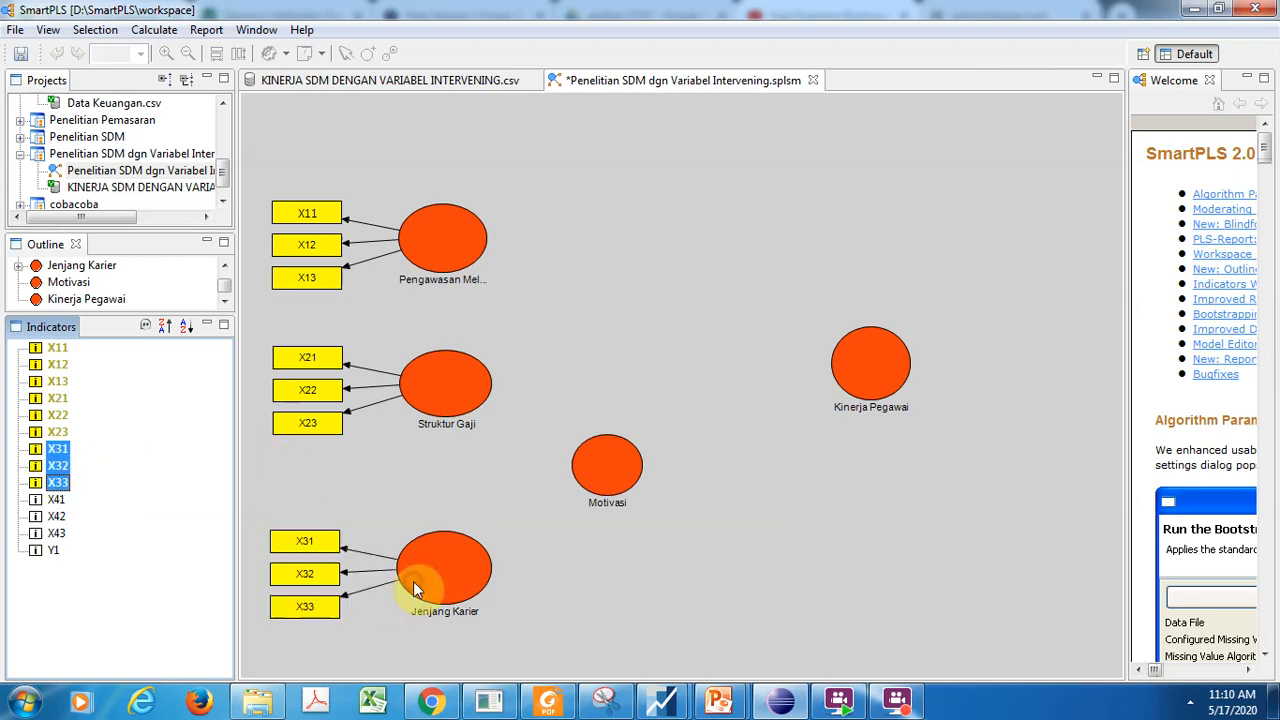
# - Assign the indicators X41, X42 and X43 to the Motivasi latent variable
pyautogui.click(58, 500)
pyautogui.hotkey('shift', 'Down')
pyautogui.hotkey('shift', 'Down')
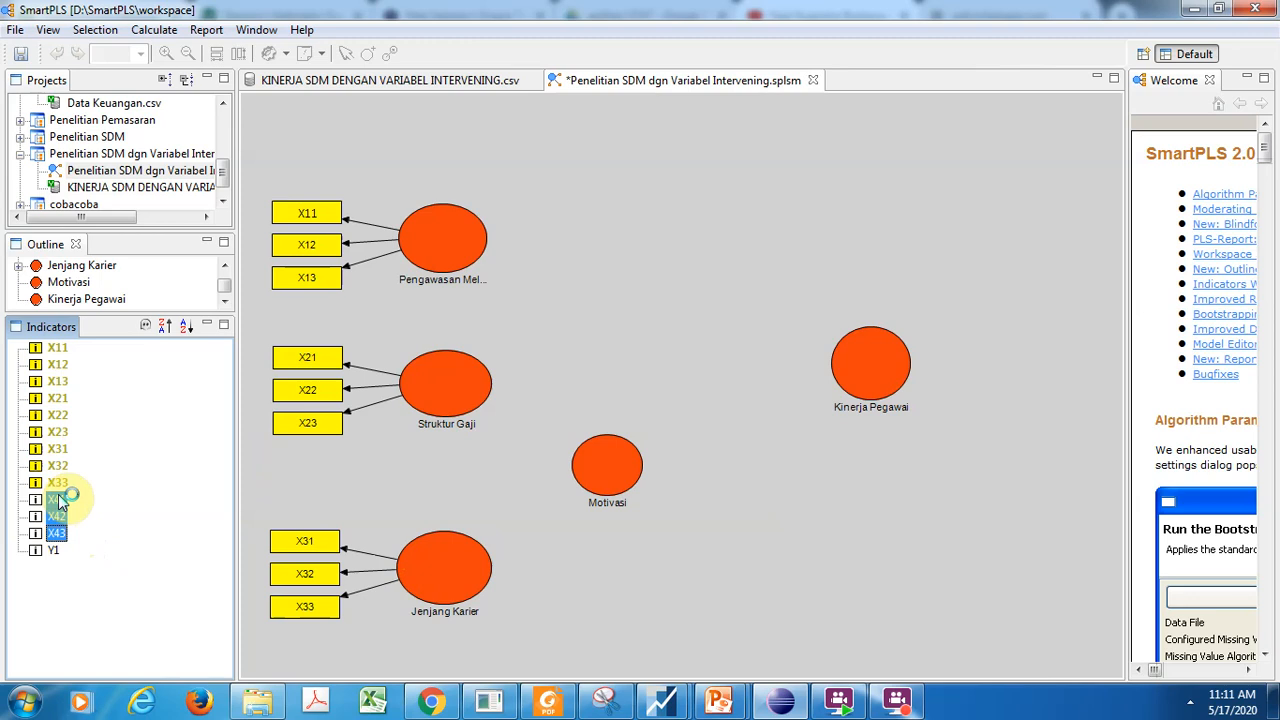
pyautogui.moveTo(58, 505); pyautogui.dragTo(626, 459)
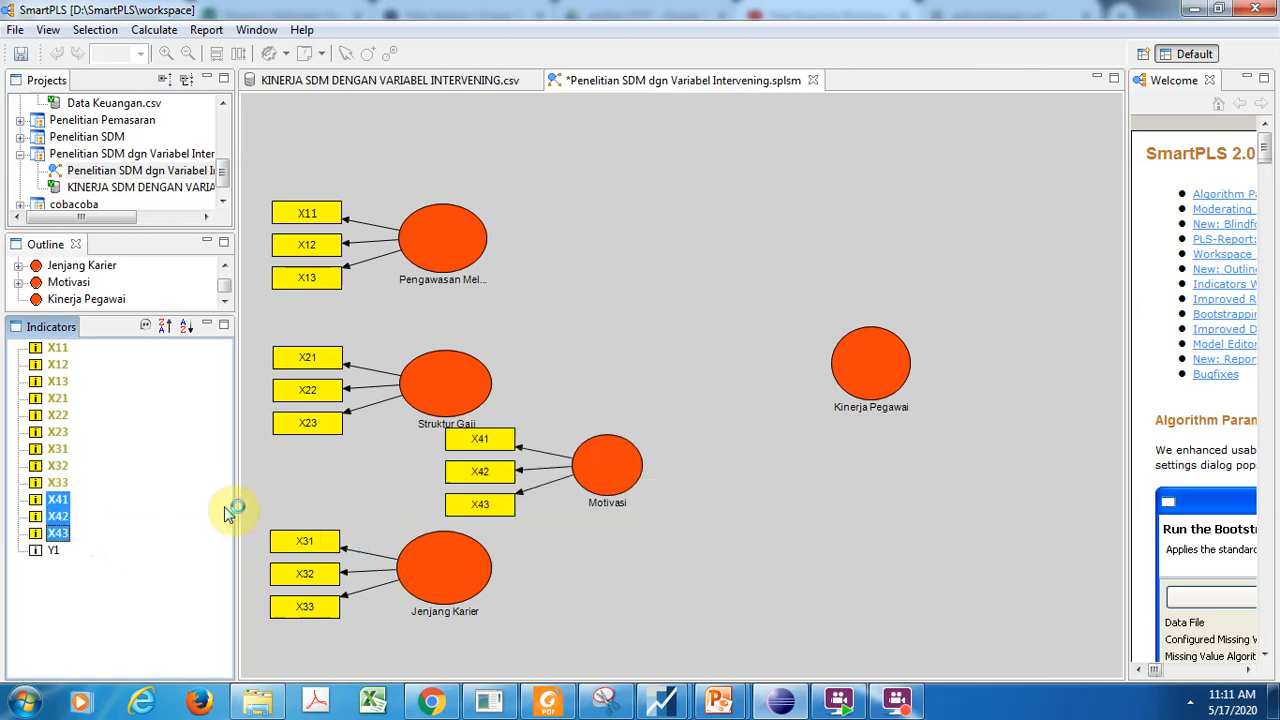
# - Assign the indicator Y1 to the Kinerja Pegawai latent variable and align its measurement model to the right
pyautogui.click(52, 556)
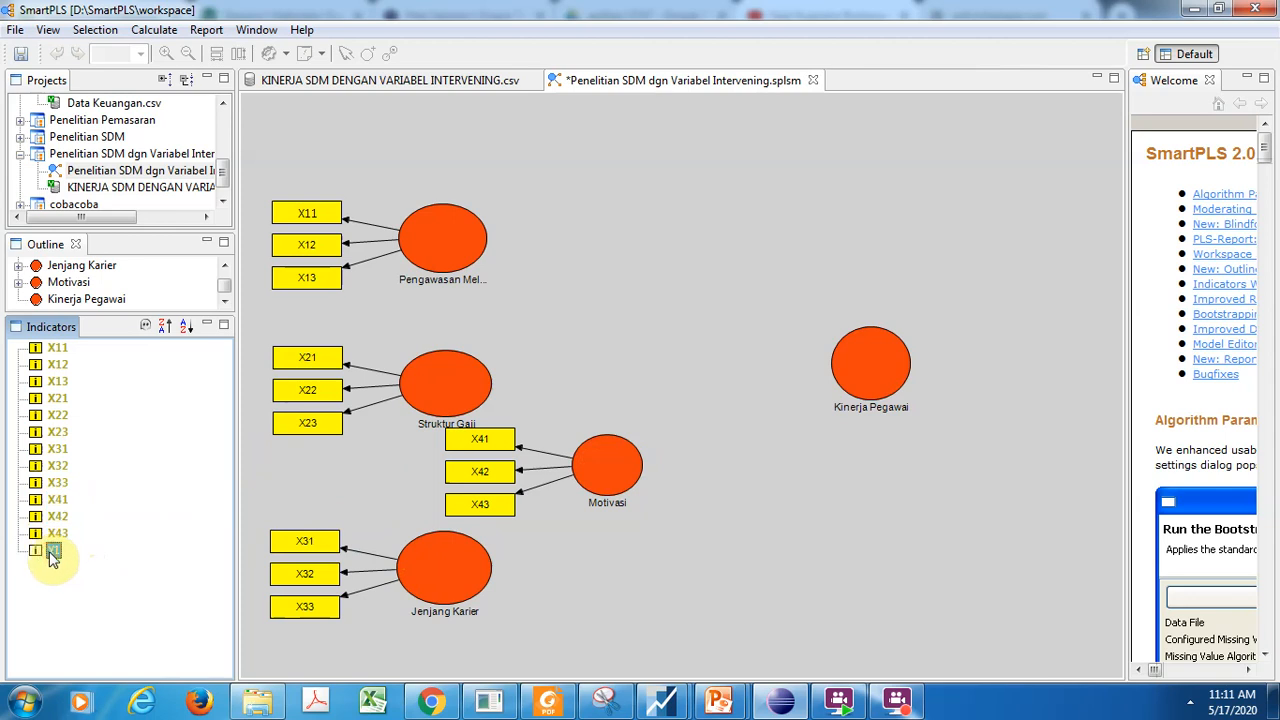
pyautogui.moveTo(52, 556); pyautogui.dragTo(869, 373)
pyautogui.rightClick(869, 371)
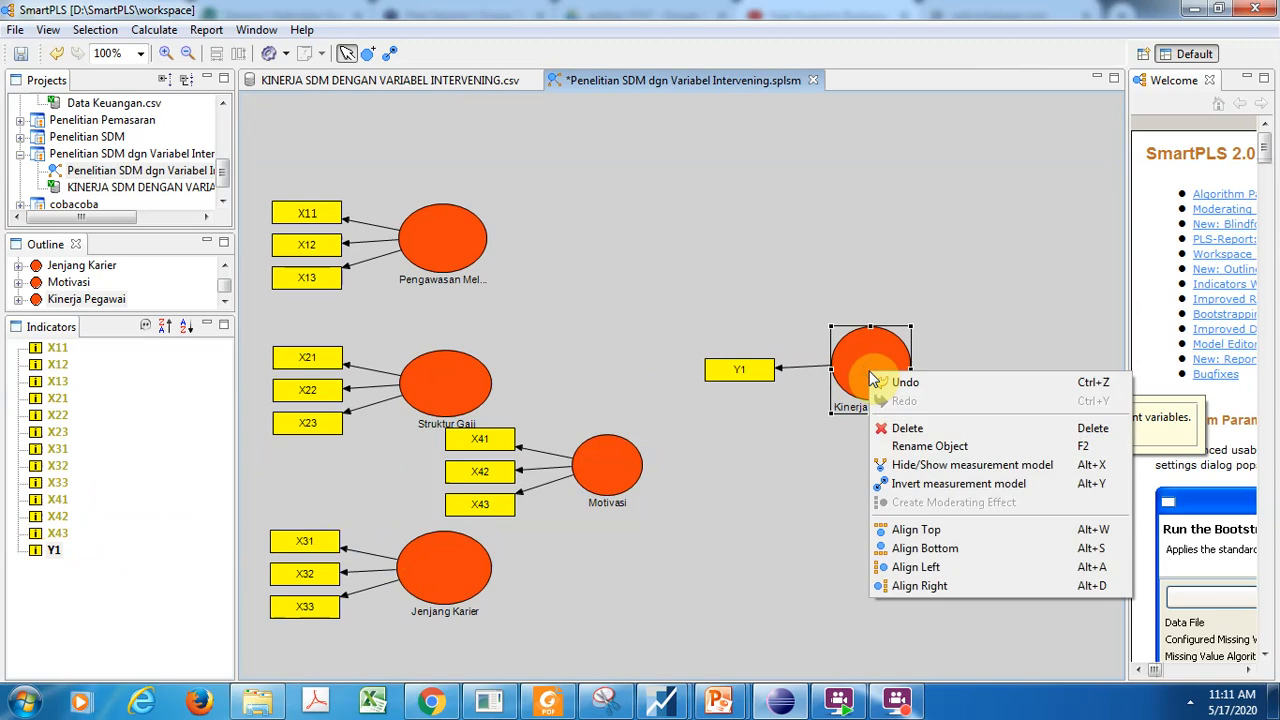
pyautogui.click(929, 587)
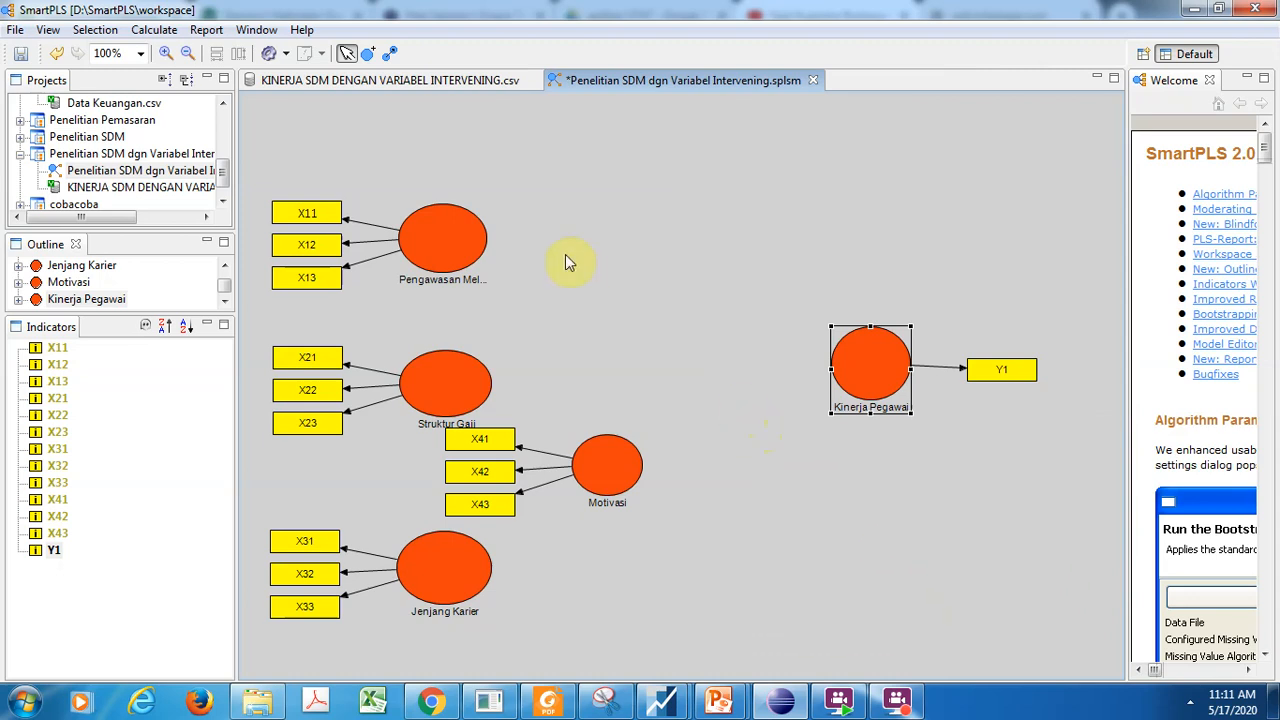
# - Draw paths from Pengawasan Melekat, Struktur Gaji and Jenjang Karier to Kinerja Pegawai, routing the Jenjang Karier path below Motivasi
pyautogui.click(390, 53)
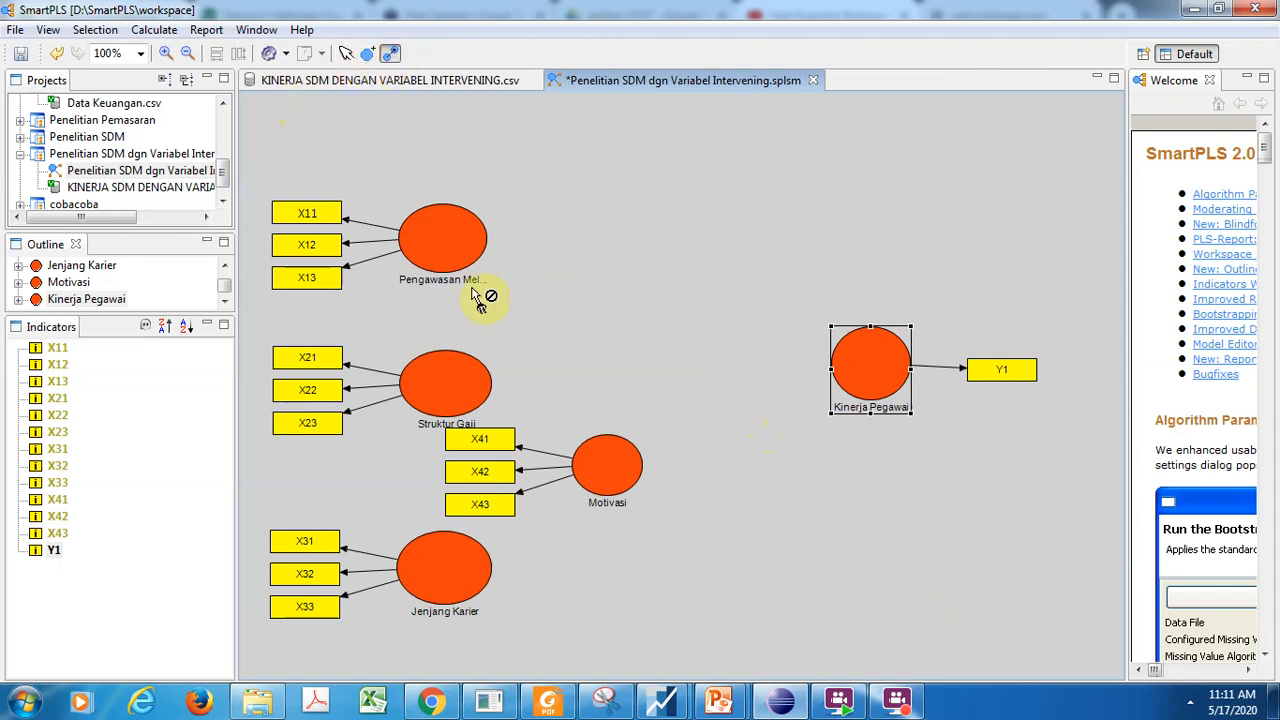
pyautogui.click(470, 240)
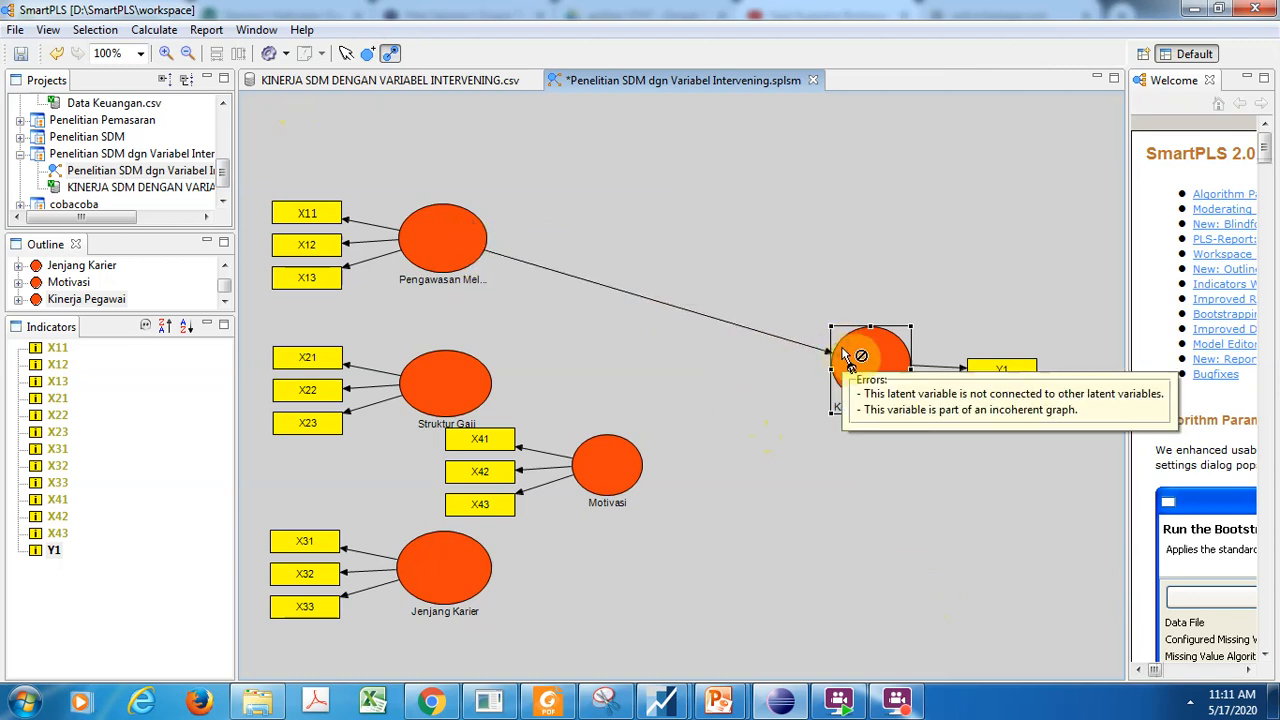
pyautogui.click(845, 355)
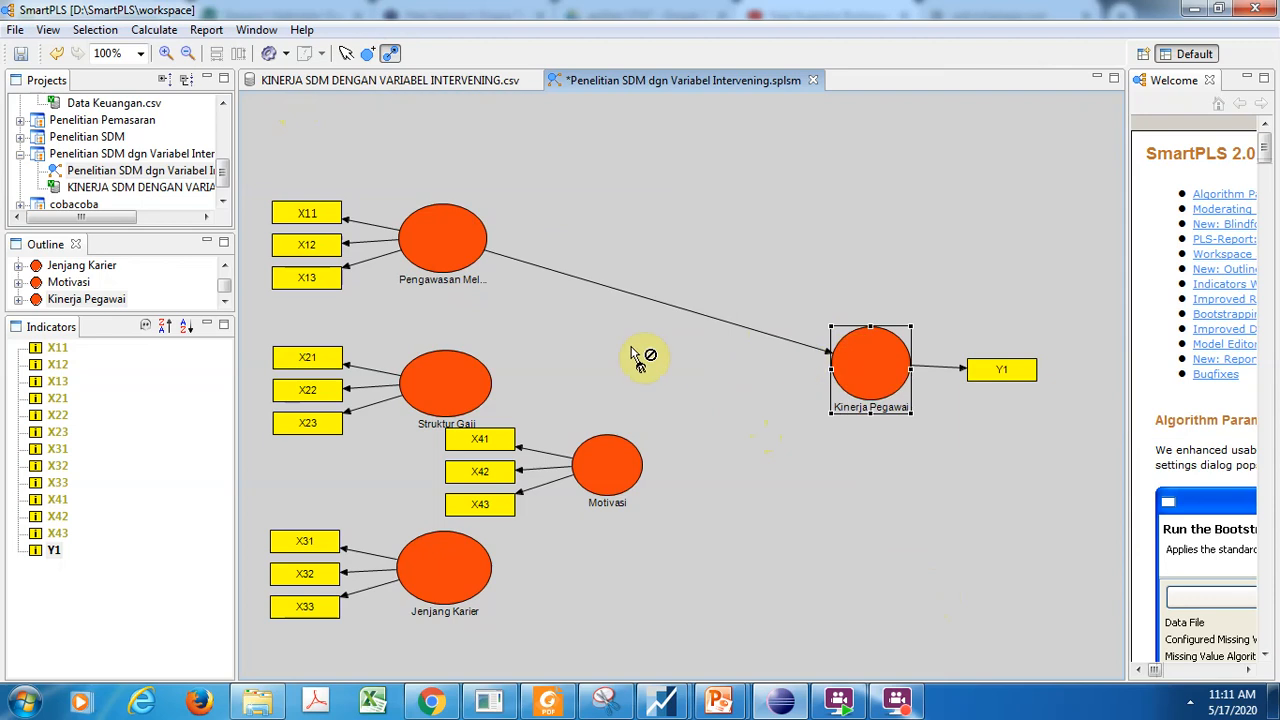
pyautogui.click(476, 384)
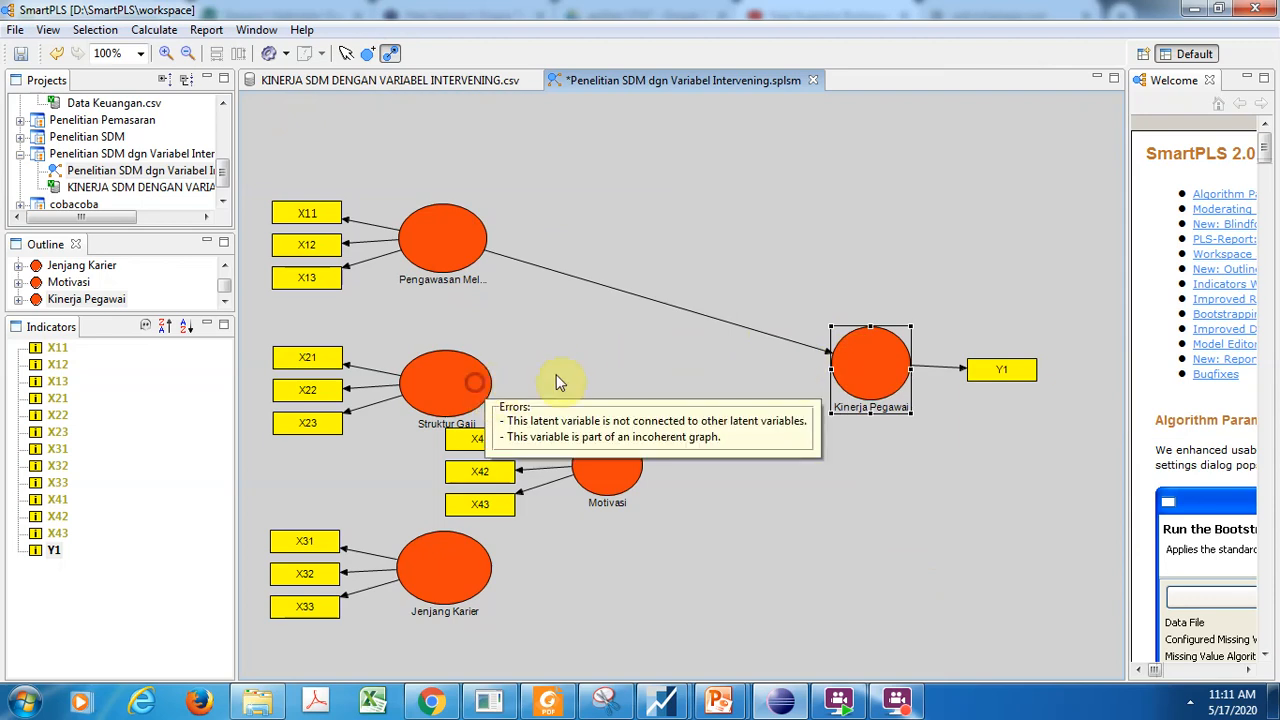
pyautogui.click(725, 373)
pyautogui.click(872, 372)
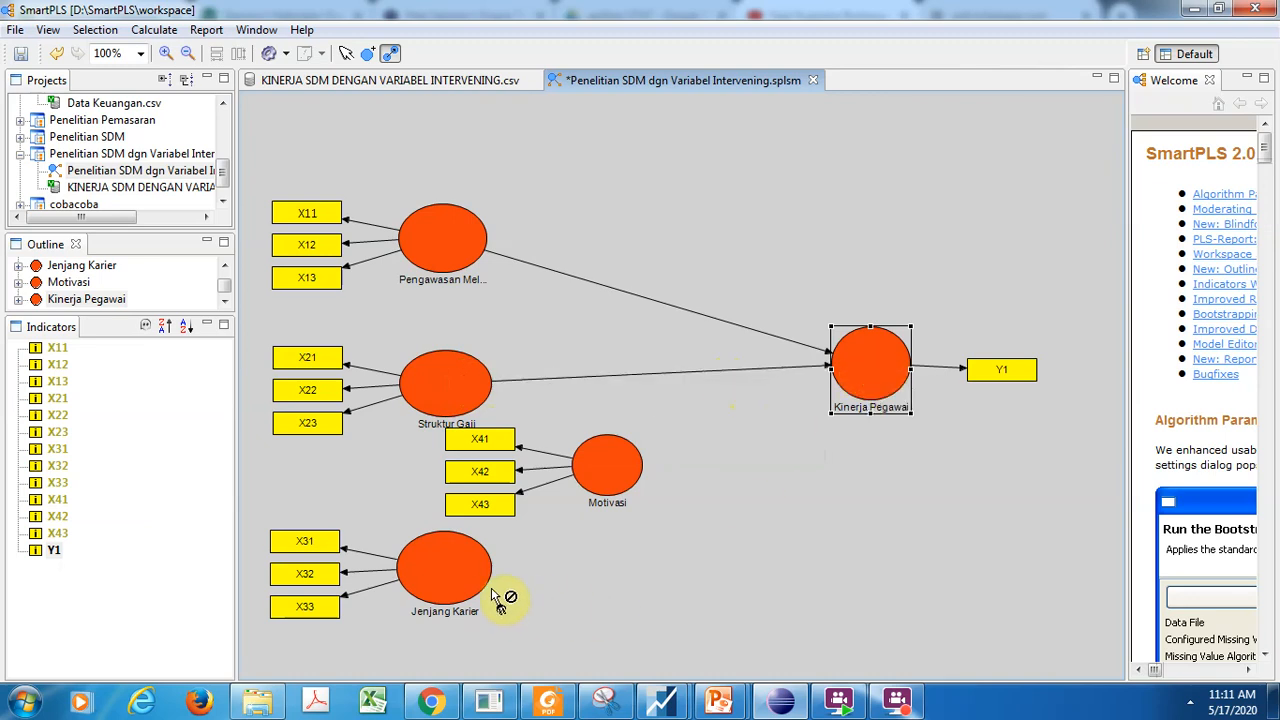
pyautogui.click(872, 376)
pyautogui.moveTo(877, 385)
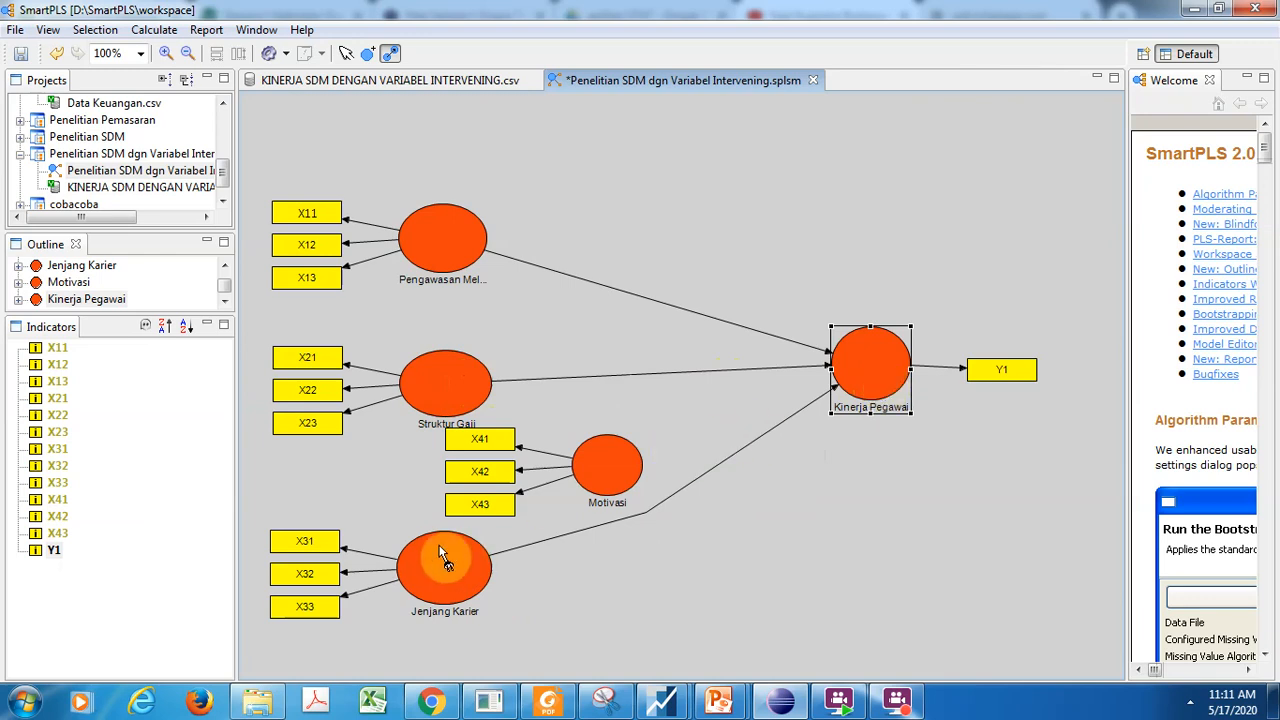
# - Draw paths from Jenjang Karier and Struktur Gaji to Motivasi, and from Motivasi to Kinerja Pegawai
pyautogui.moveTo(434, 563)
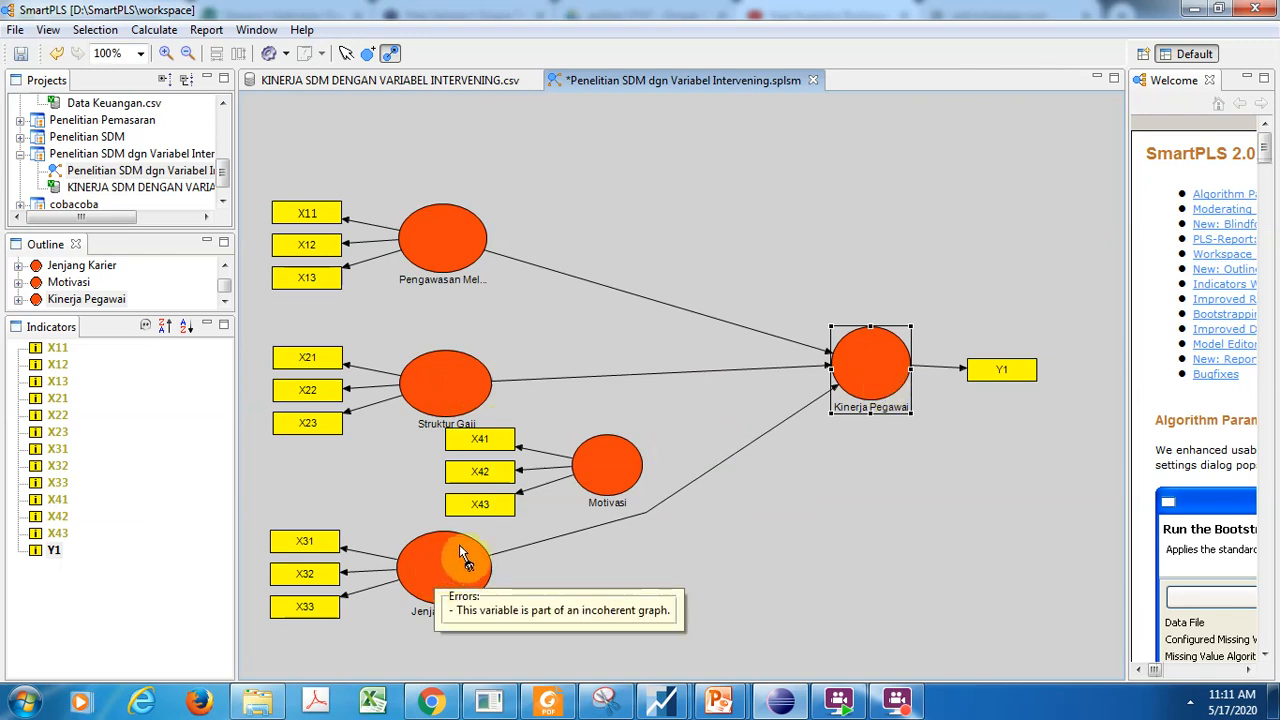
pyautogui.click(458, 548)
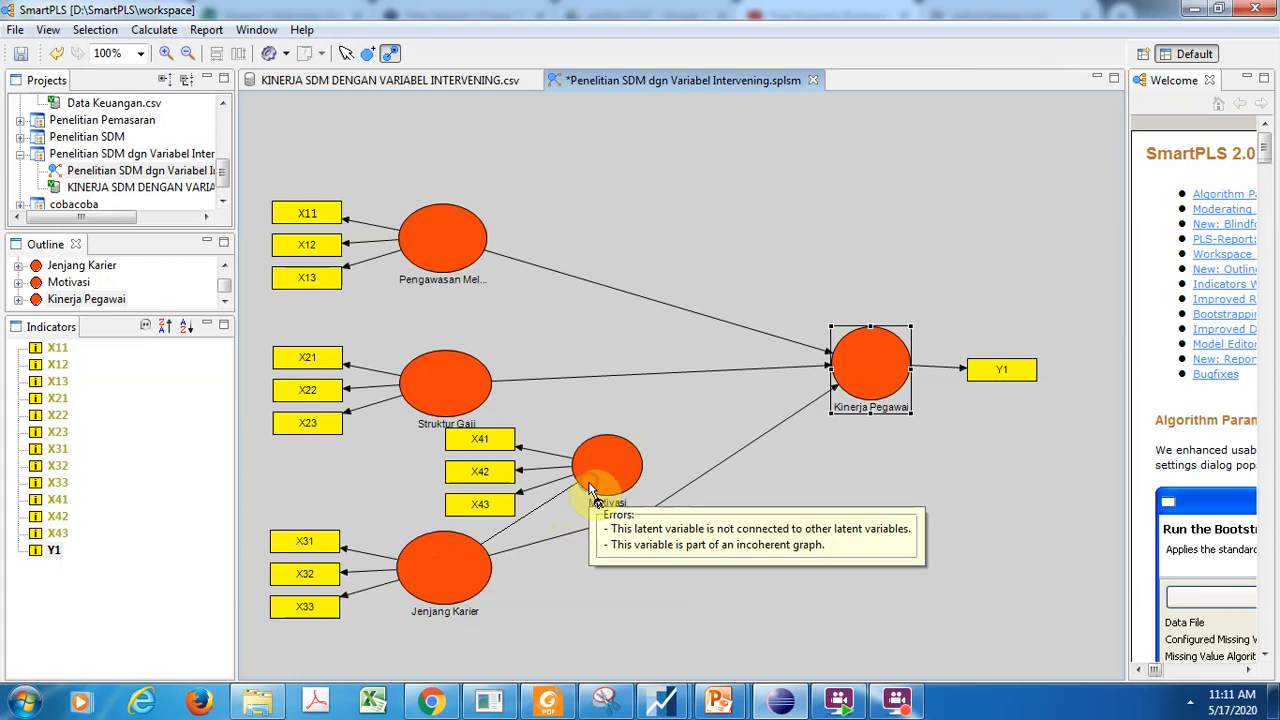
pyautogui.click(590, 490)
pyautogui.click(478, 398)
pyautogui.click(583, 452)
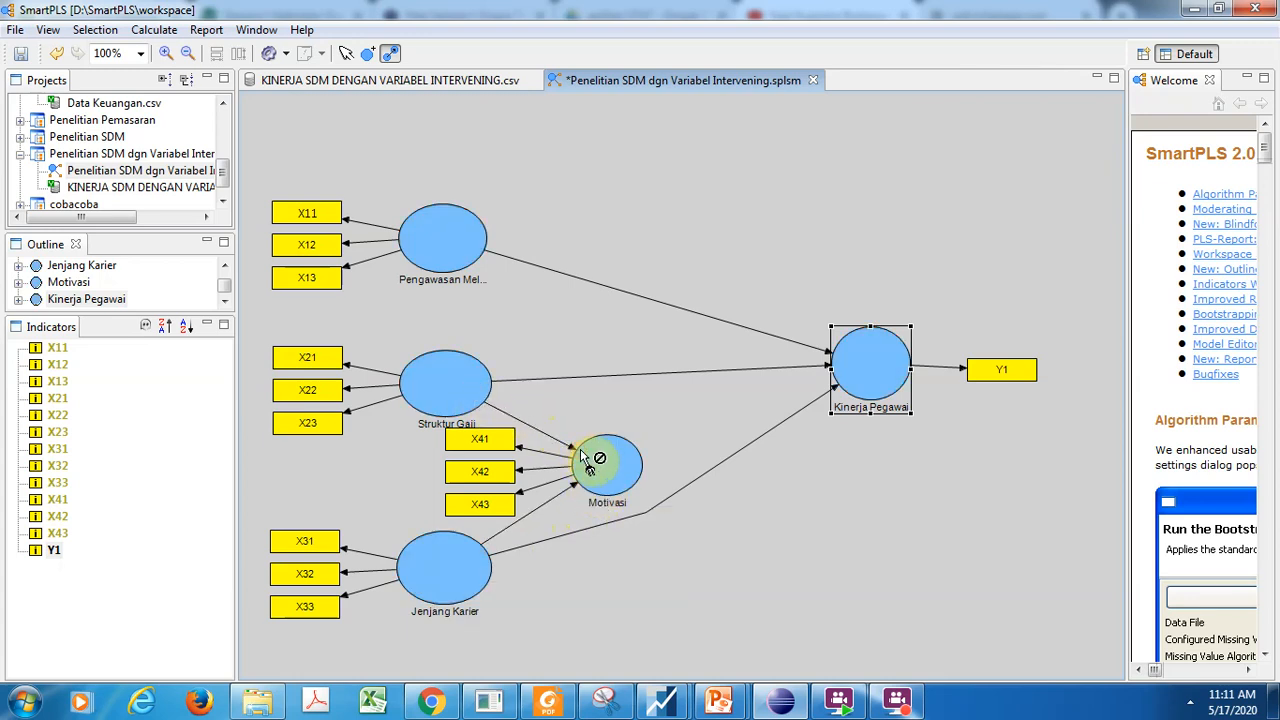
pyautogui.click(634, 458)
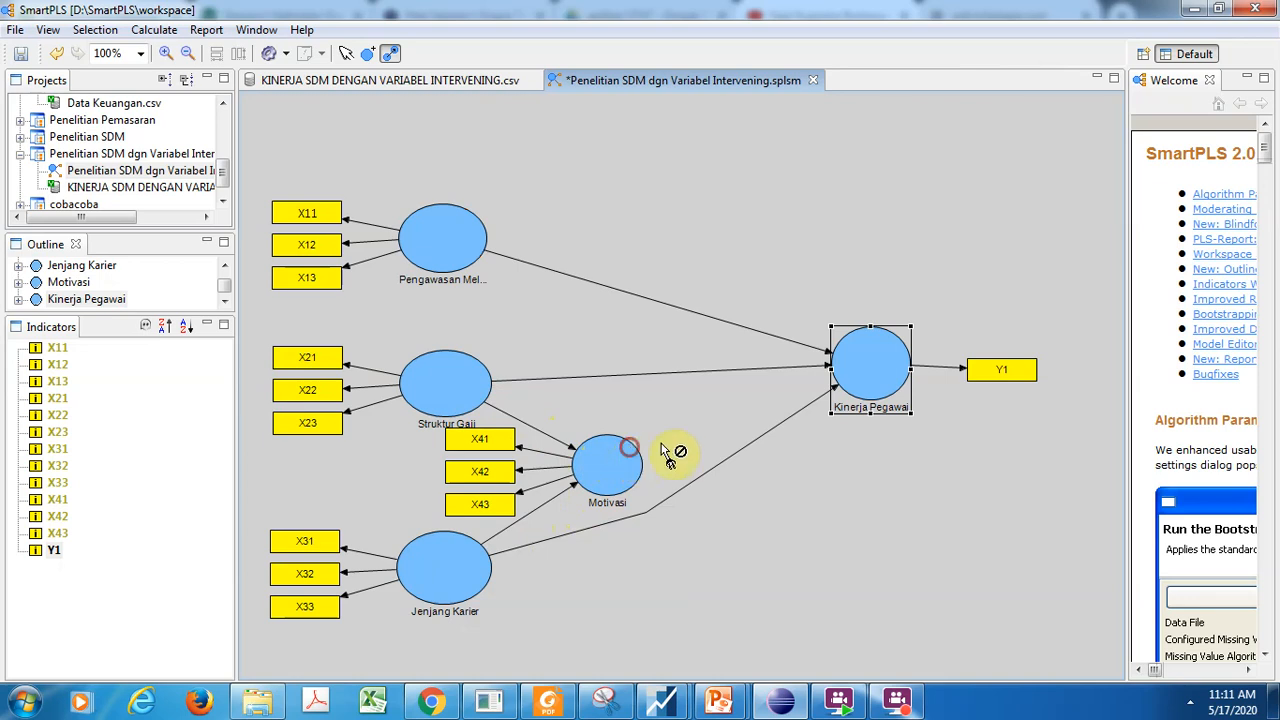
pyautogui.click(843, 378)
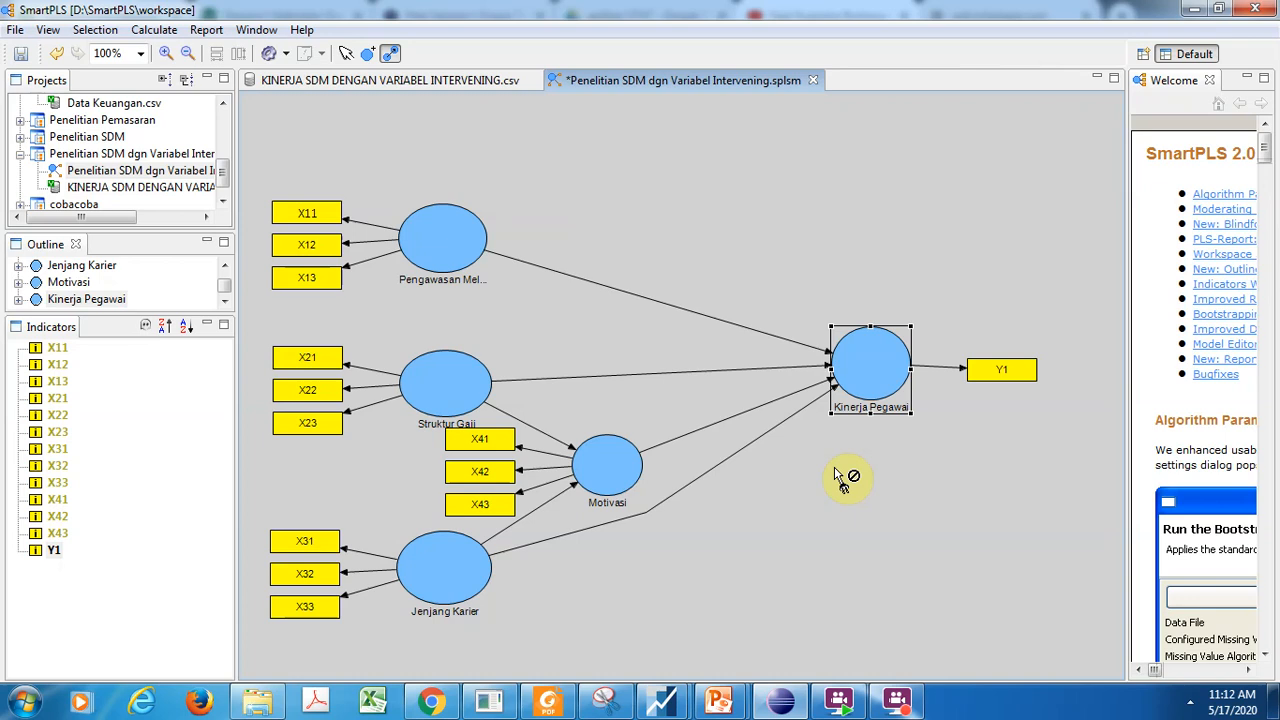
# - Run the PLS Algorithm with the Path Weighting Scheme, data metric Mean 0, Var 1 and 300 maximum iterations
pyautogui.click(154, 30)
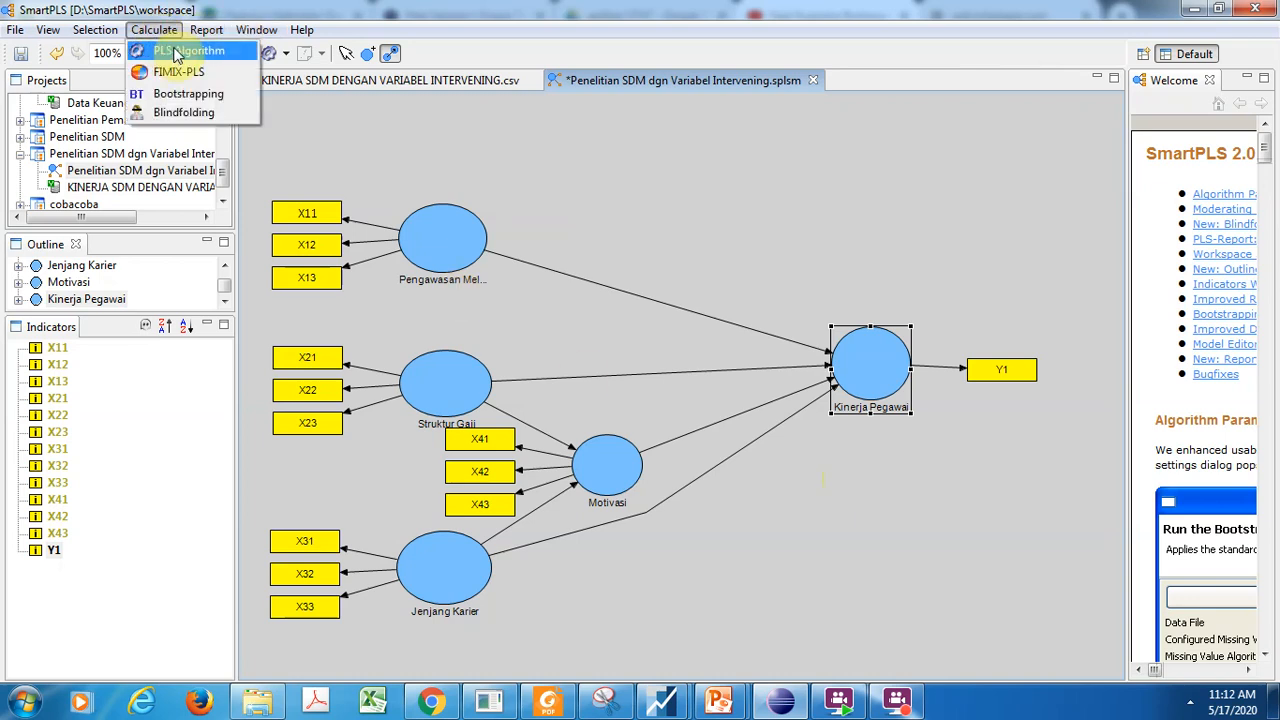
pyautogui.click(178, 52)
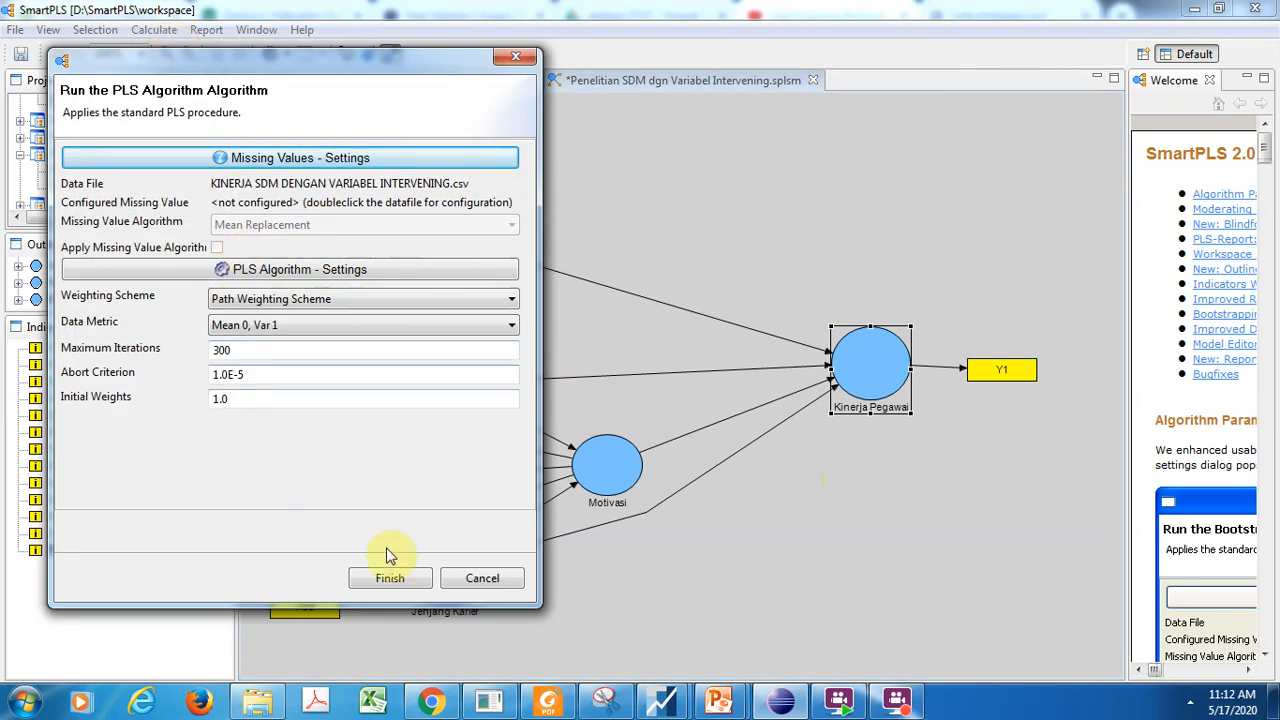
pyautogui.click(390, 580)
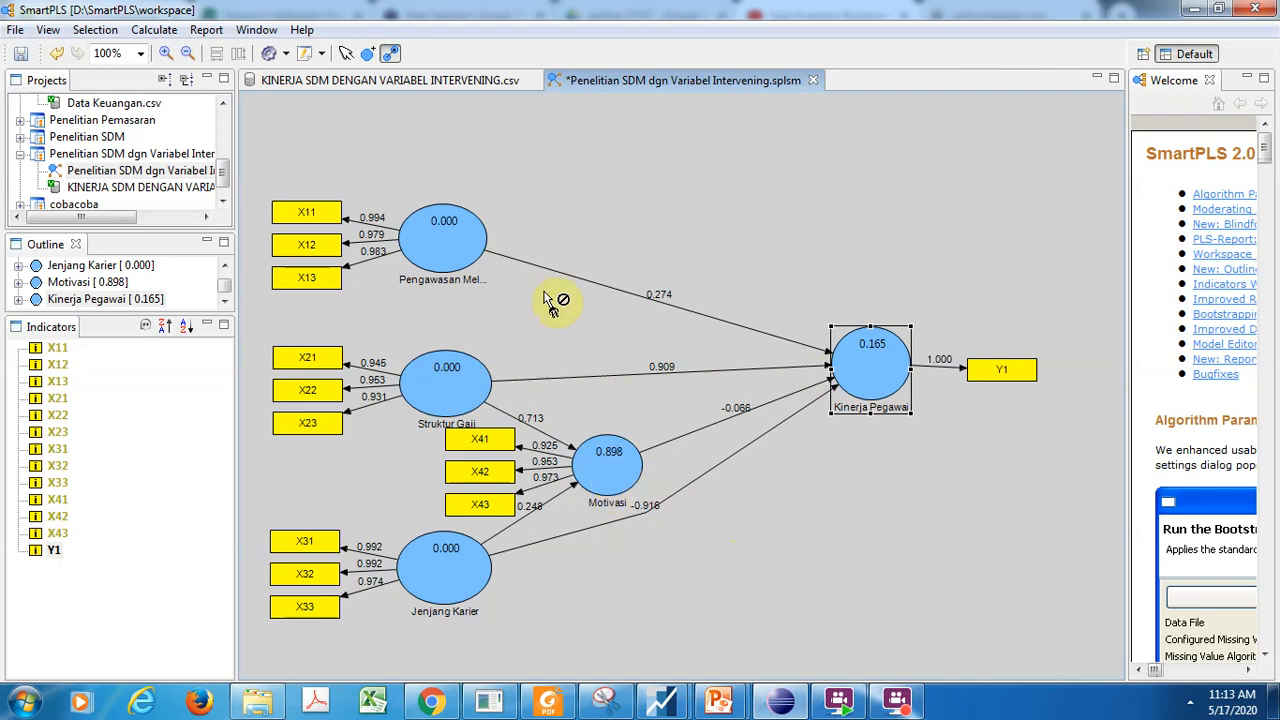
# - Generate the default report and examine its outer loadings, cross loadings and quality criteria overview
pyautogui.click(205, 30)
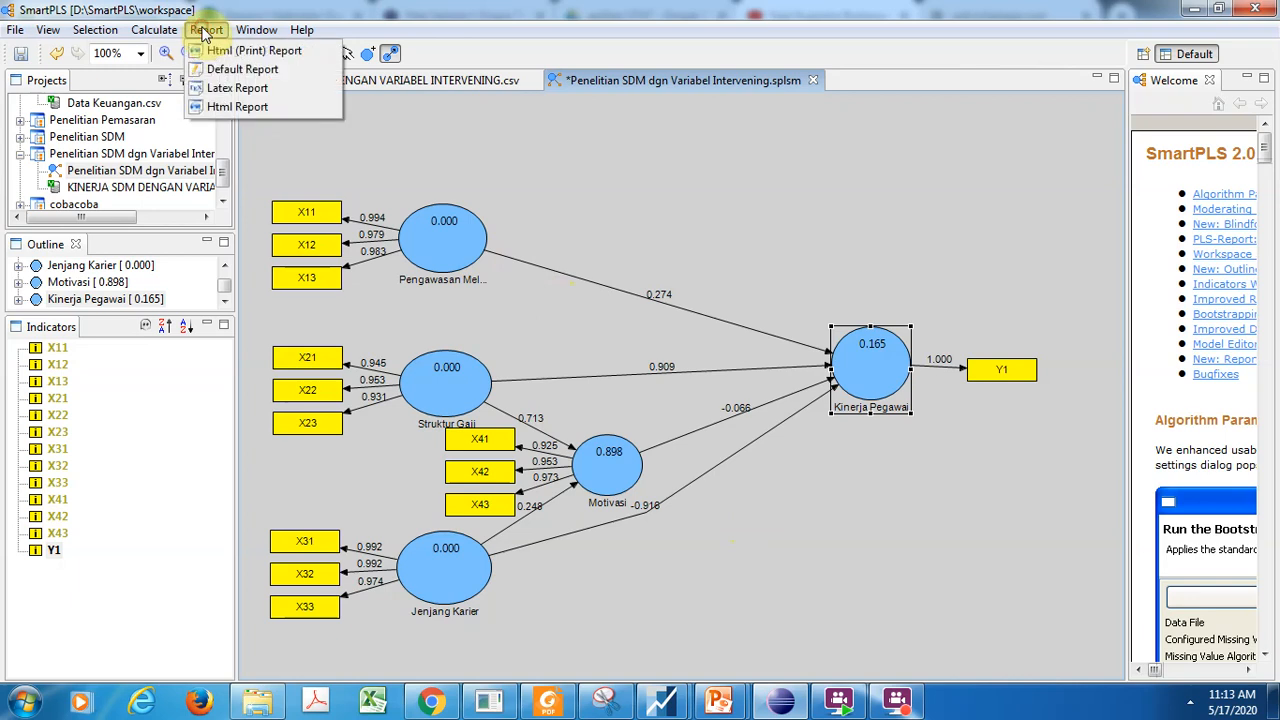
pyautogui.click(218, 70)
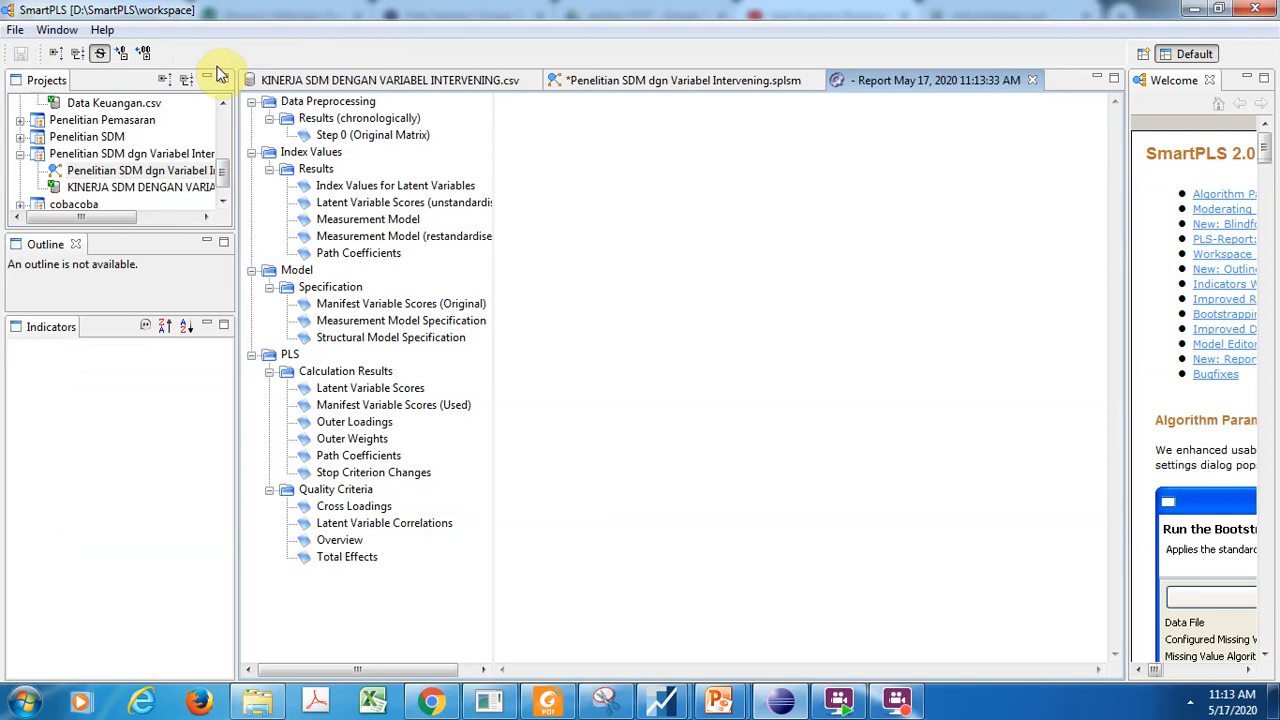
pyautogui.click(358, 422)
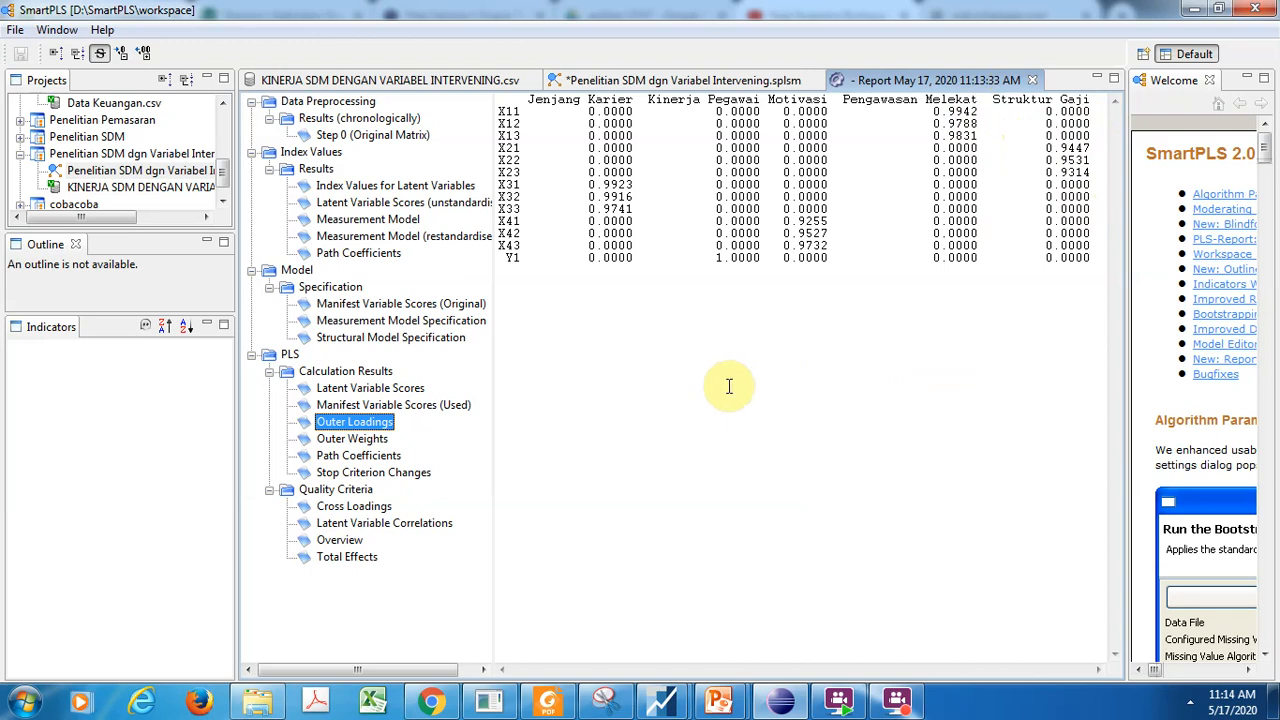
pyautogui.click(344, 510)
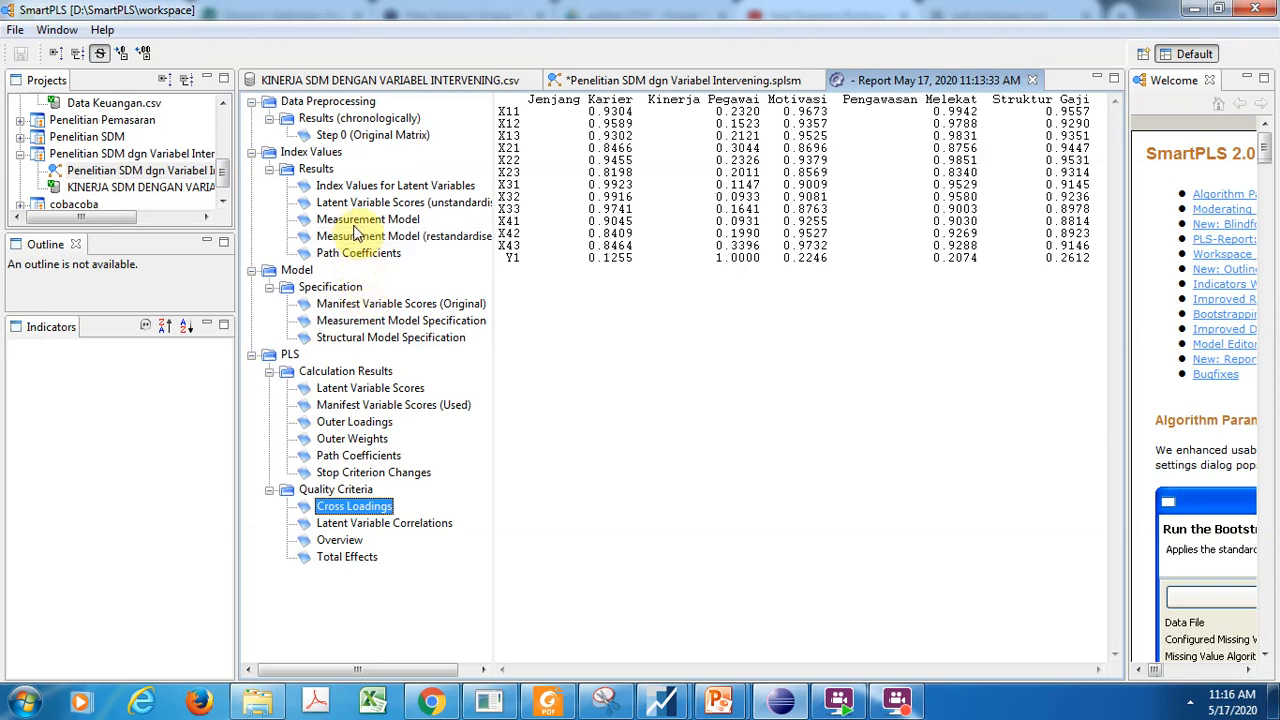
pyautogui.click(335, 540)
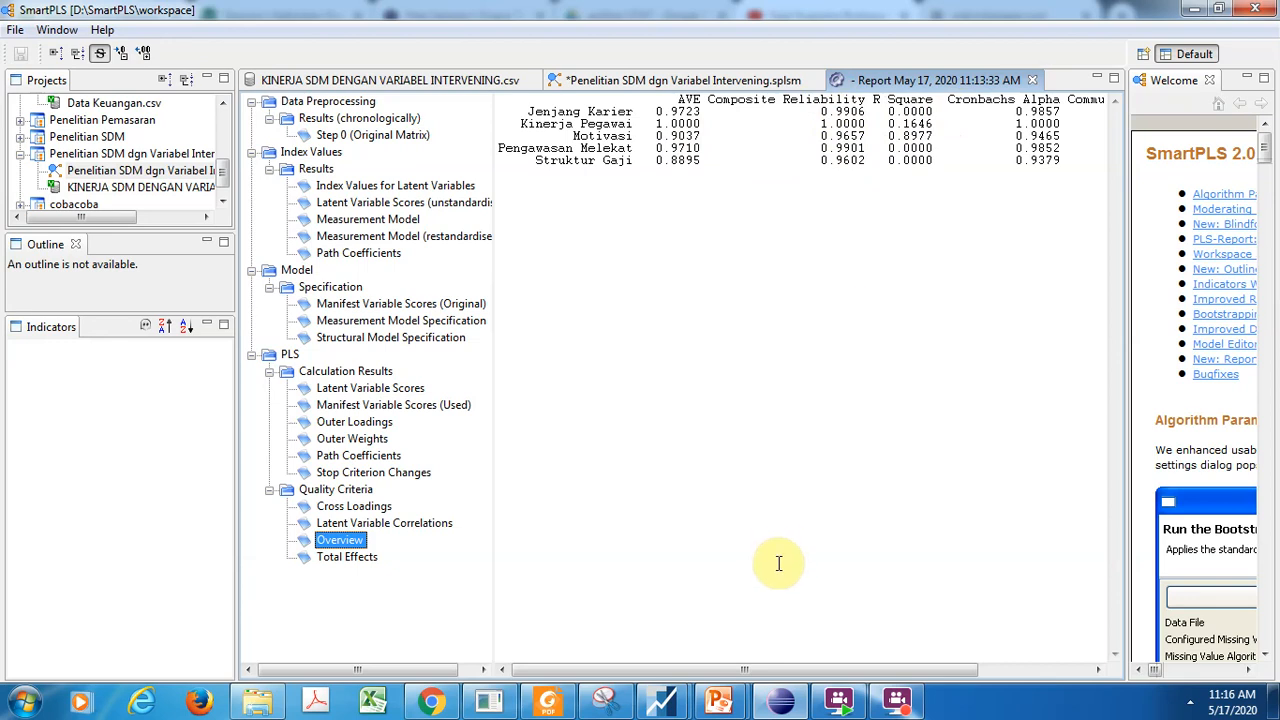
pyautogui.click(775, 706)
pyautogui.click(773, 706)
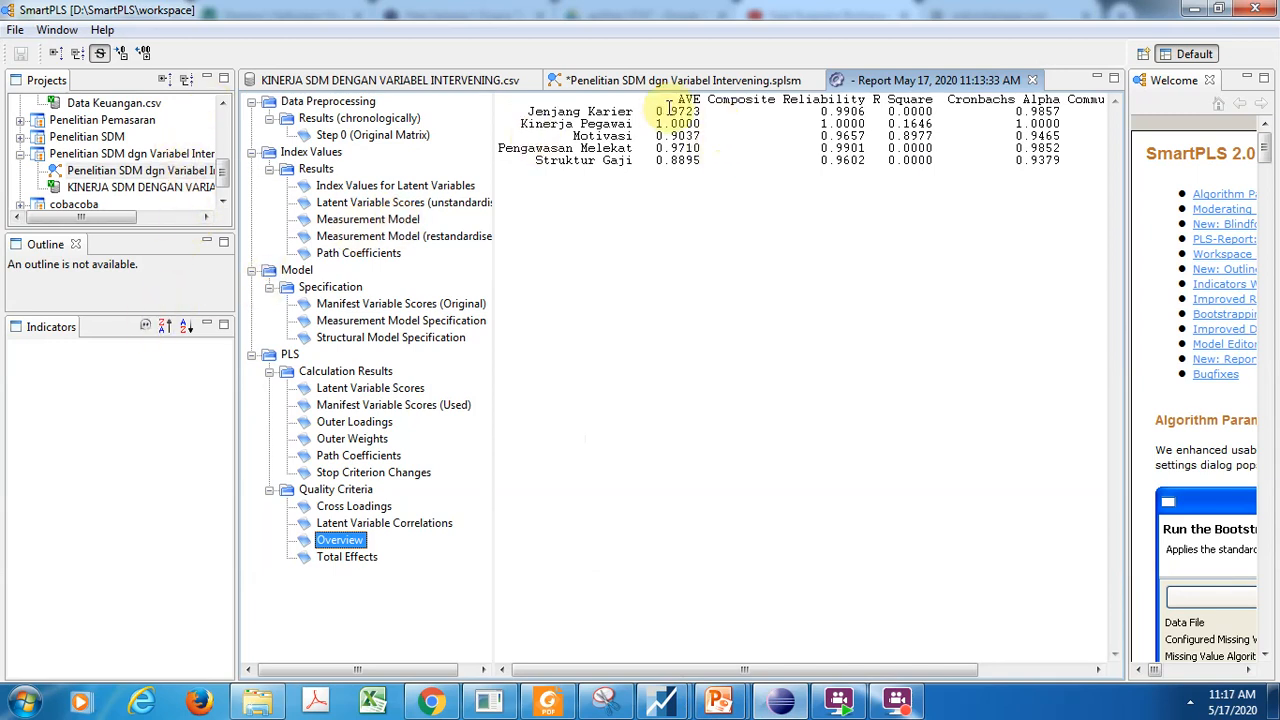
# - Return to the path model, undo the last drawn path and delete indicator X12 from Pengawasan Melekat
pyautogui.click(642, 81)
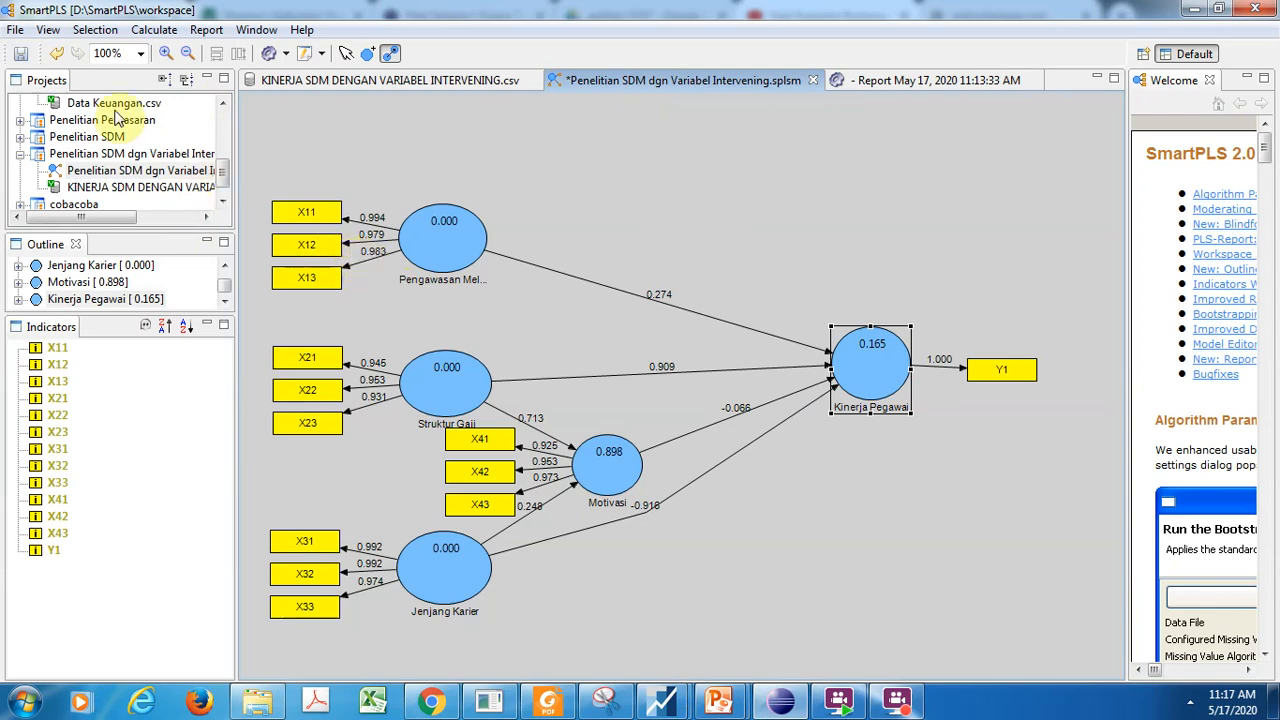
pyautogui.click(56, 55)
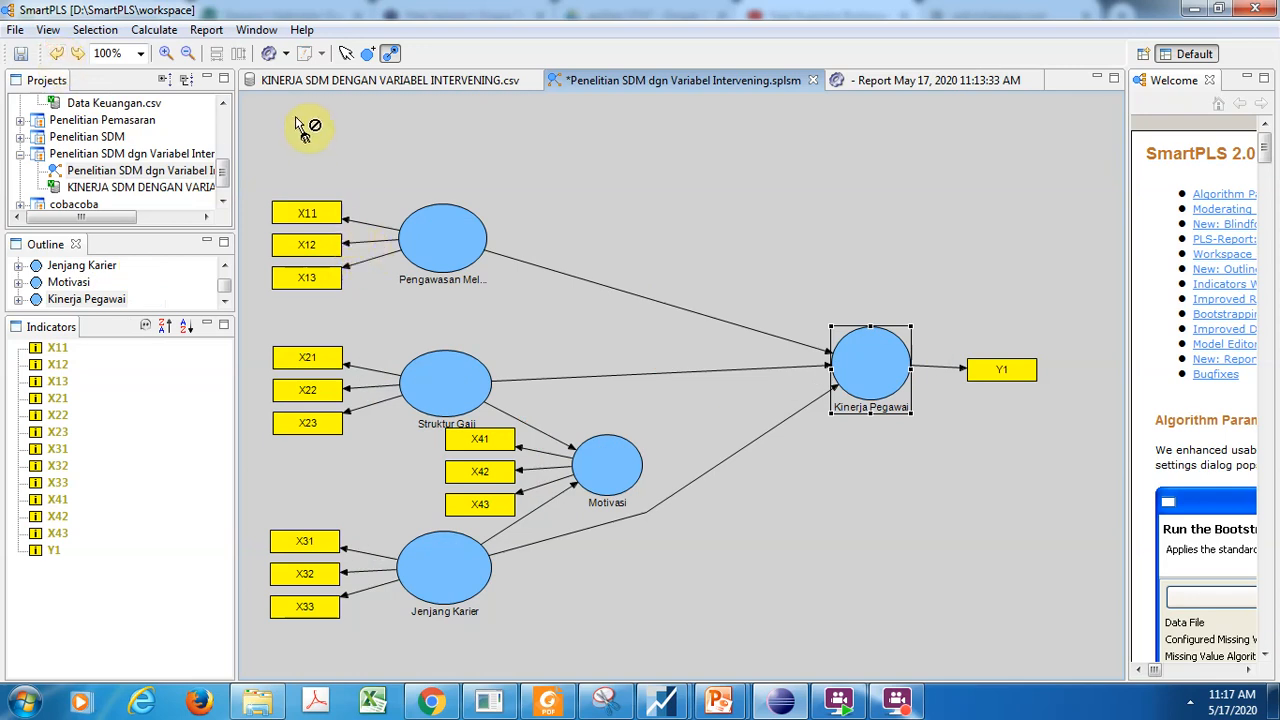
pyautogui.click(339, 53)
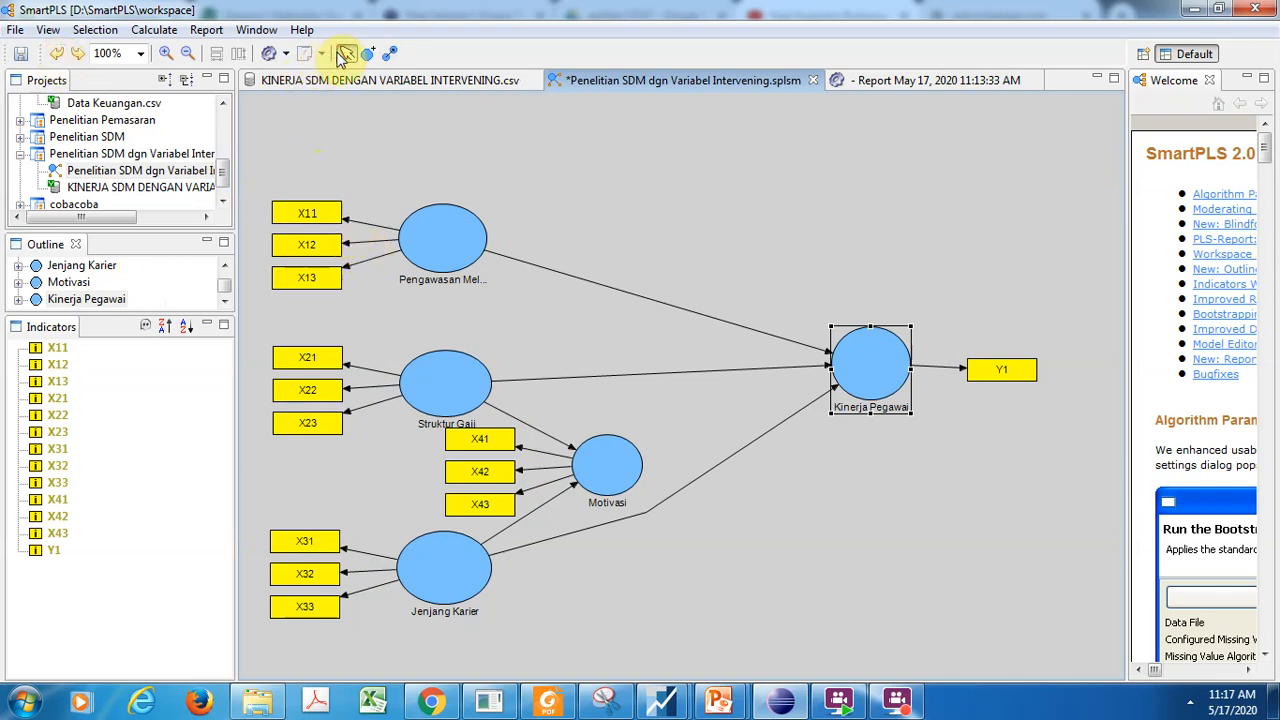
pyautogui.click(330, 247)
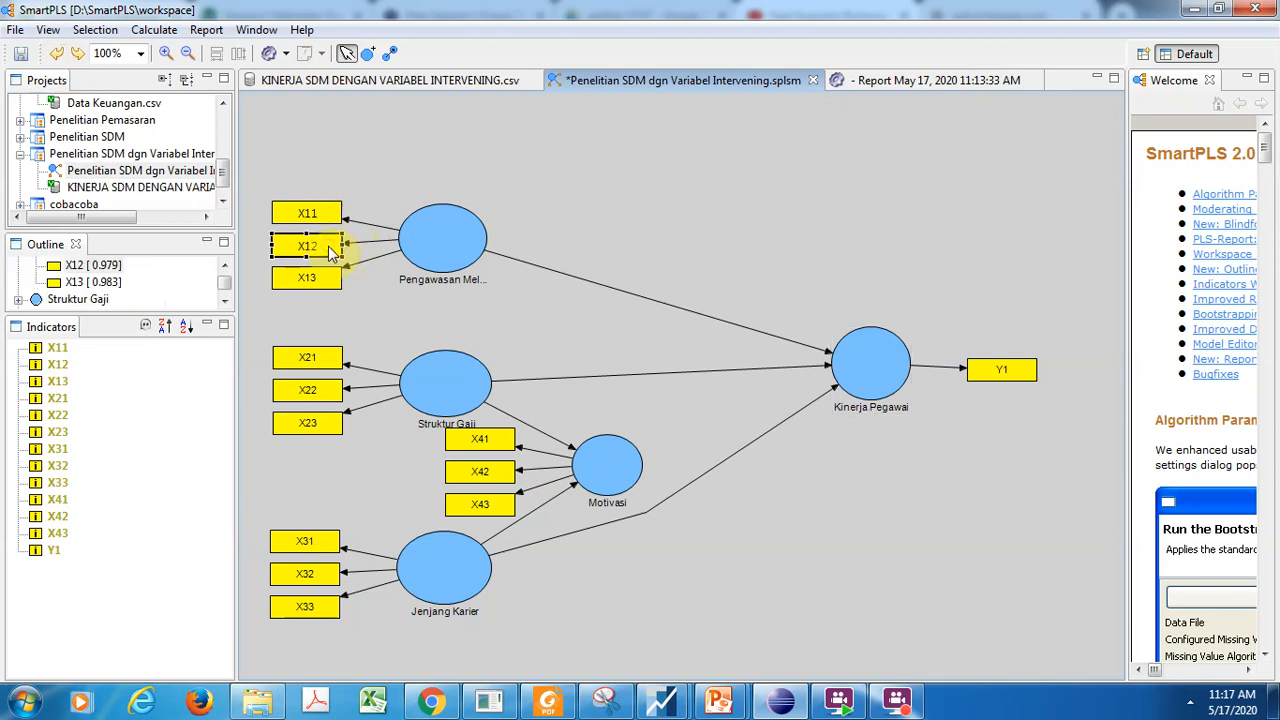
pyautogui.press('Delete')
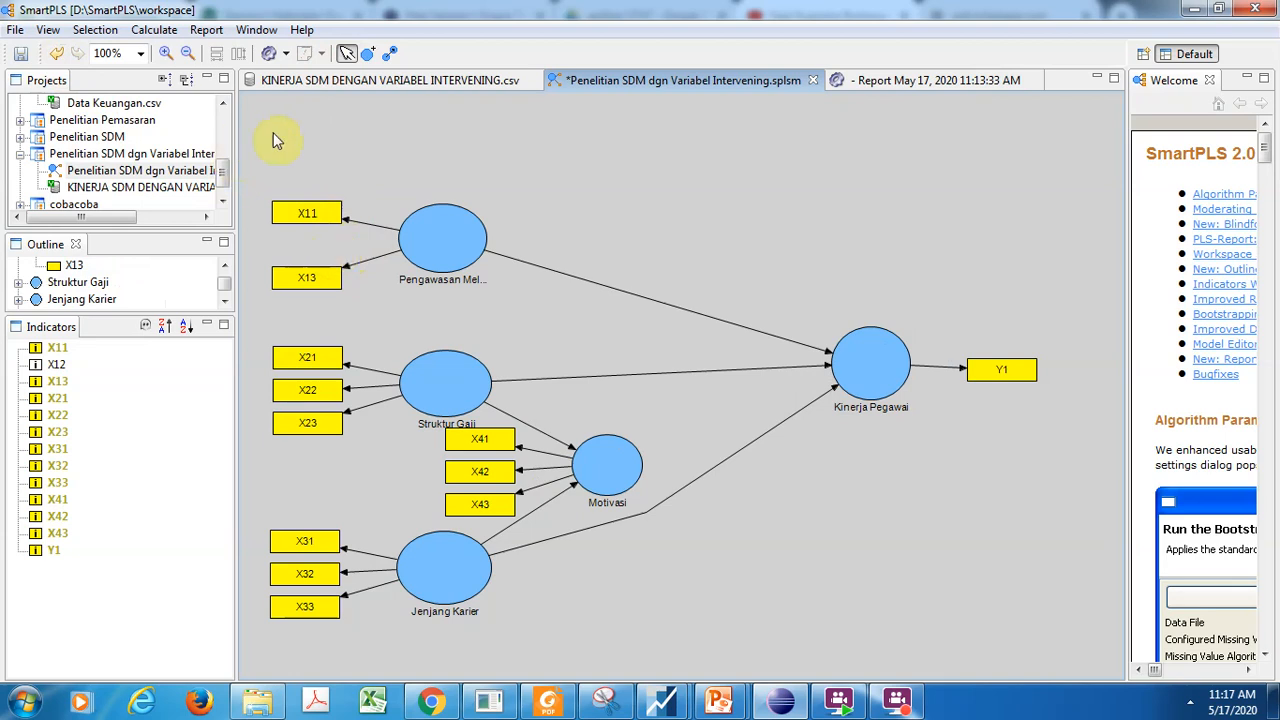
# - Recalculate the reduced model with the PLS Algorithm, keeping the Path Weighting Scheme and 300 maximum iterations
pyautogui.click(157, 30)
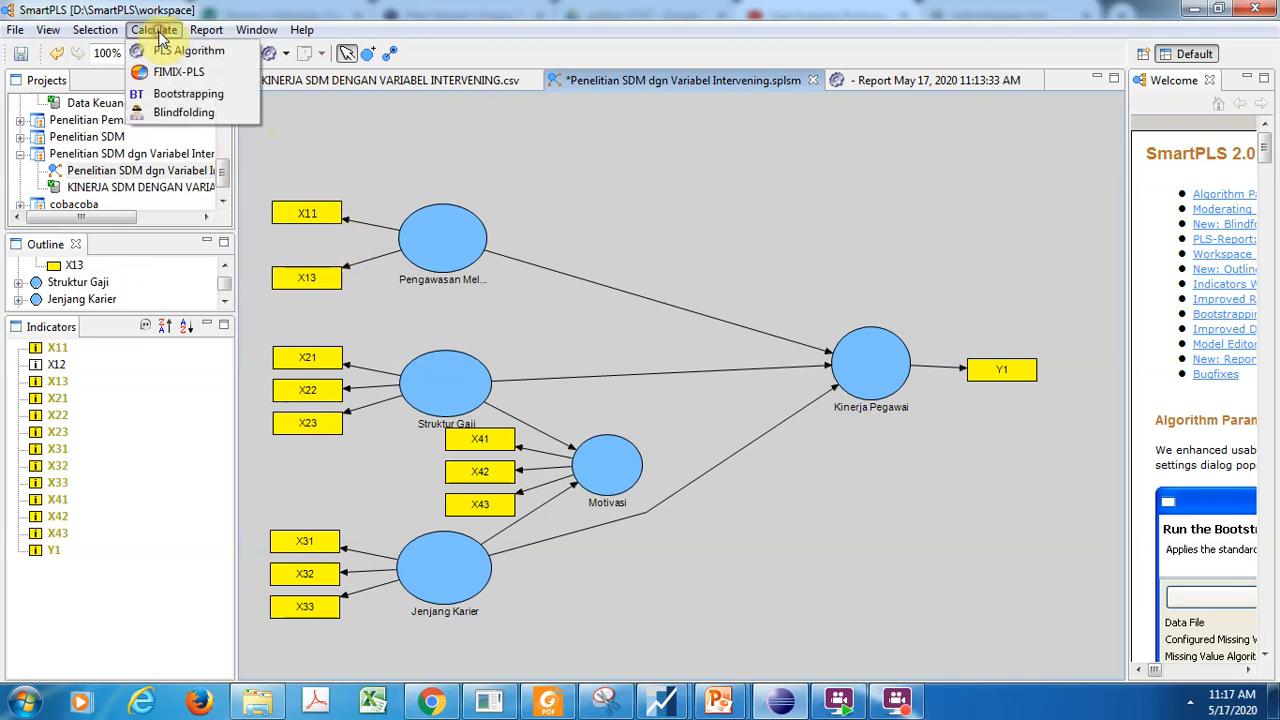
pyautogui.click(163, 52)
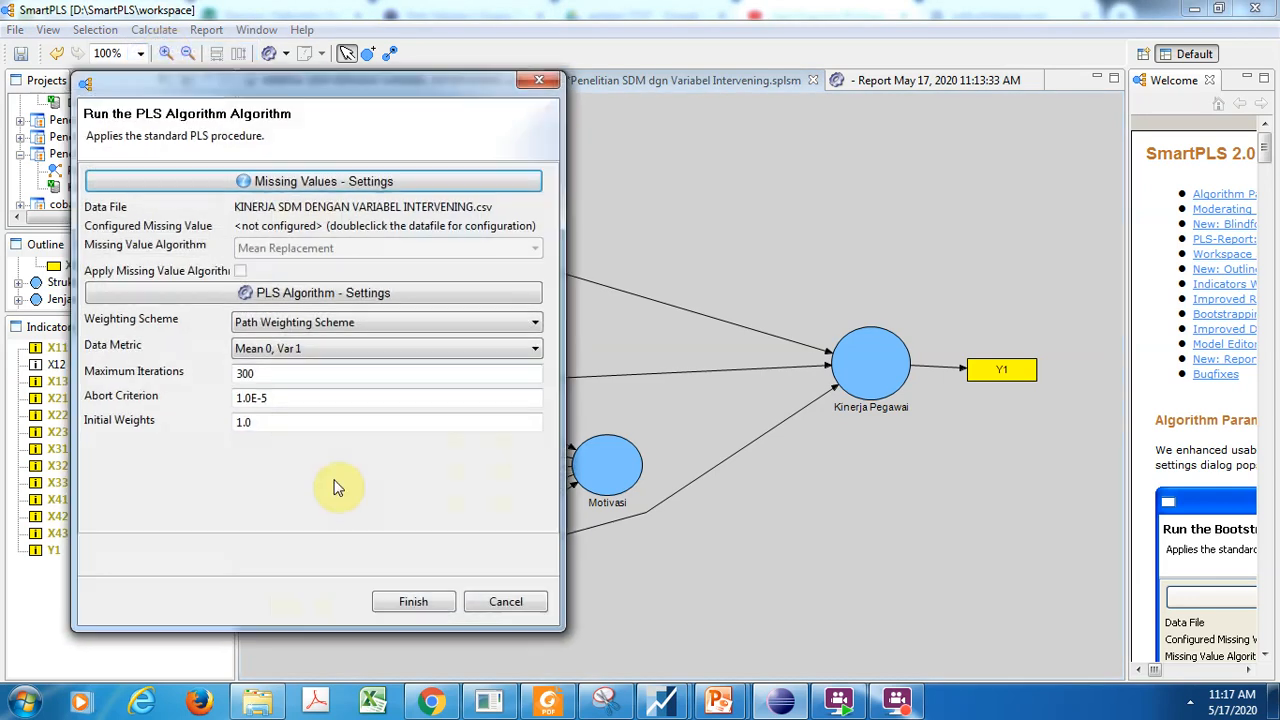
pyautogui.click(413, 603)
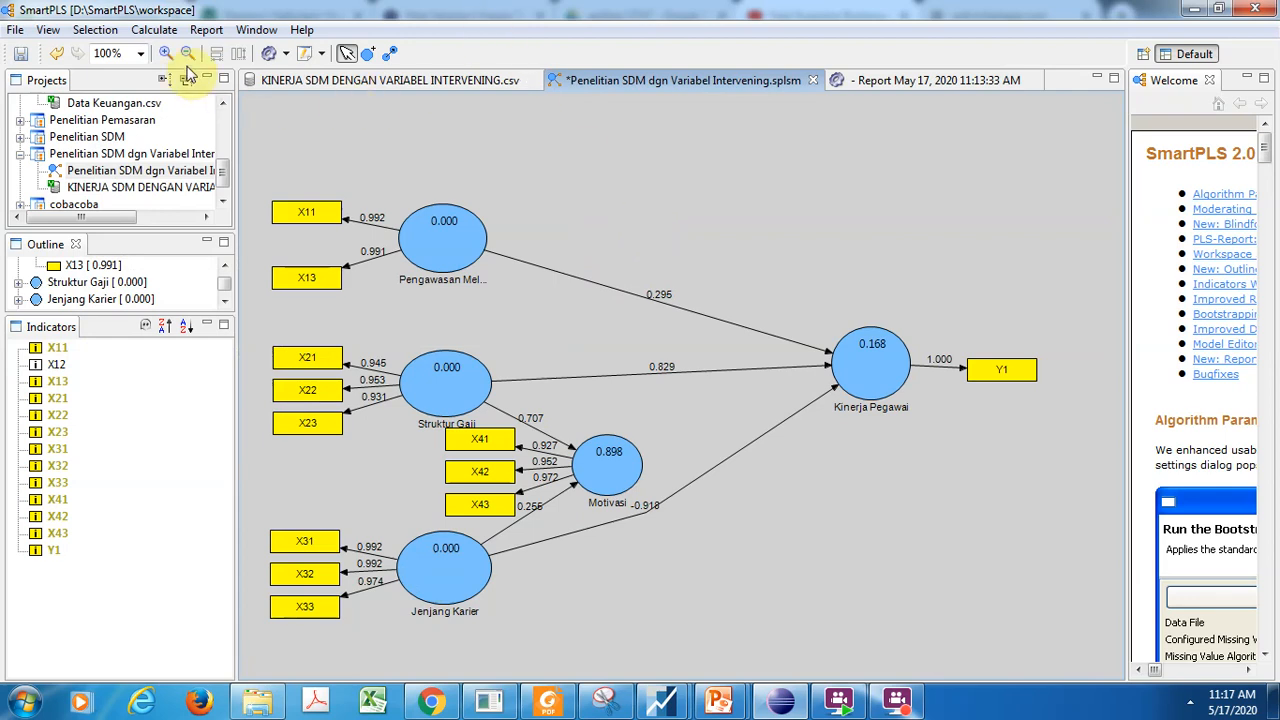
# - Run Bootstrapping on the model with No Sign Changes, 100 cases and 5000 samples
pyautogui.click(156, 30)
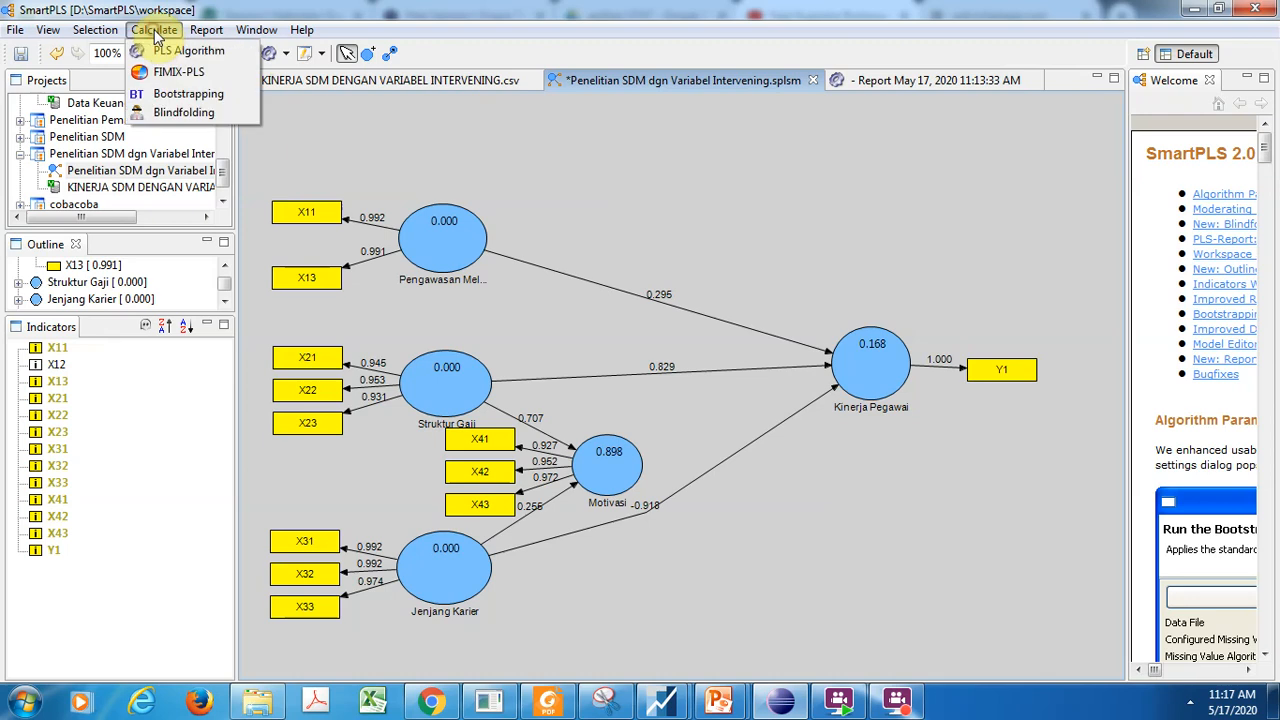
pyautogui.click(180, 96)
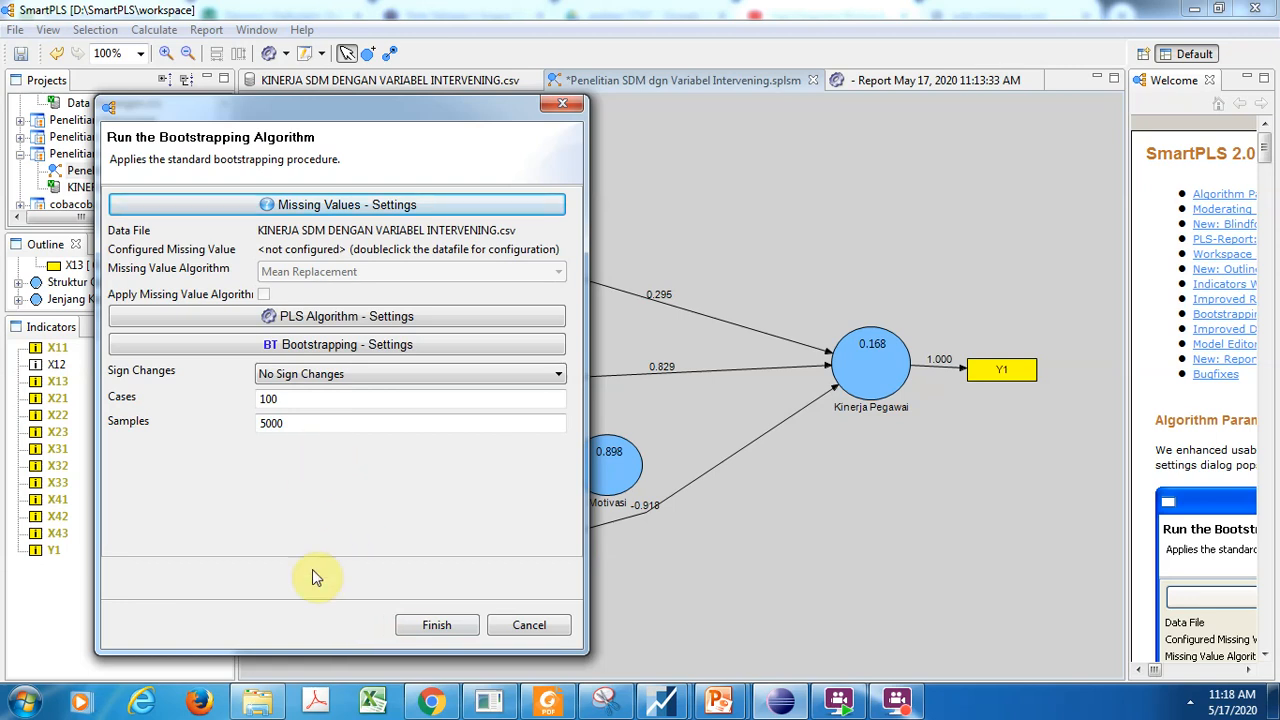
pyautogui.click(440, 626)
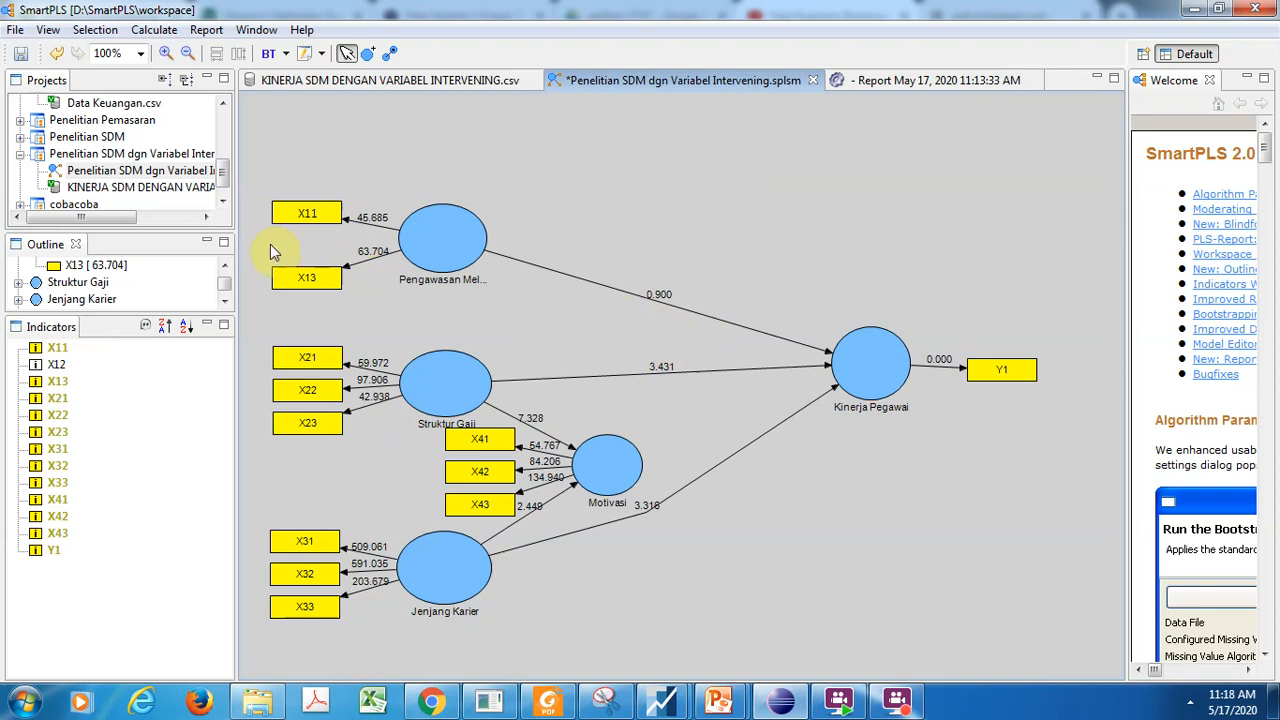
# - Generate the default Bootstrapping report, widen its contents tree and view the Structural Model Specification
pyautogui.click(210, 32)
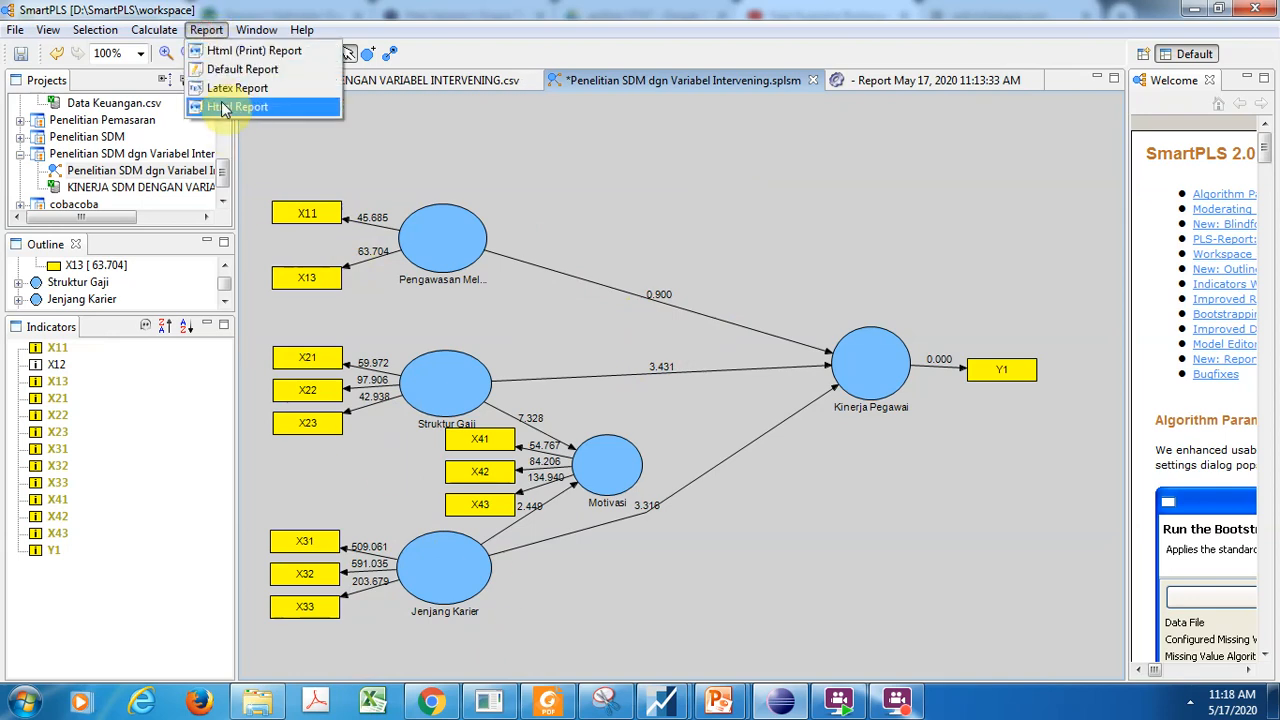
pyautogui.click(242, 70)
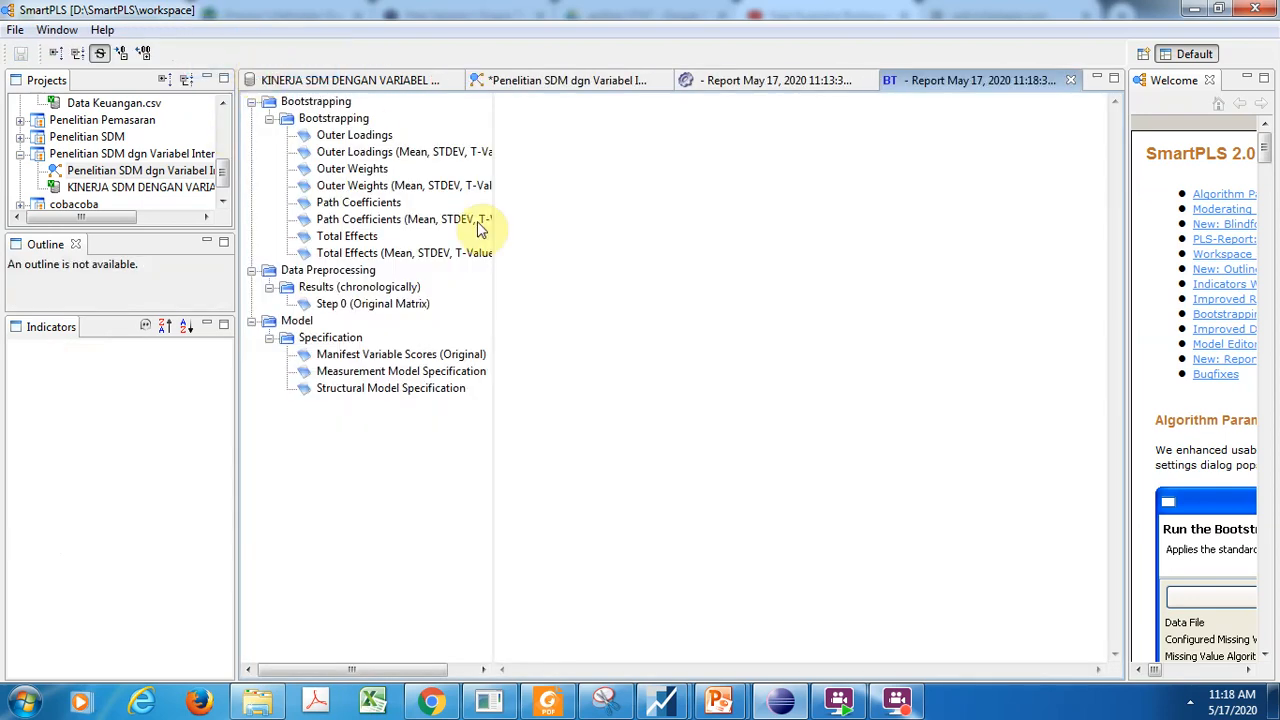
pyautogui.moveTo(492, 196); pyautogui.dragTo(597, 214)
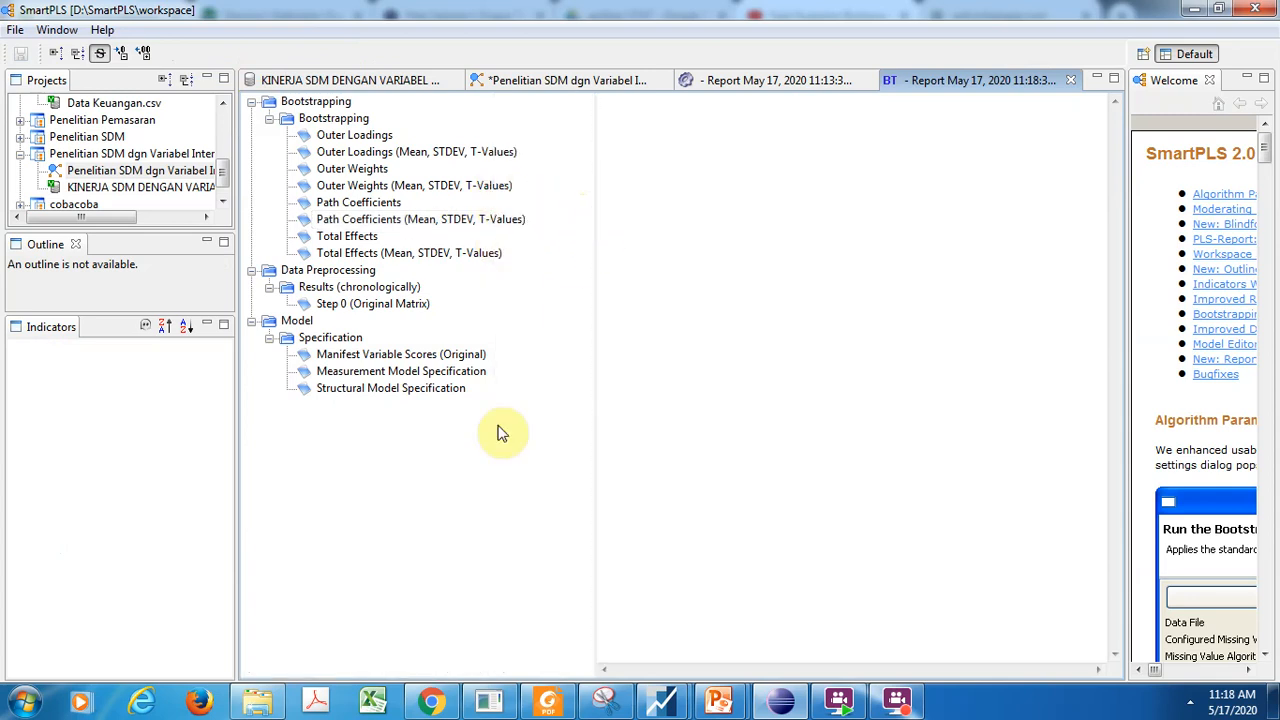
pyautogui.click(343, 390)
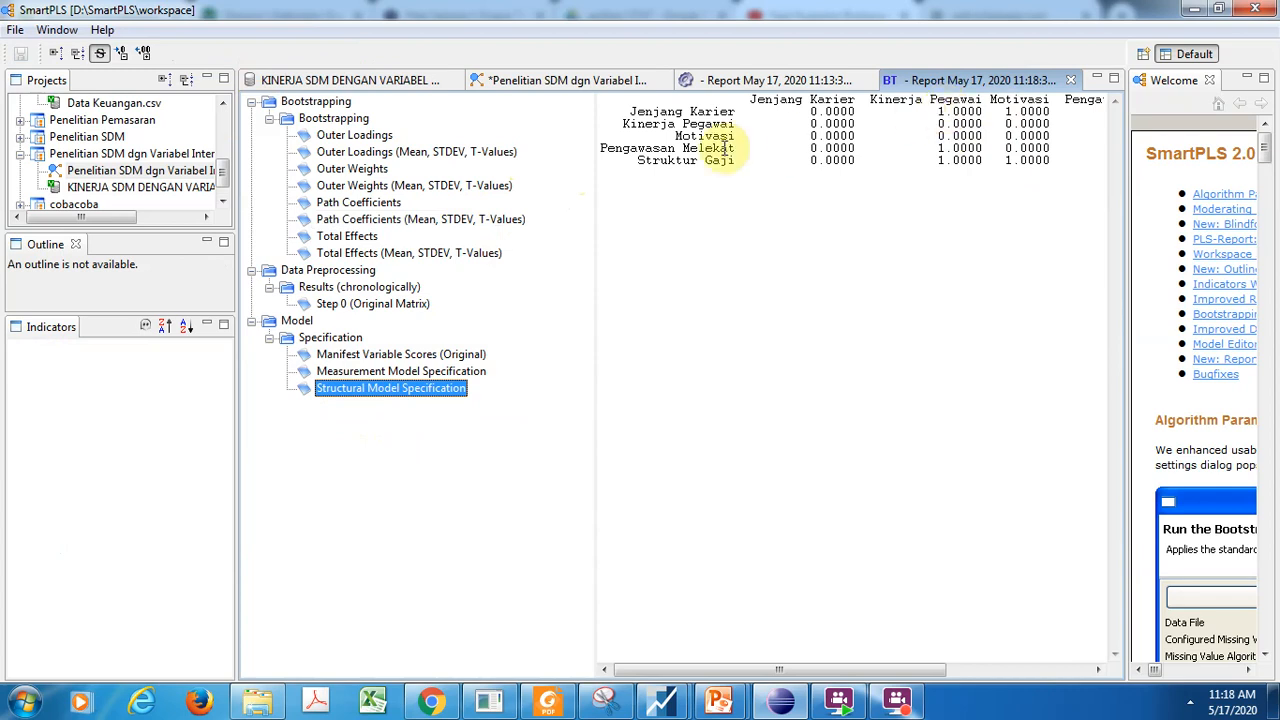
pyautogui.click(959, 112)
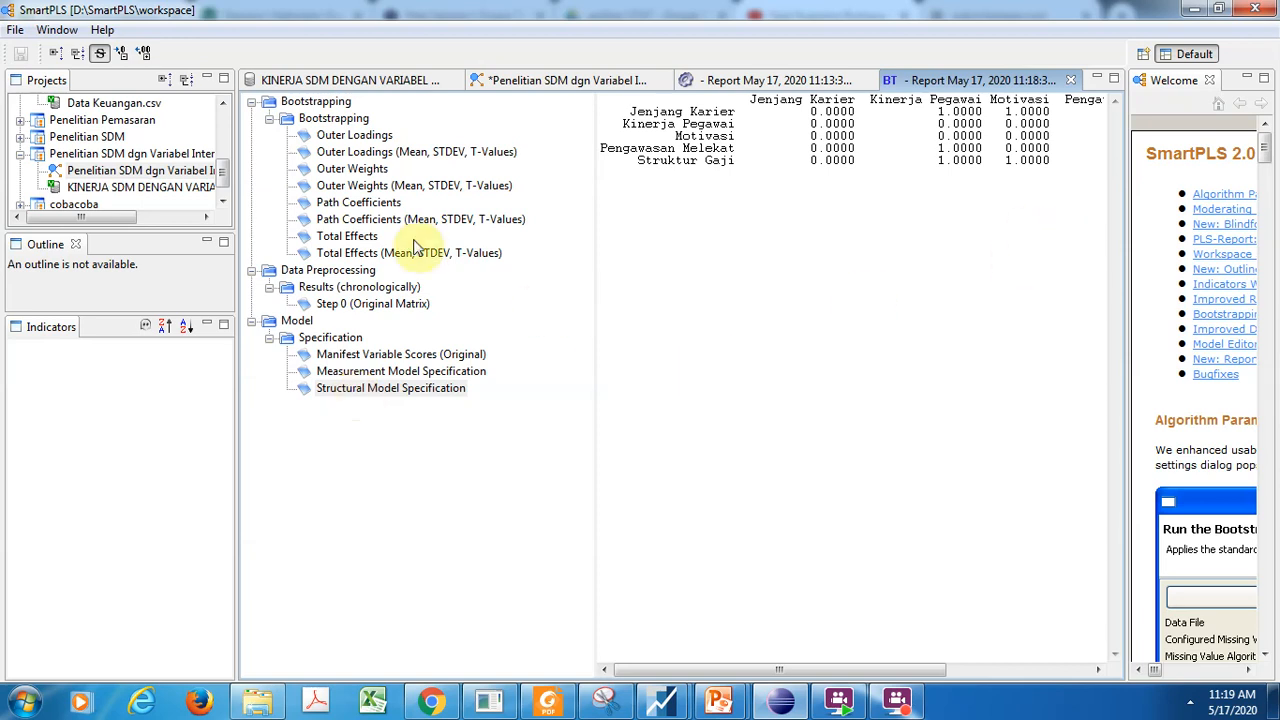
# - Examine the bootstrapped Outer Loadings (Mean, STDEV, T-Values) table across all columns, including the T statistics
pyautogui.click(341, 153)
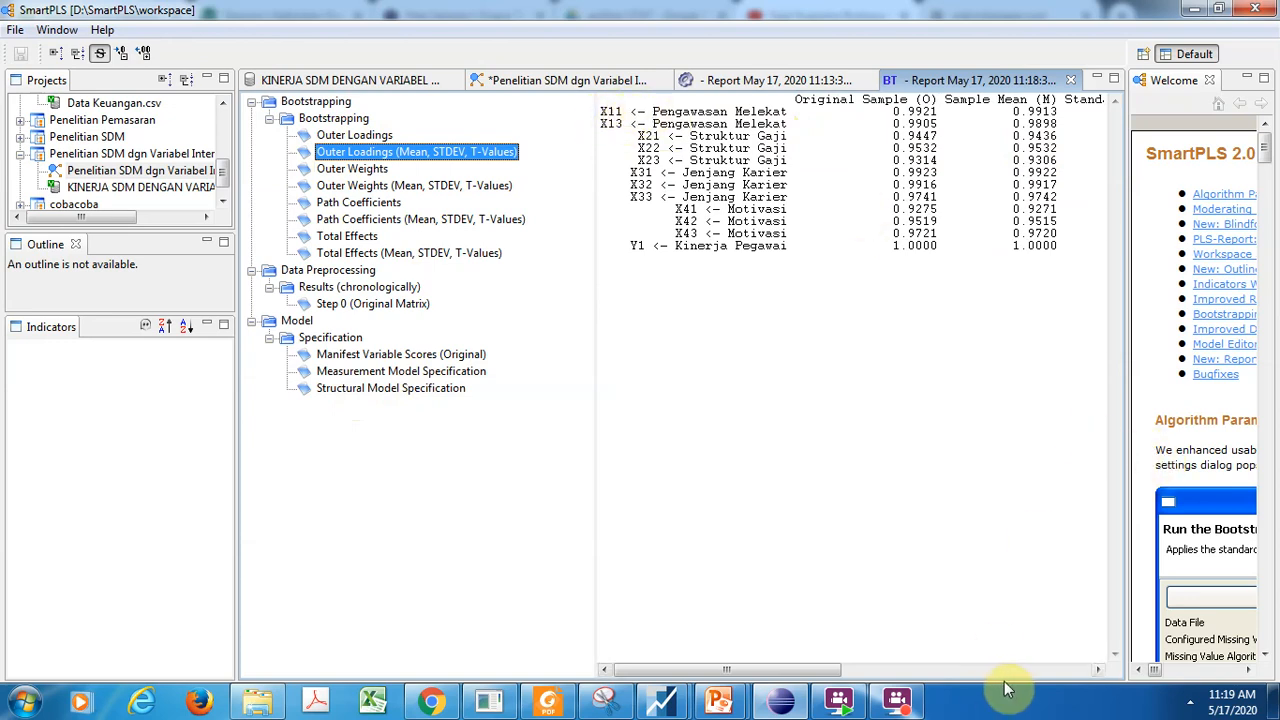
pyautogui.moveTo(812, 671); pyautogui.dragTo(1082, 678)
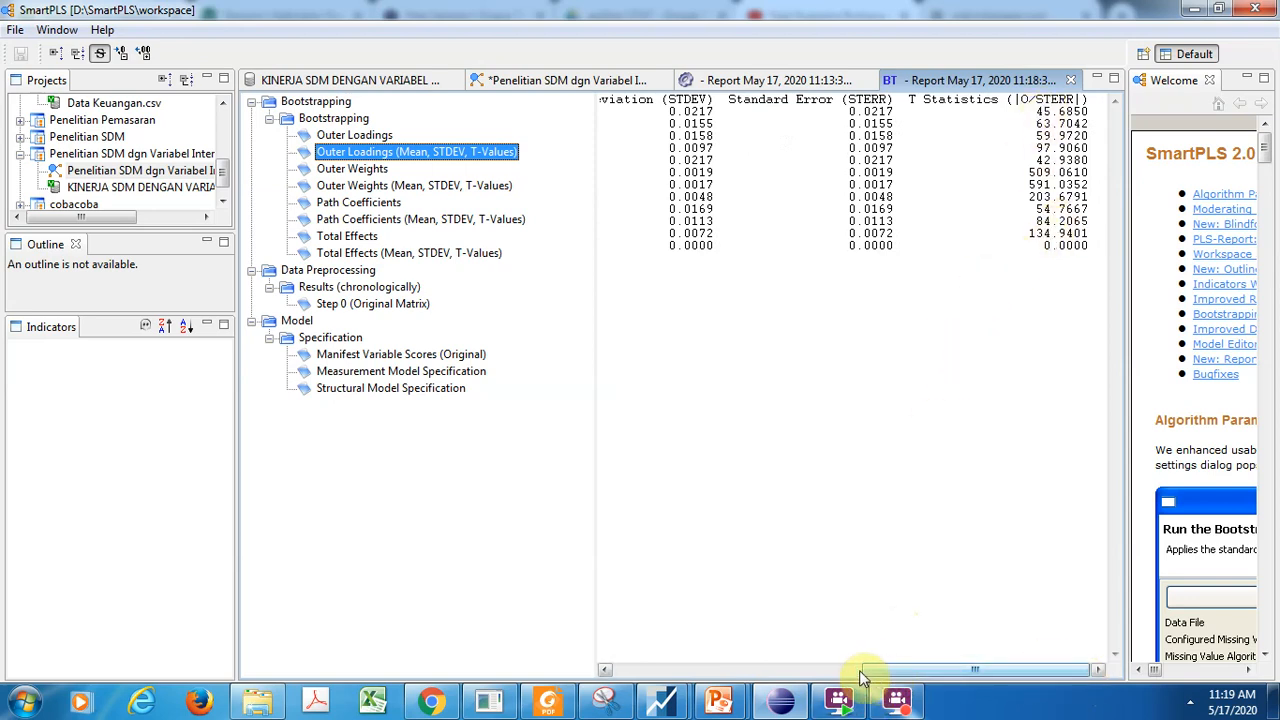
pyautogui.click(898, 672)
pyautogui.moveTo(898, 672); pyautogui.dragTo(632, 692)
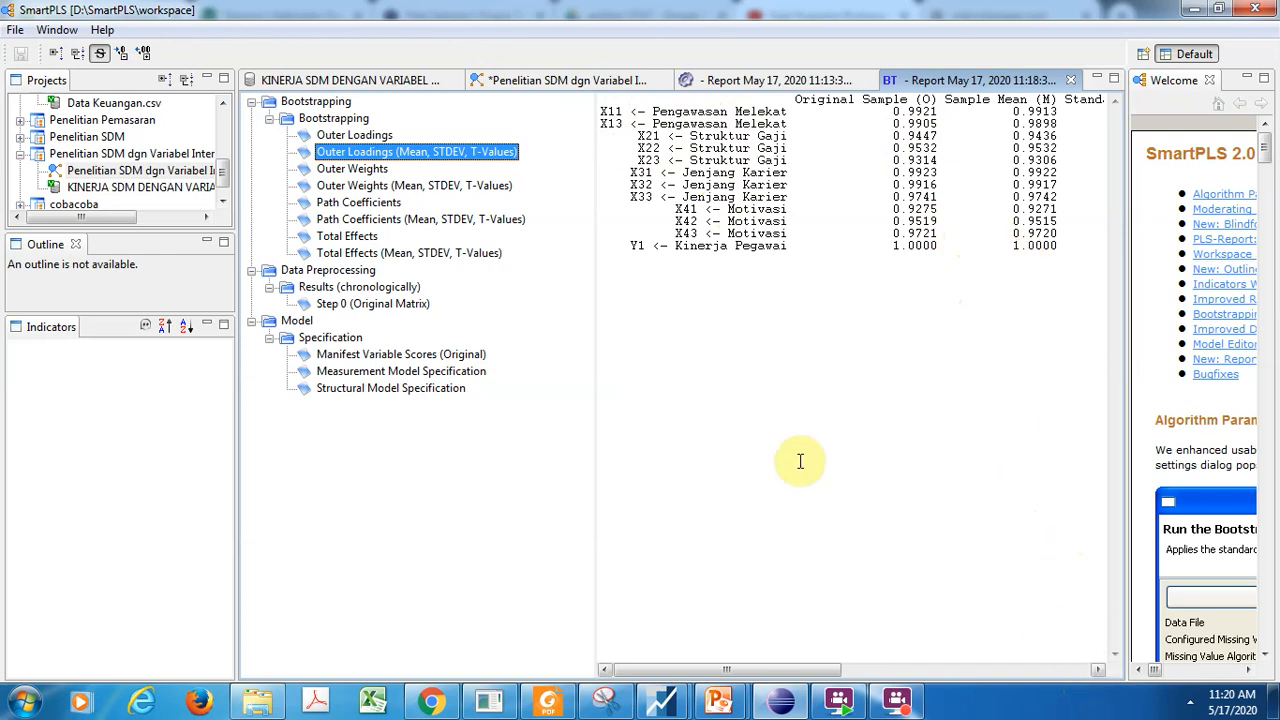
# - Look through the bootstrapped outer weights and the per-sample path coefficients
pyautogui.click(348, 169)
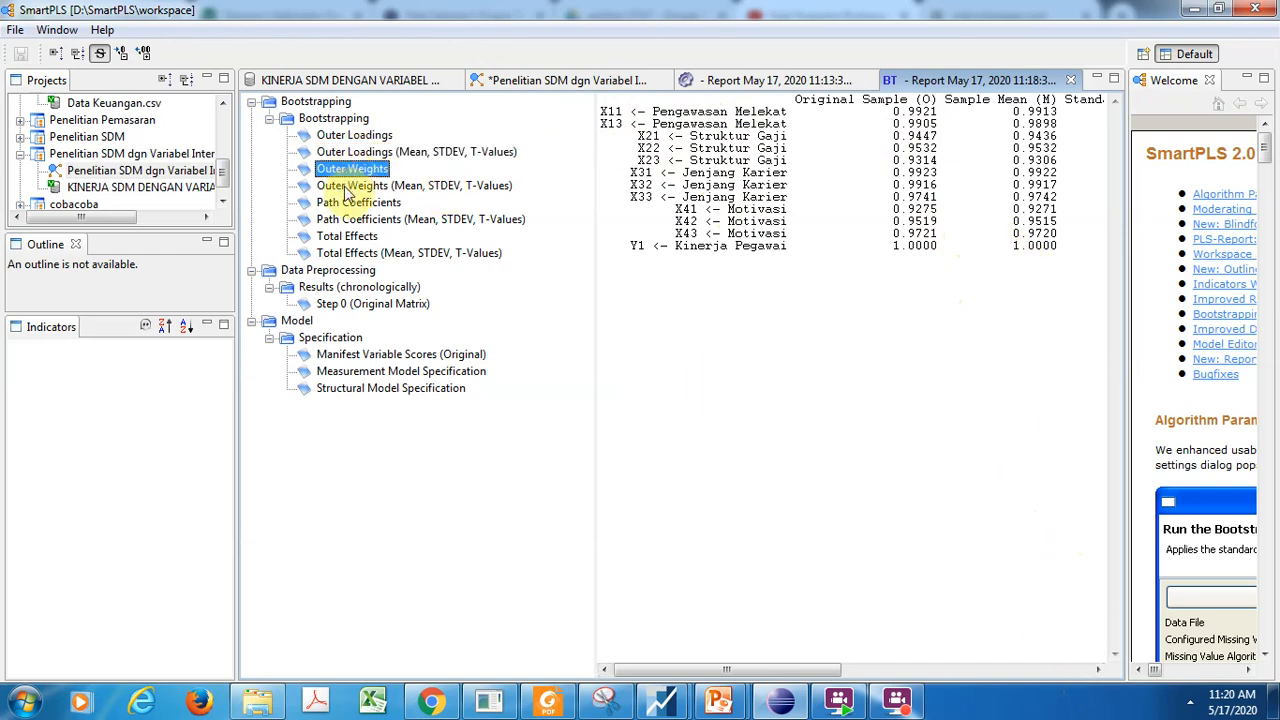
pyautogui.click(340, 187)
pyautogui.click(340, 203)
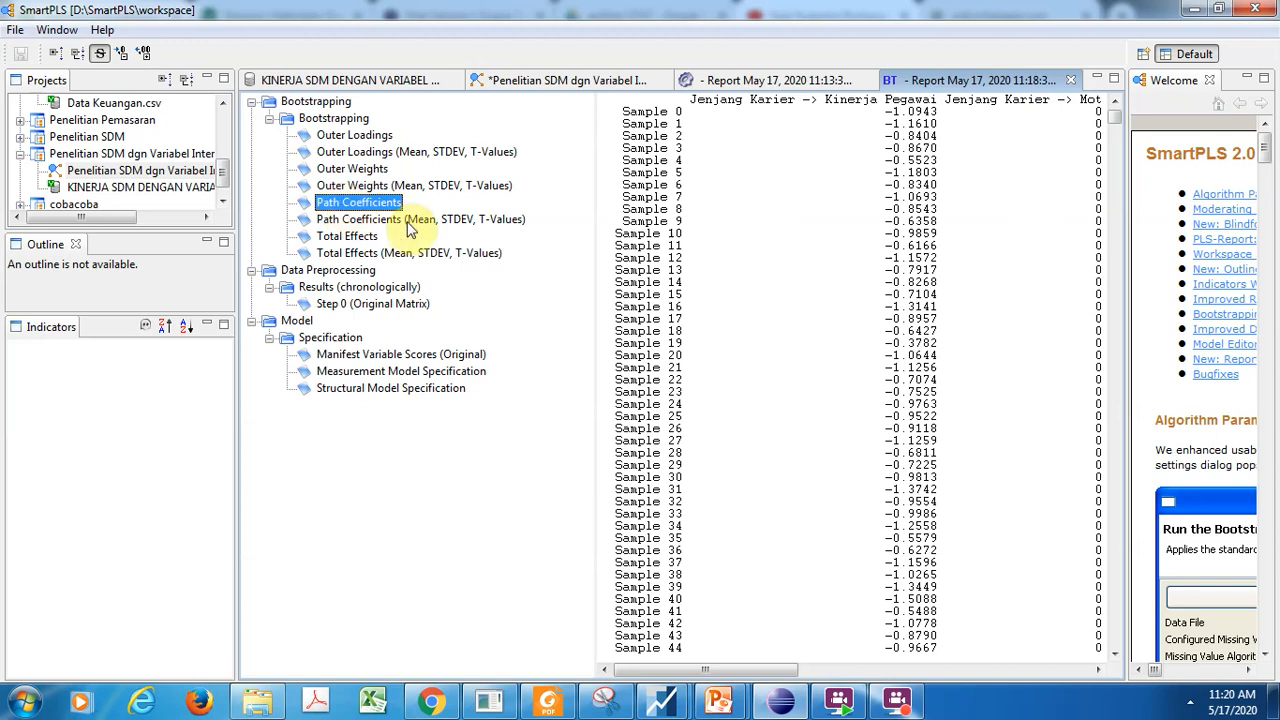
# - Examine the Path Coefficients (Mean, STDEV, T-Values) table through its T statistics, and view the total effects tables
pyautogui.click(365, 222)
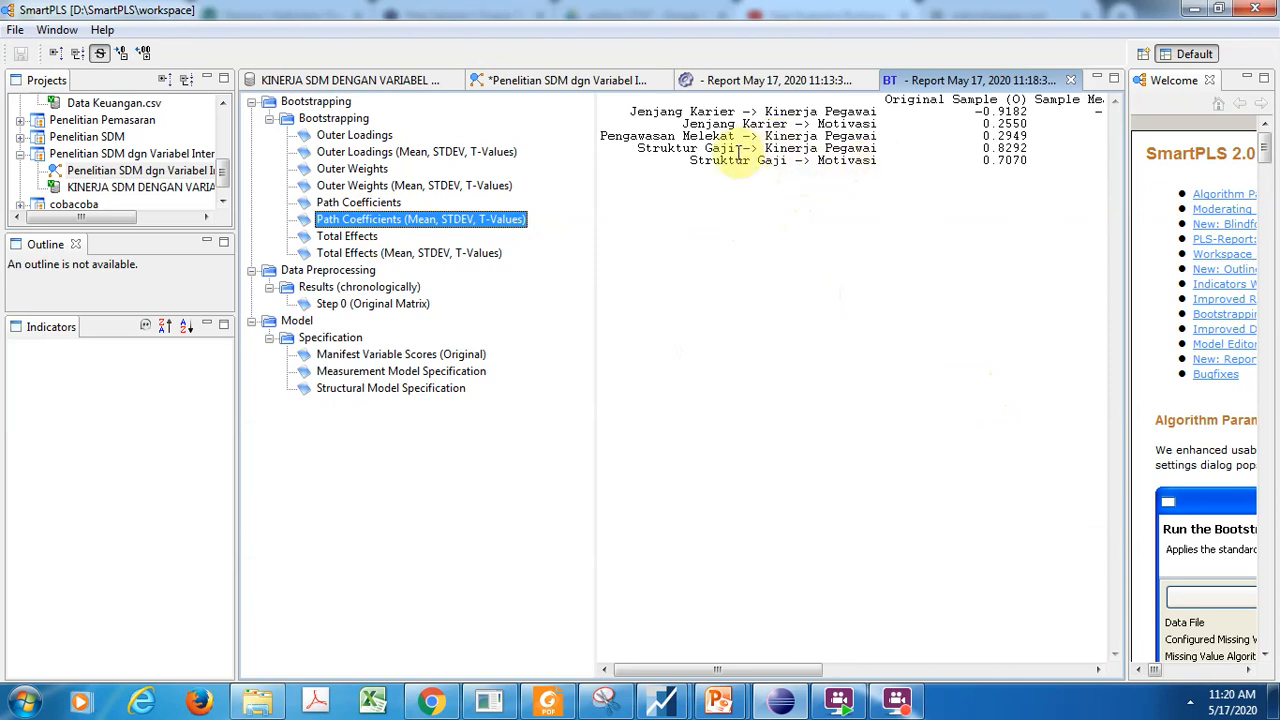
pyautogui.click(1098, 669)
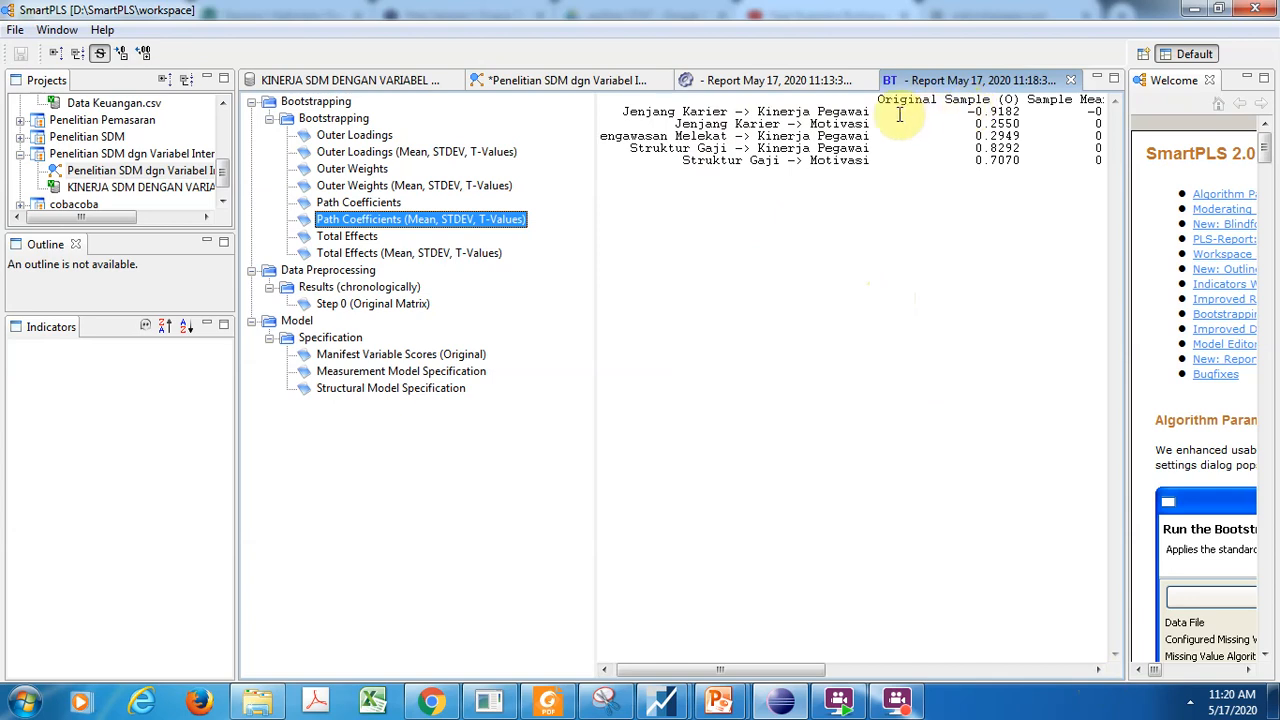
pyautogui.click(1098, 671)
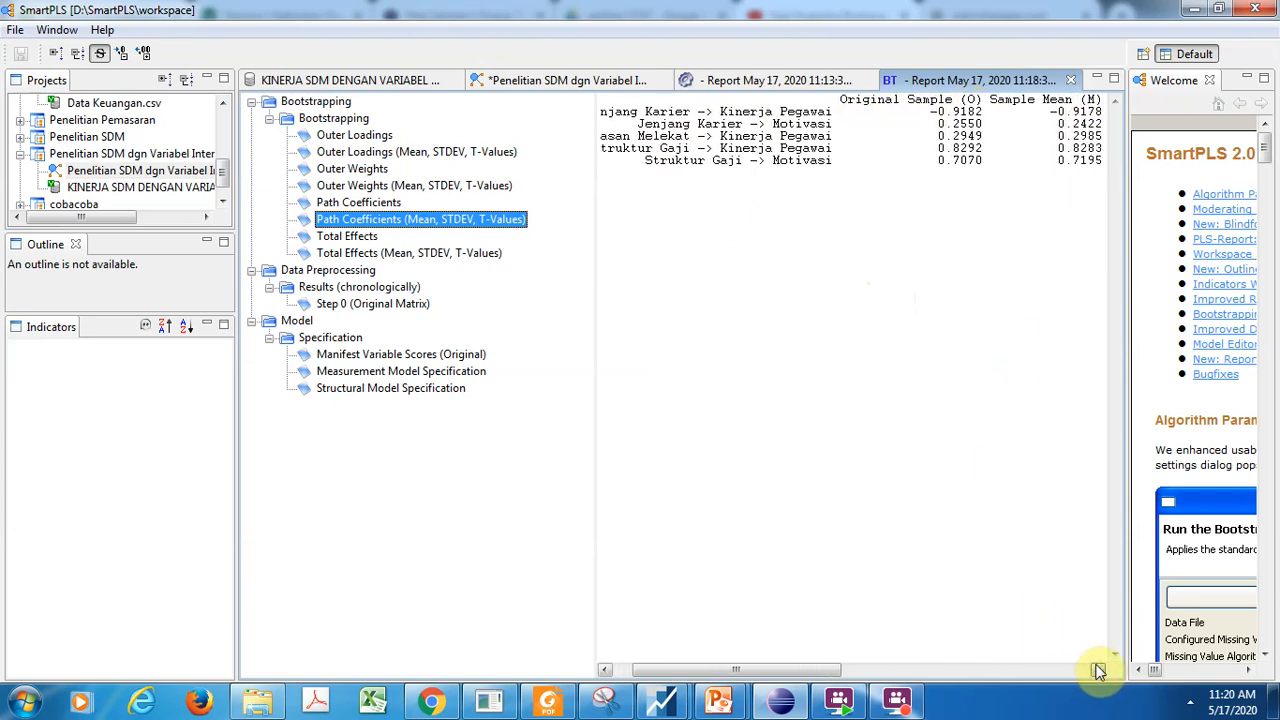
pyautogui.click(1098, 671)
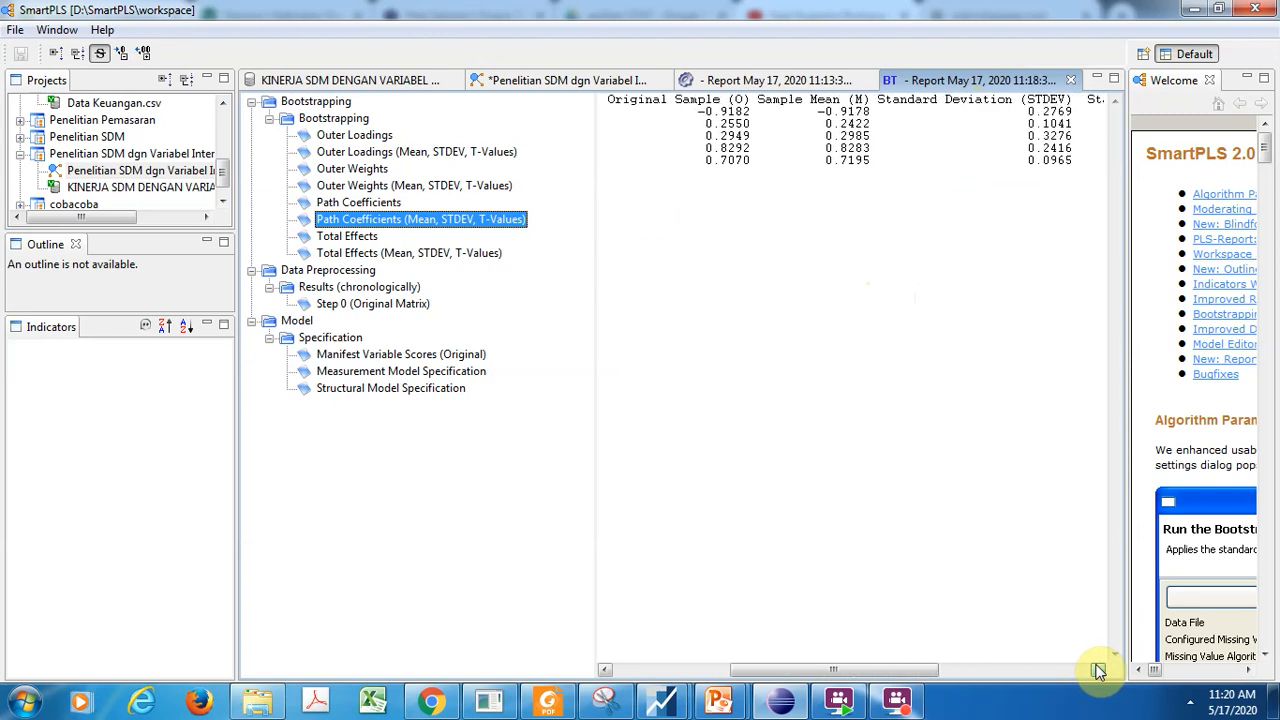
pyautogui.click(1098, 671)
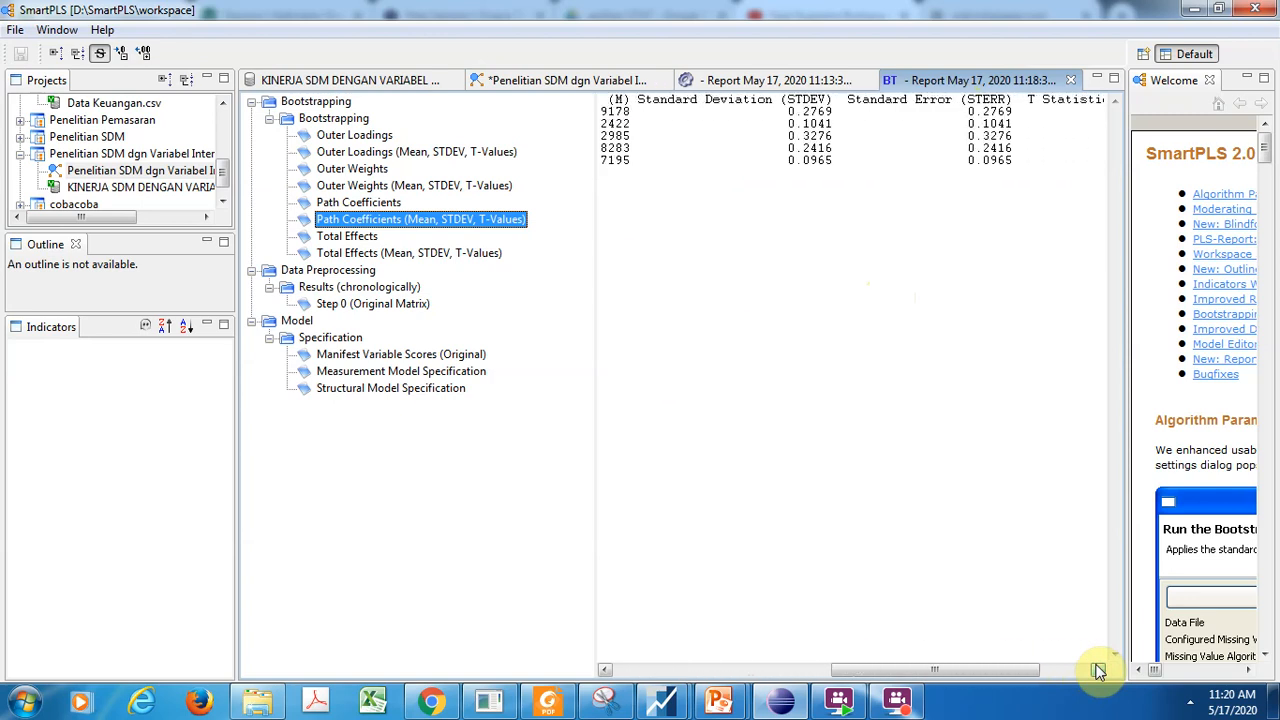
pyautogui.click(1098, 671)
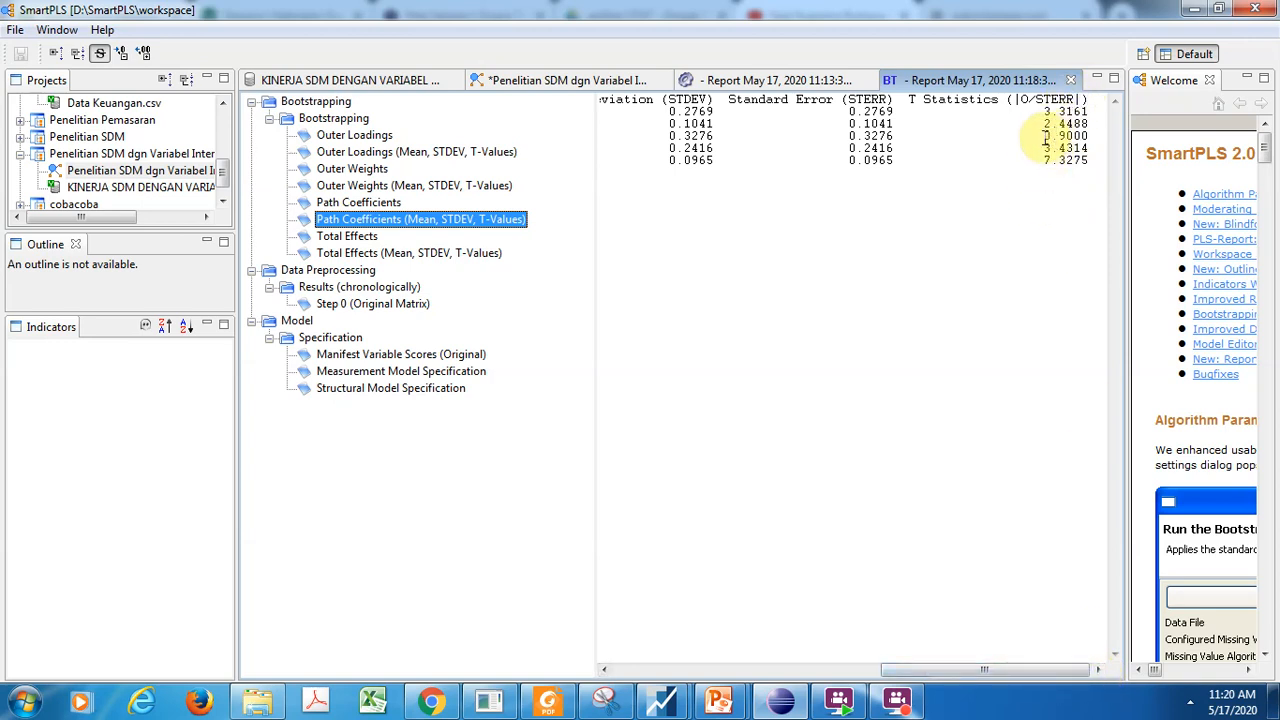
pyautogui.moveTo(921, 679); pyautogui.dragTo(654, 676)
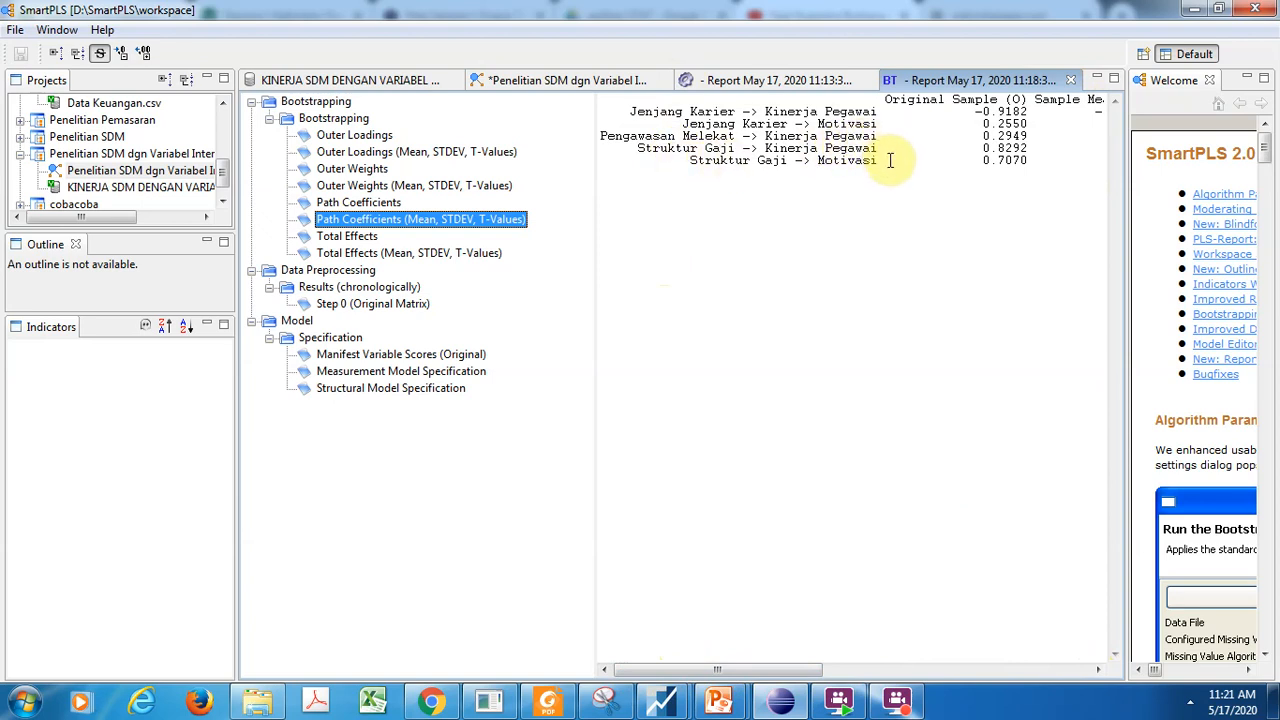
pyautogui.click(876, 220)
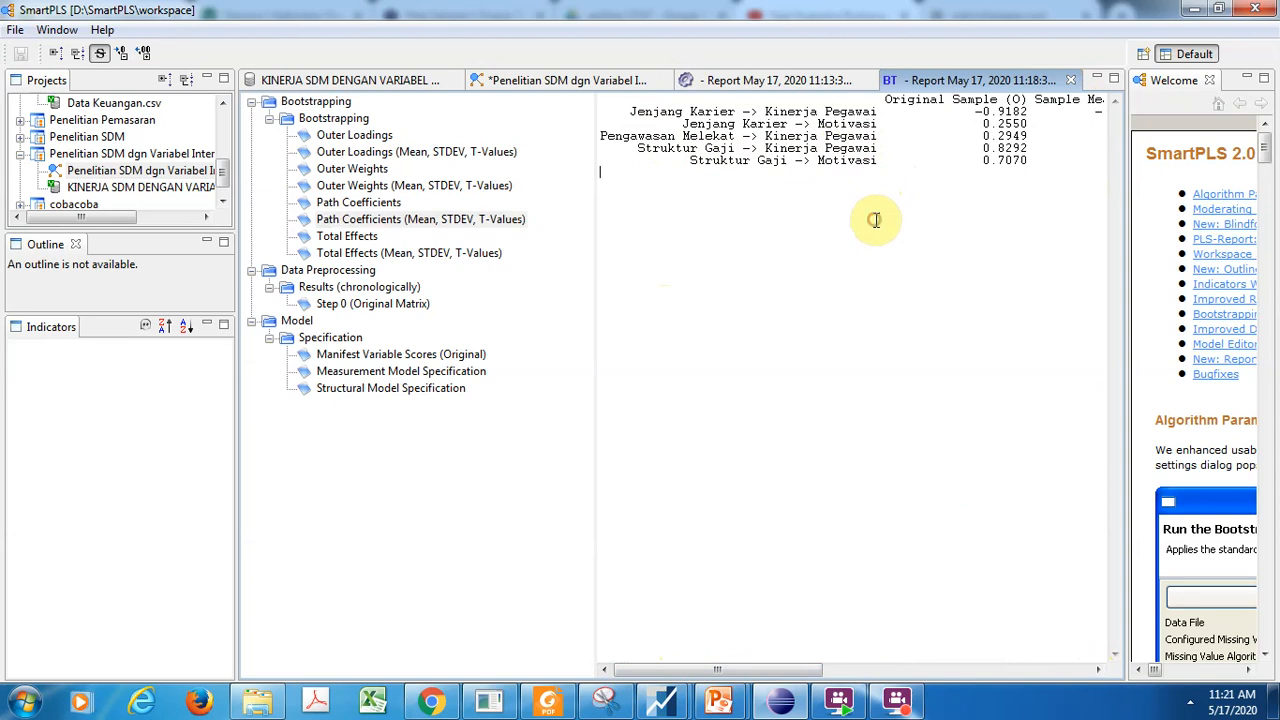
pyautogui.click(1034, 667)
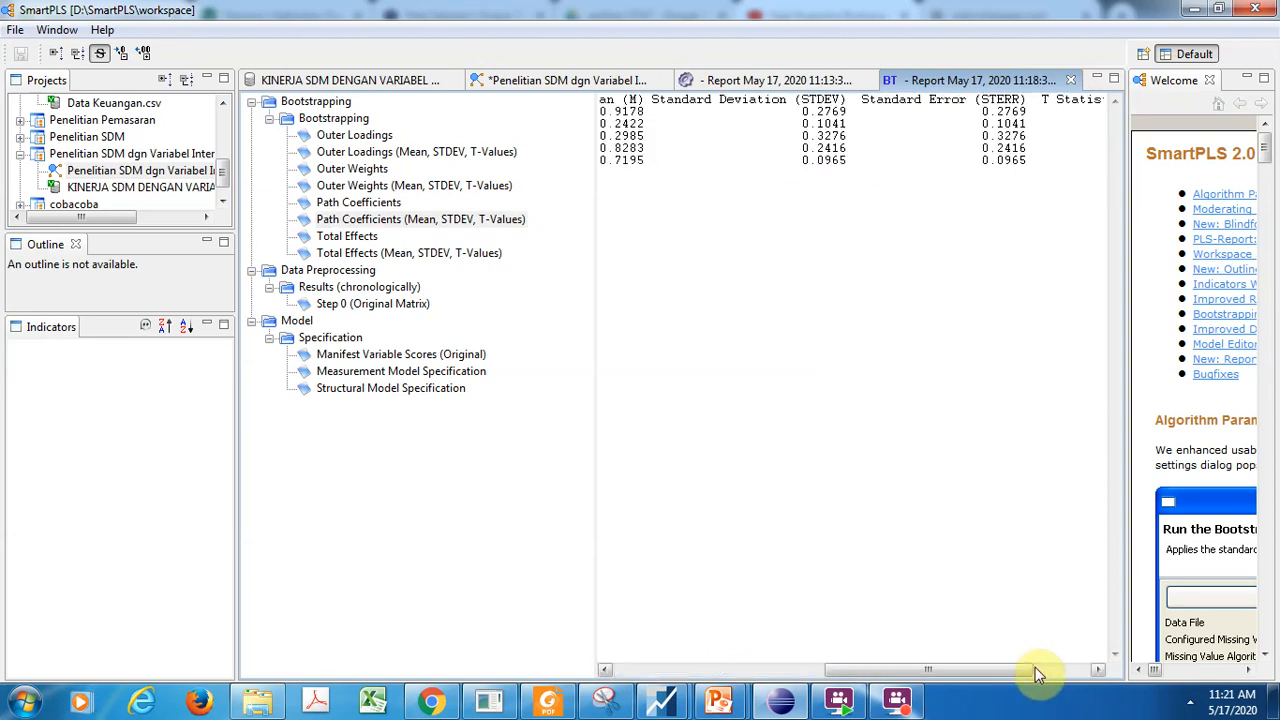
pyautogui.click(1034, 667)
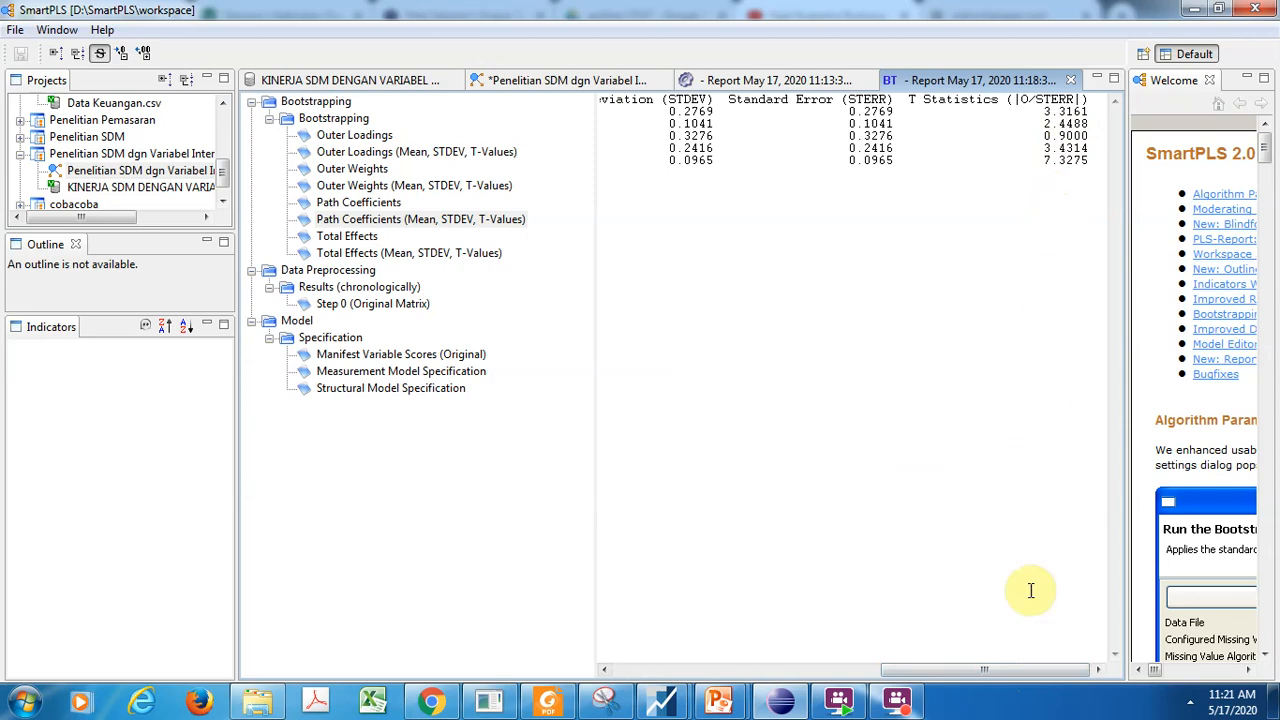
pyautogui.moveTo(935, 677); pyautogui.dragTo(640, 678)
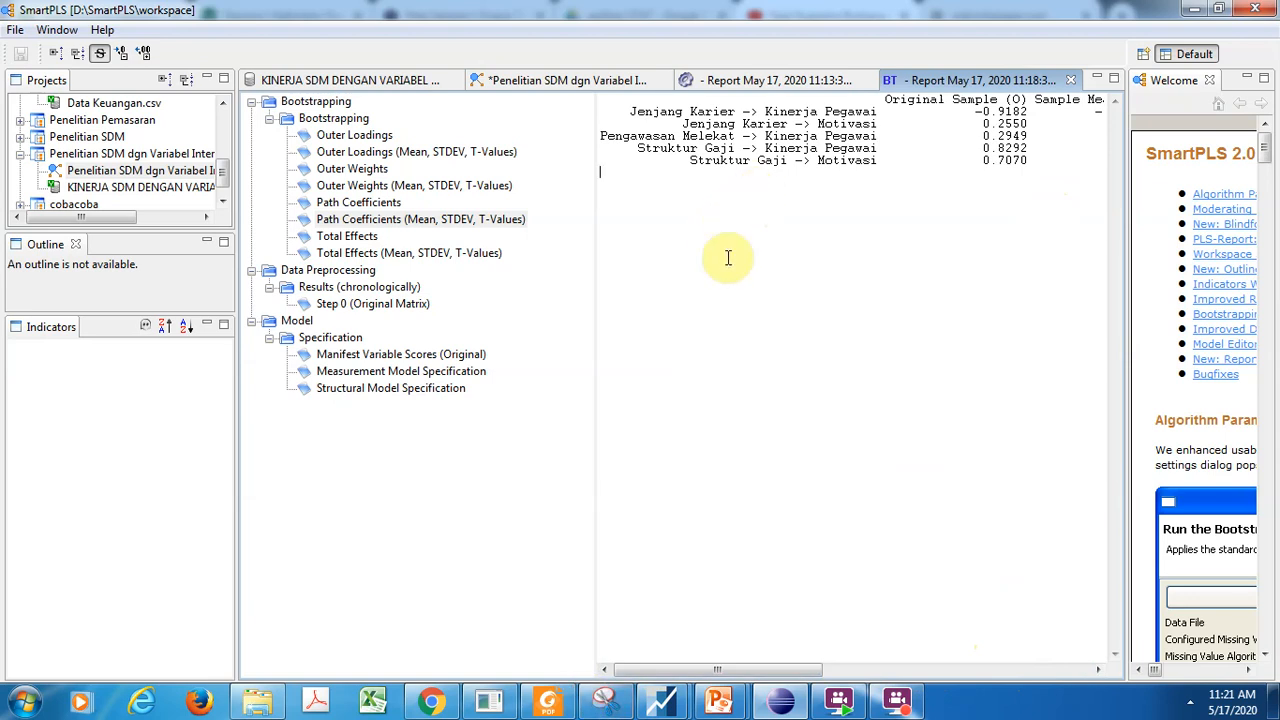
pyautogui.click(345, 237)
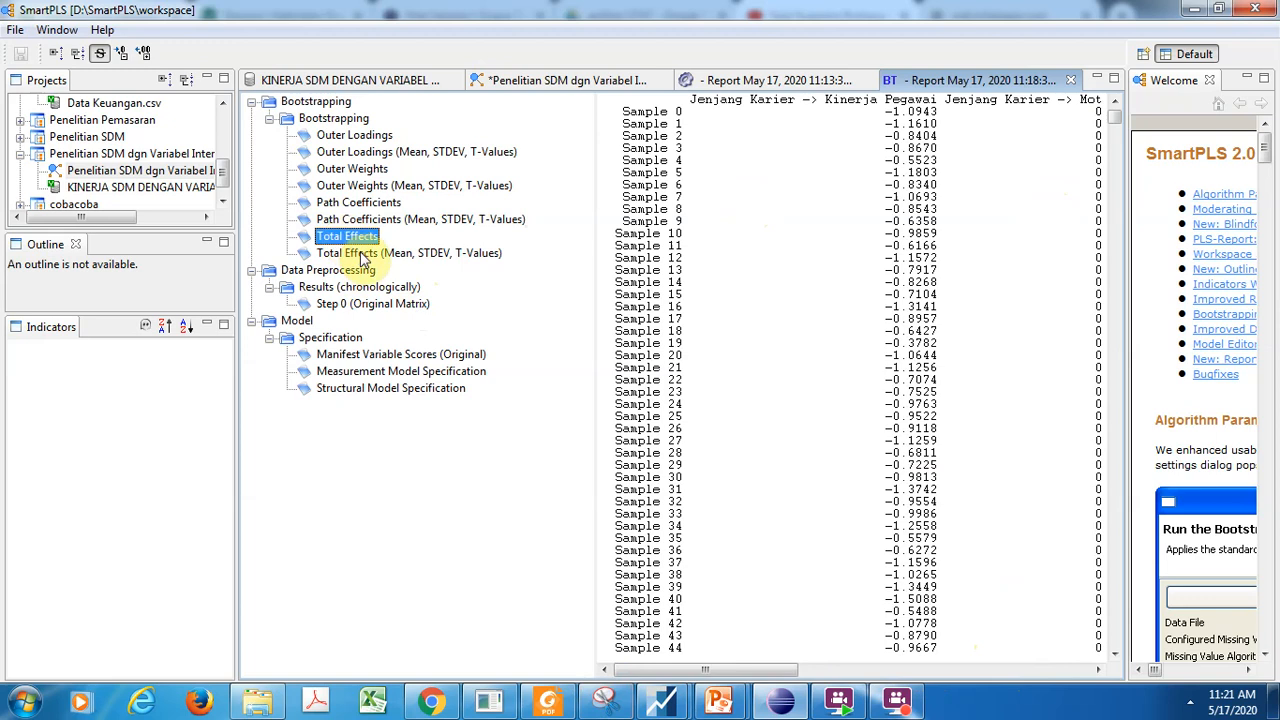
pyautogui.click(355, 253)
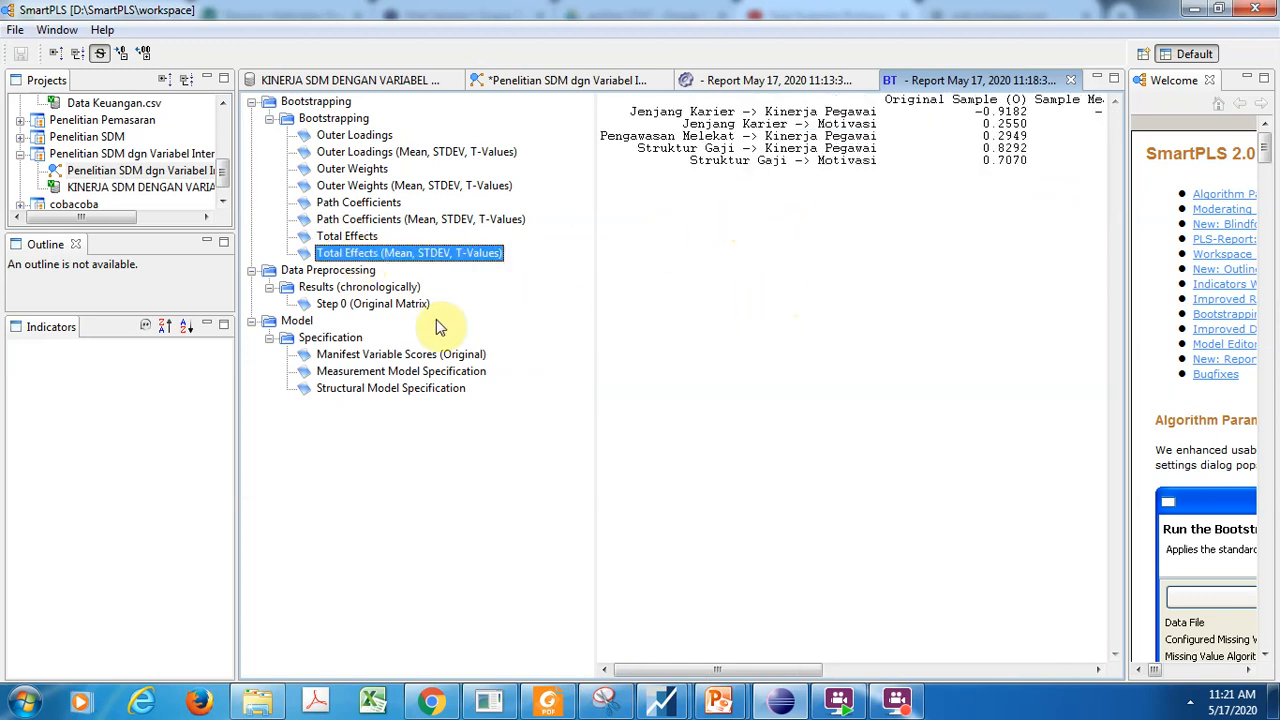
# - Review the model specification results: original manifest variable scores, measurement model and structural model across all columns
pyautogui.click(320, 340)
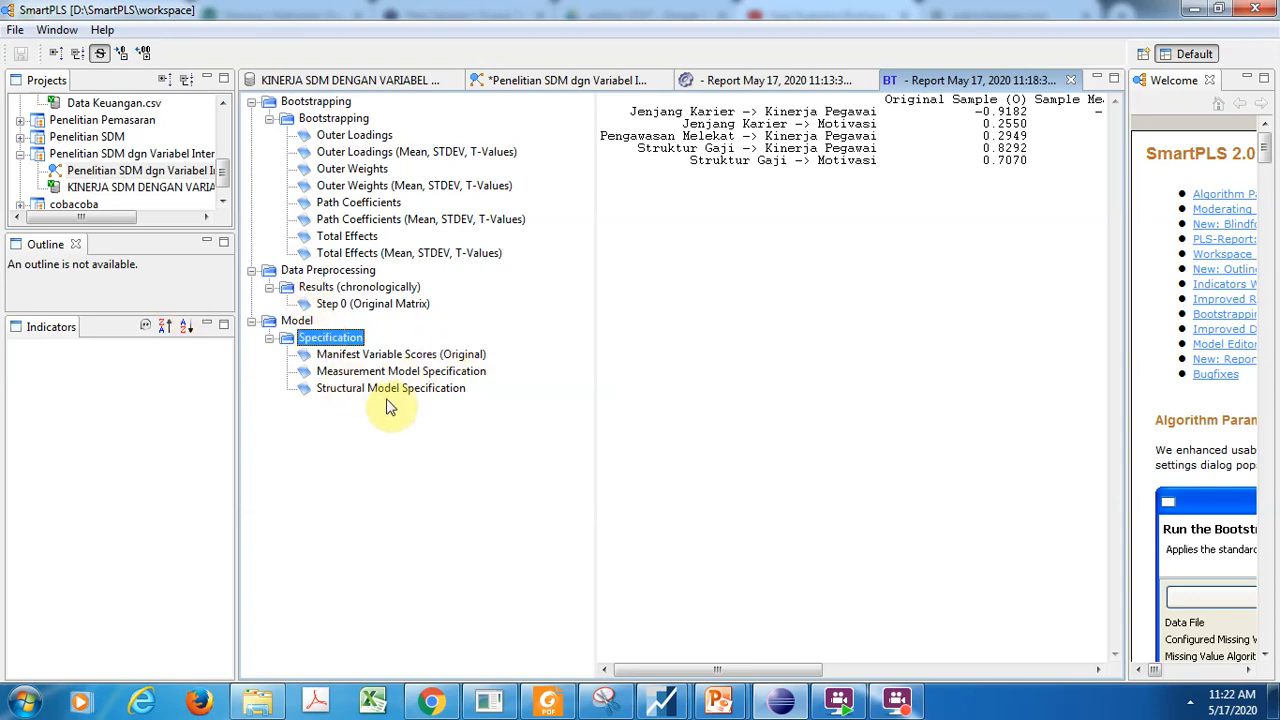
pyautogui.click(338, 358)
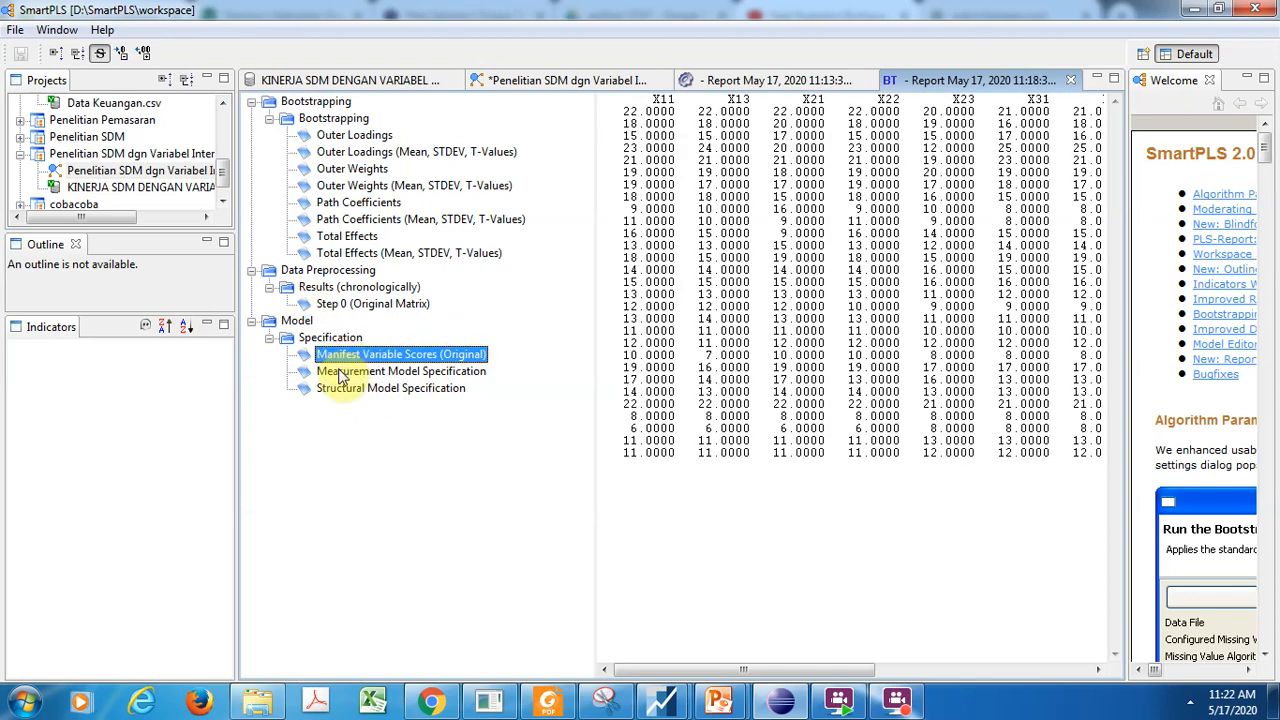
pyautogui.click(338, 374)
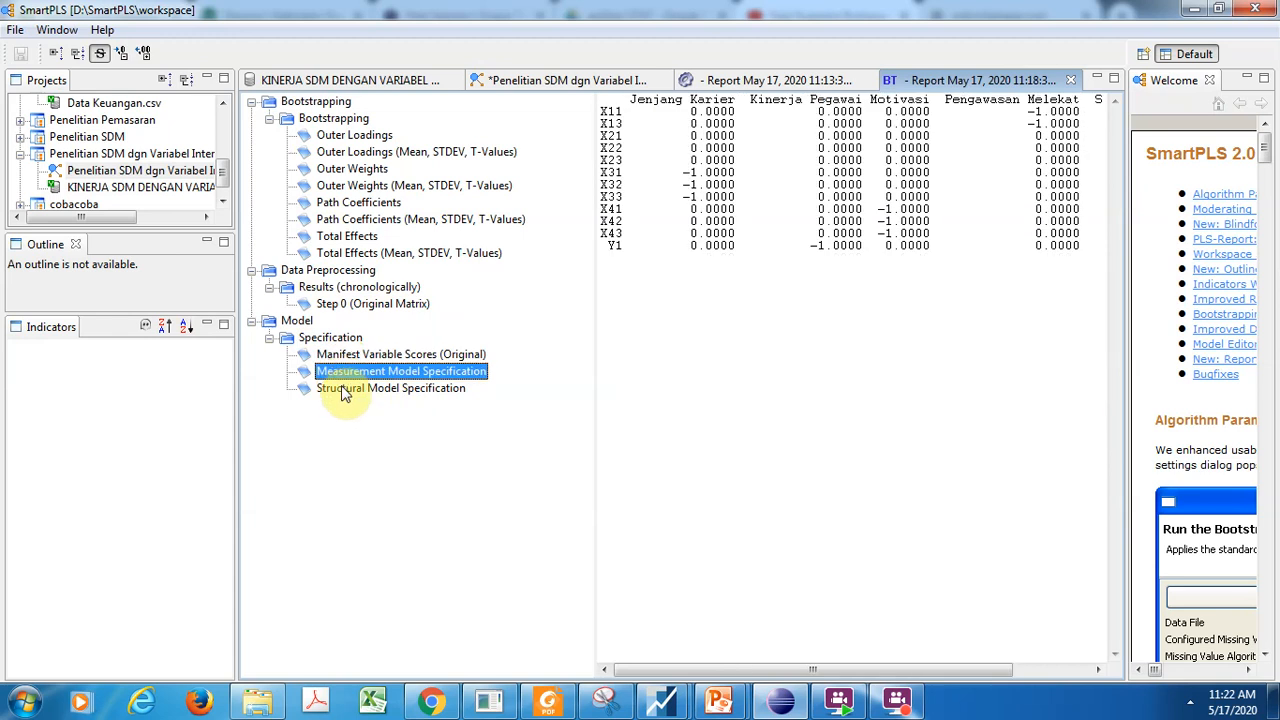
pyautogui.click(342, 390)
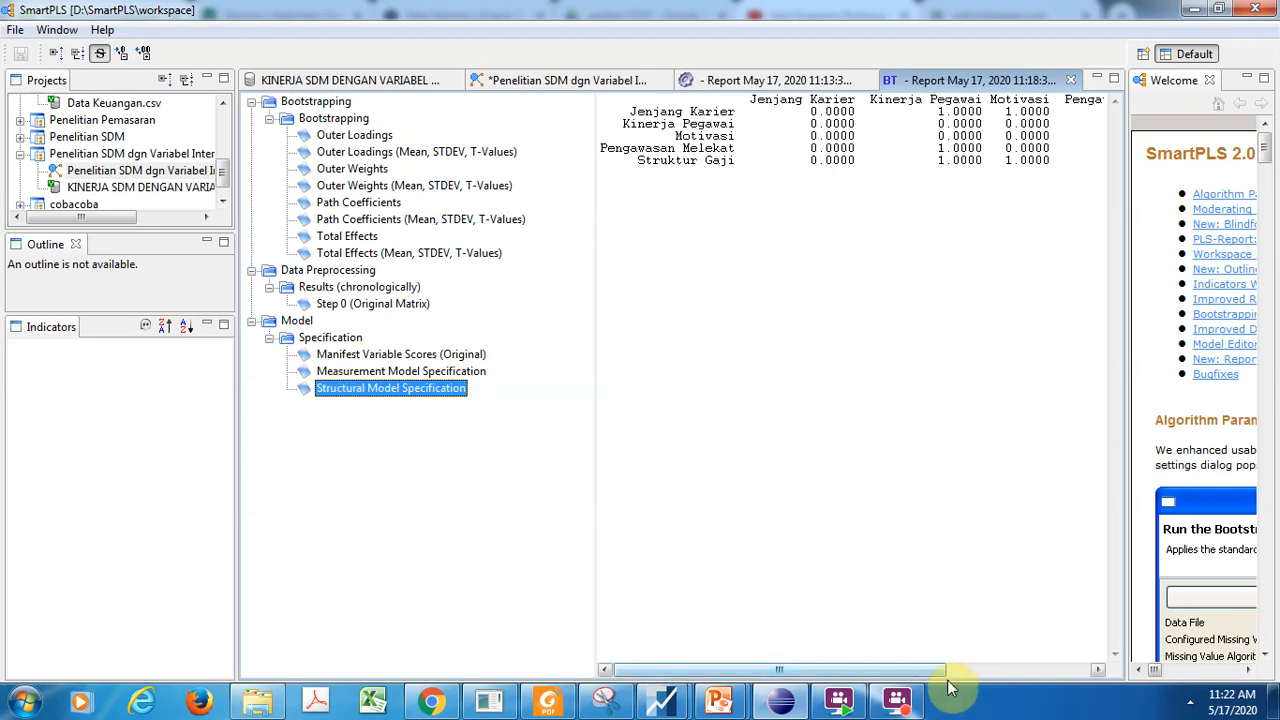
pyautogui.moveTo(908, 670); pyautogui.dragTo(1062, 676)
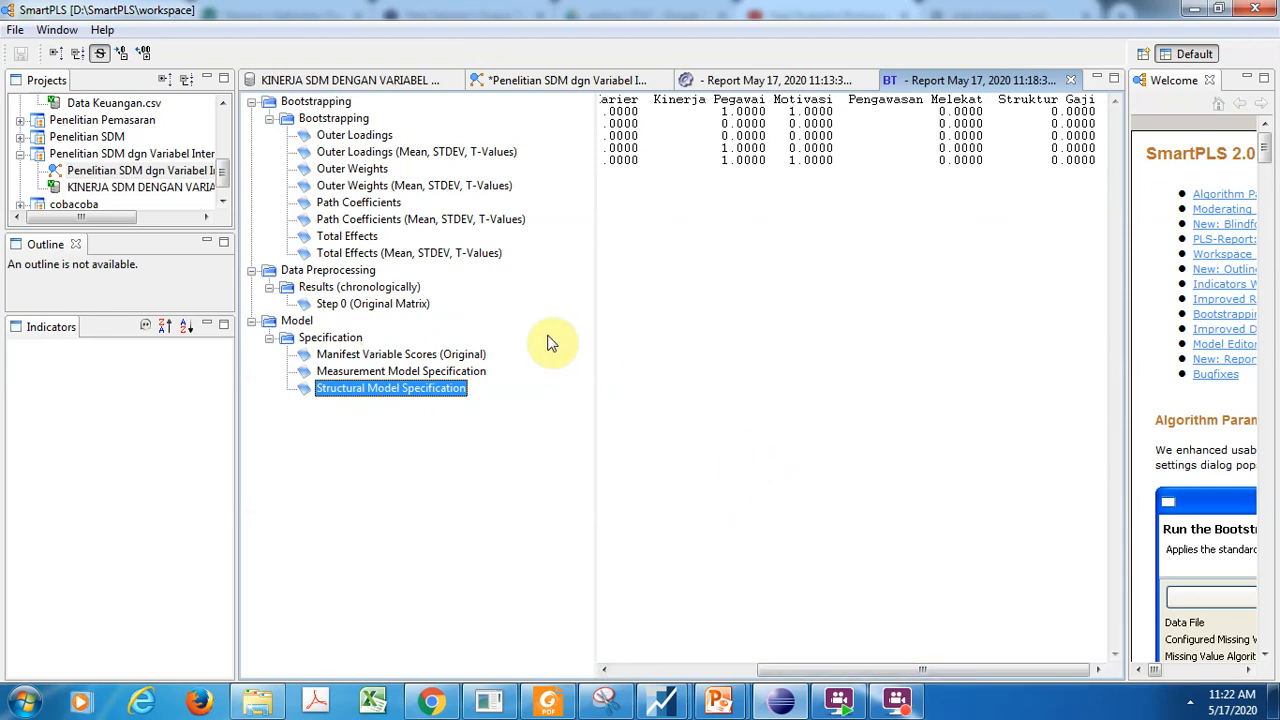
# - Check the Step 0 (Original Matrix) preprocessing data against the manifest variable scores and review the Measurement Model Specification again
pyautogui.click(306, 287)
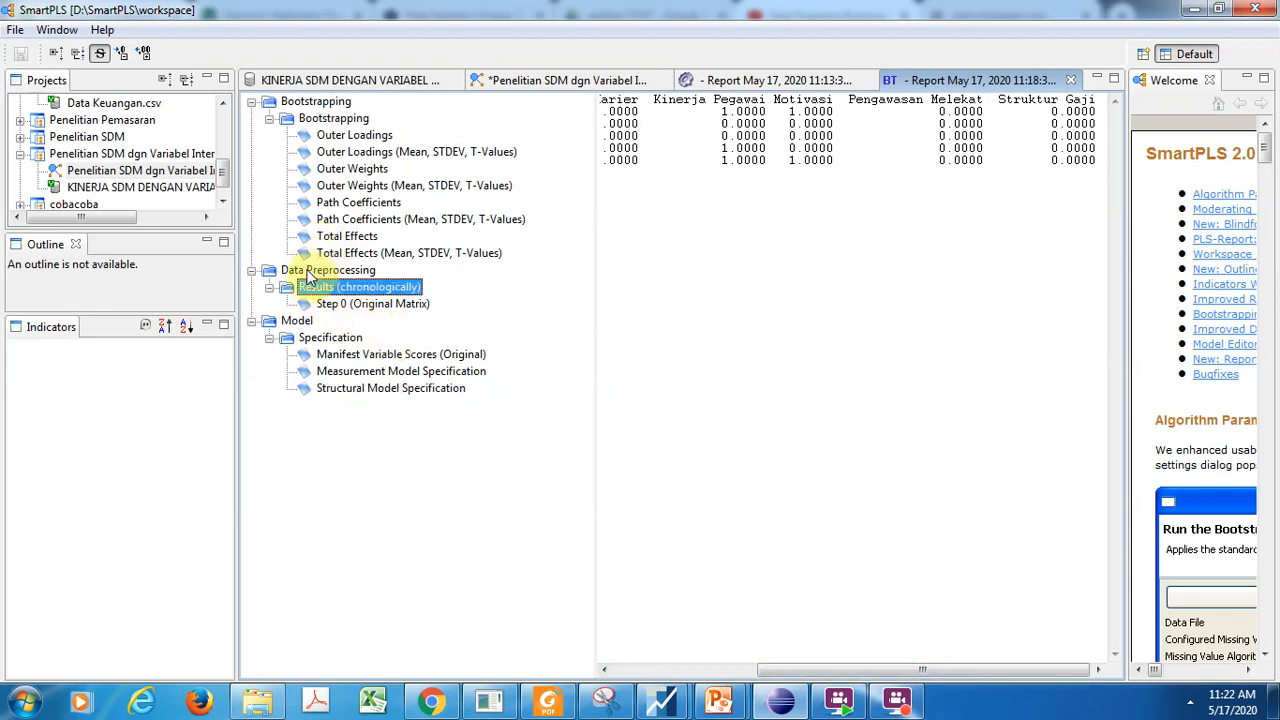
pyautogui.click(310, 272)
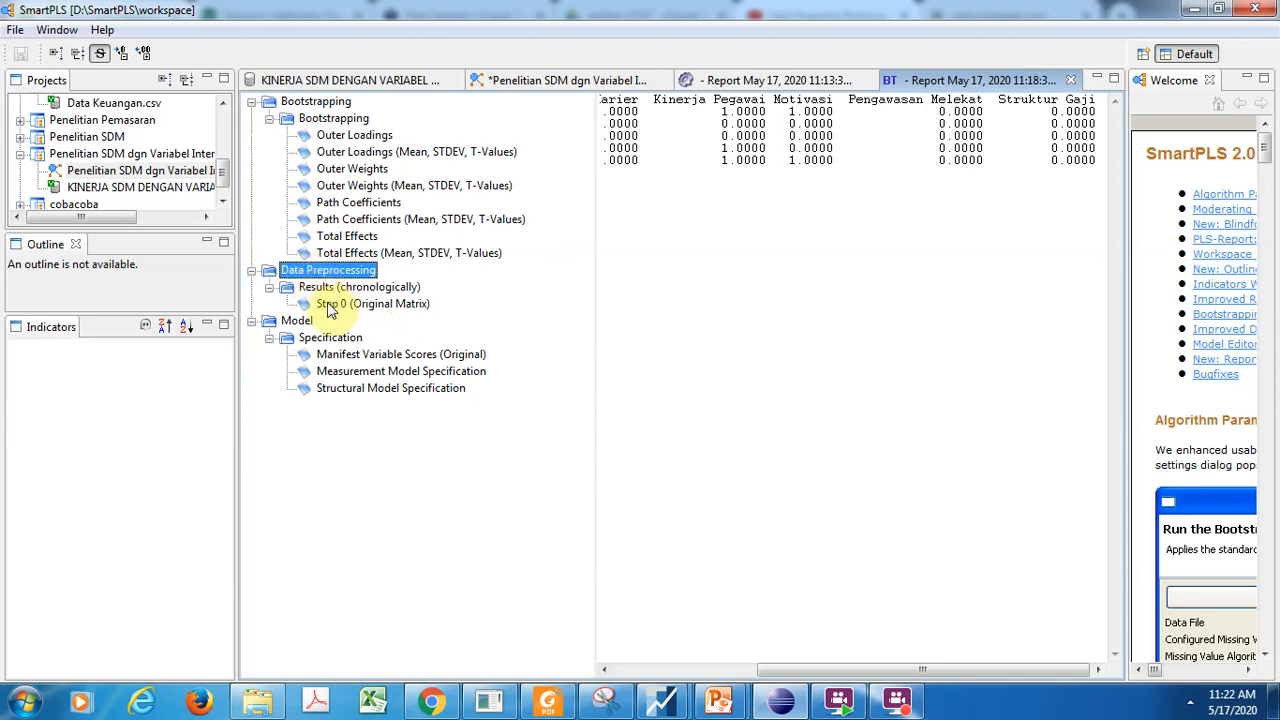
pyautogui.click(316, 290)
pyautogui.click(328, 305)
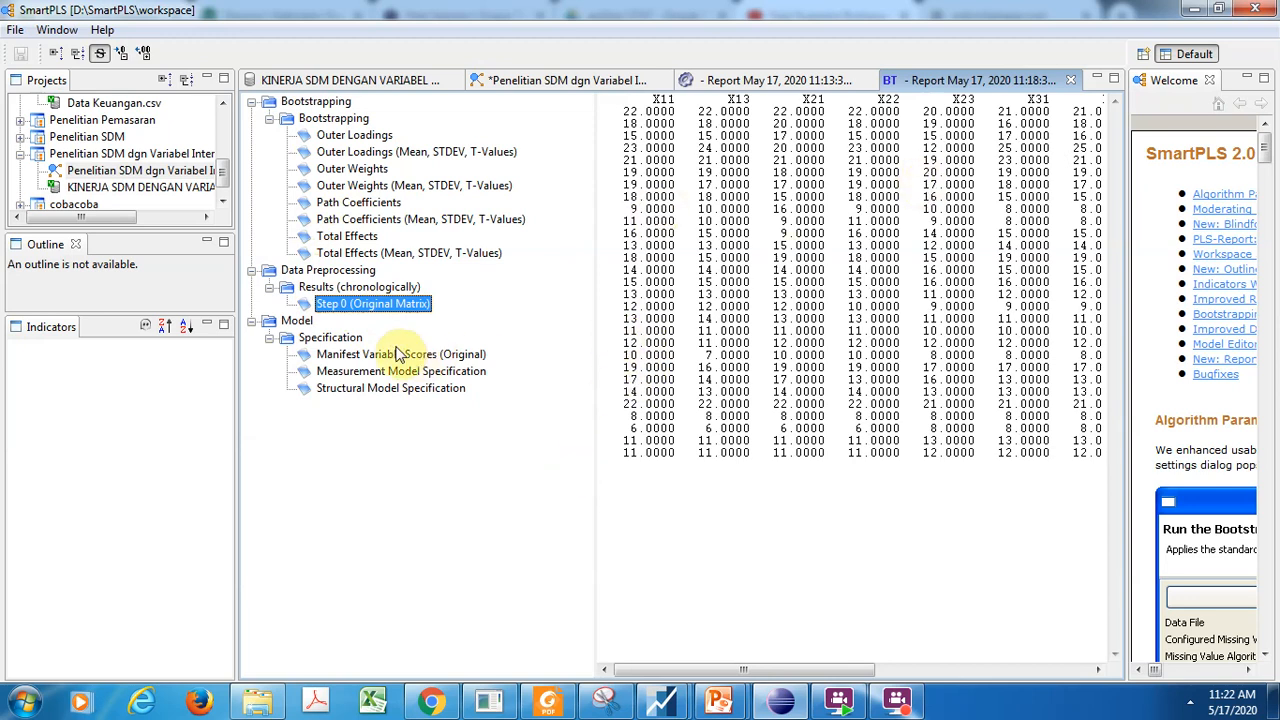
pyautogui.click(333, 356)
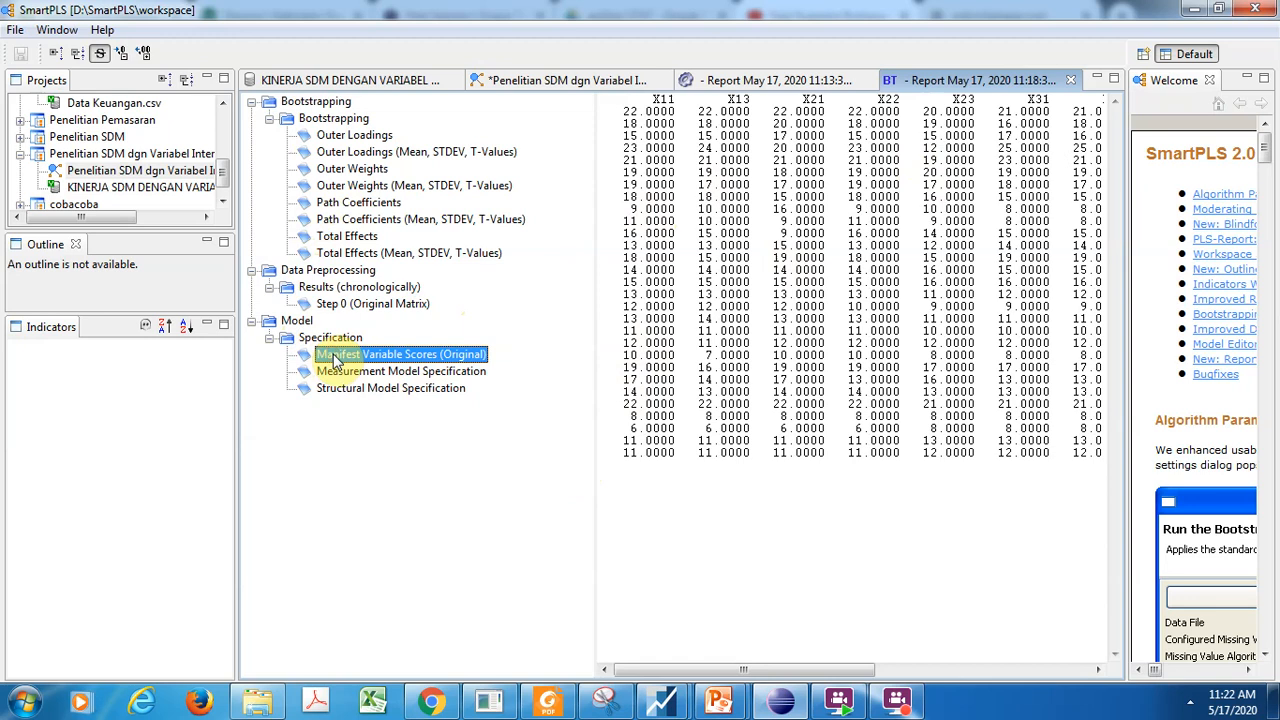
pyautogui.click(328, 373)
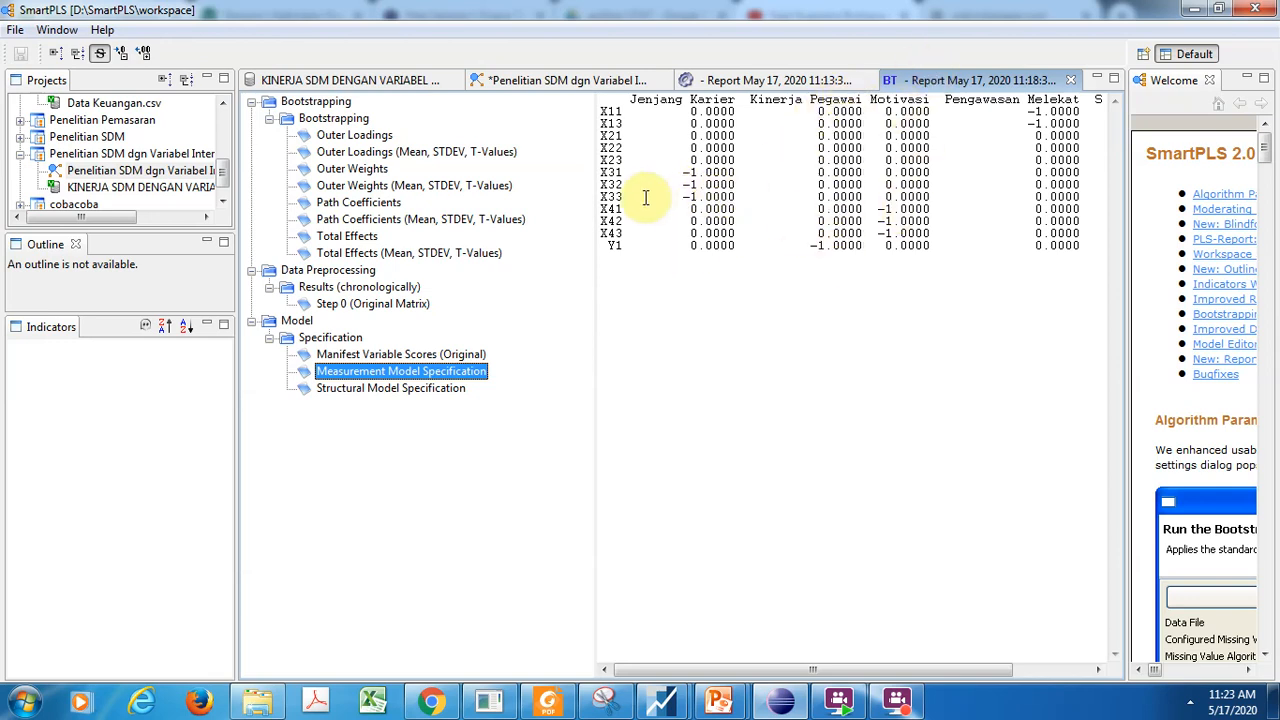
# - Return to the bootstrapped outer loadings and view their mean, standard deviation and T-values
pyautogui.click(329, 138)
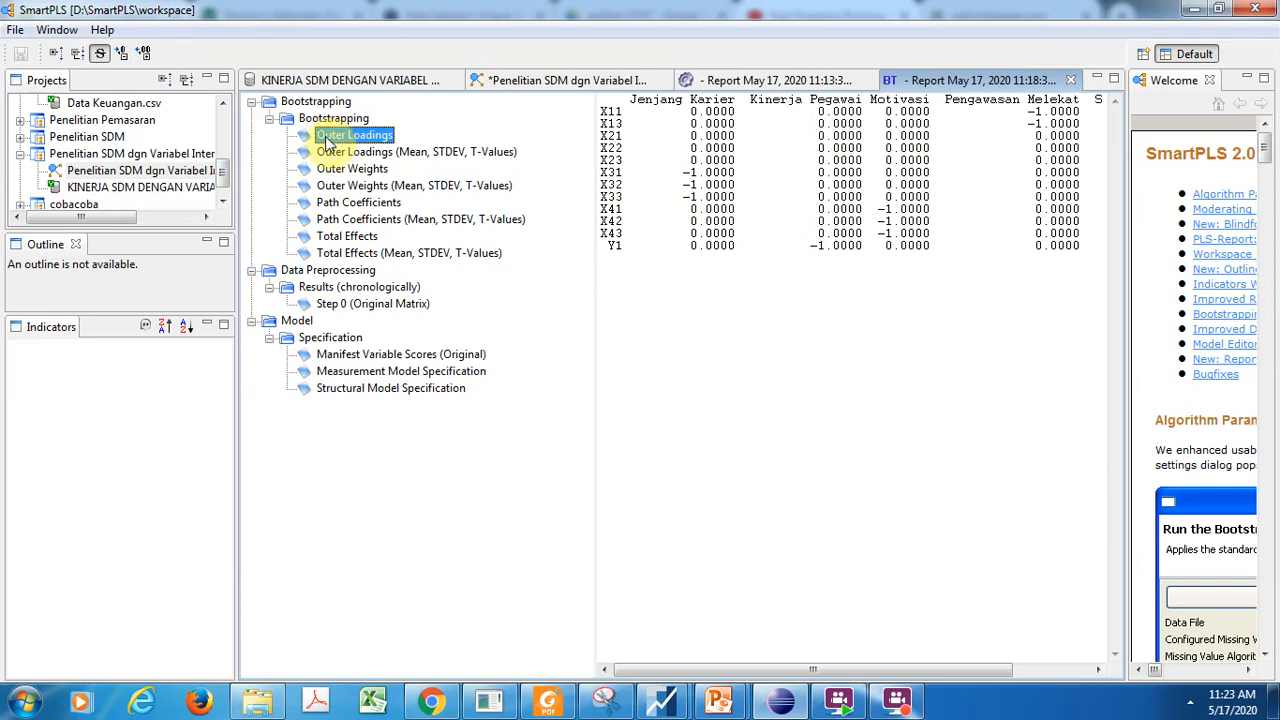
pyautogui.click(333, 153)
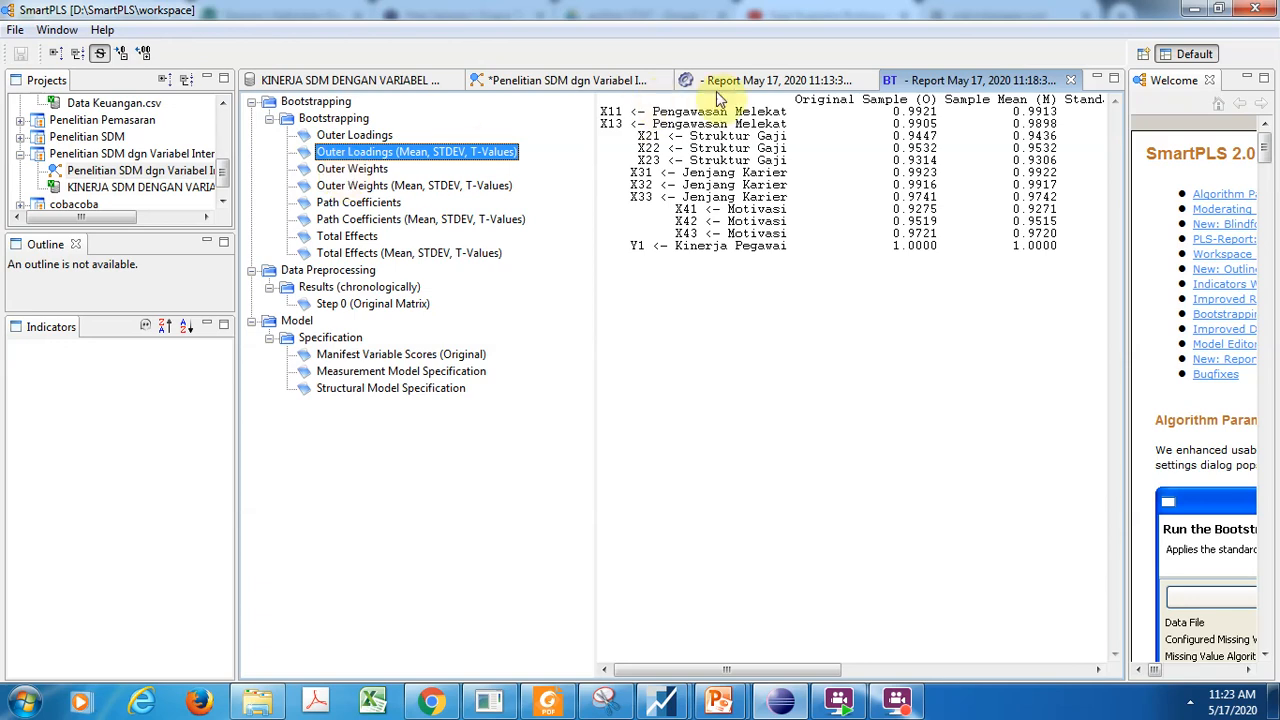
# - Undo the removal of indicator X12 in the path model and draw a path from Motivasi to Kinerja Pegawai
pyautogui.click(614, 80)
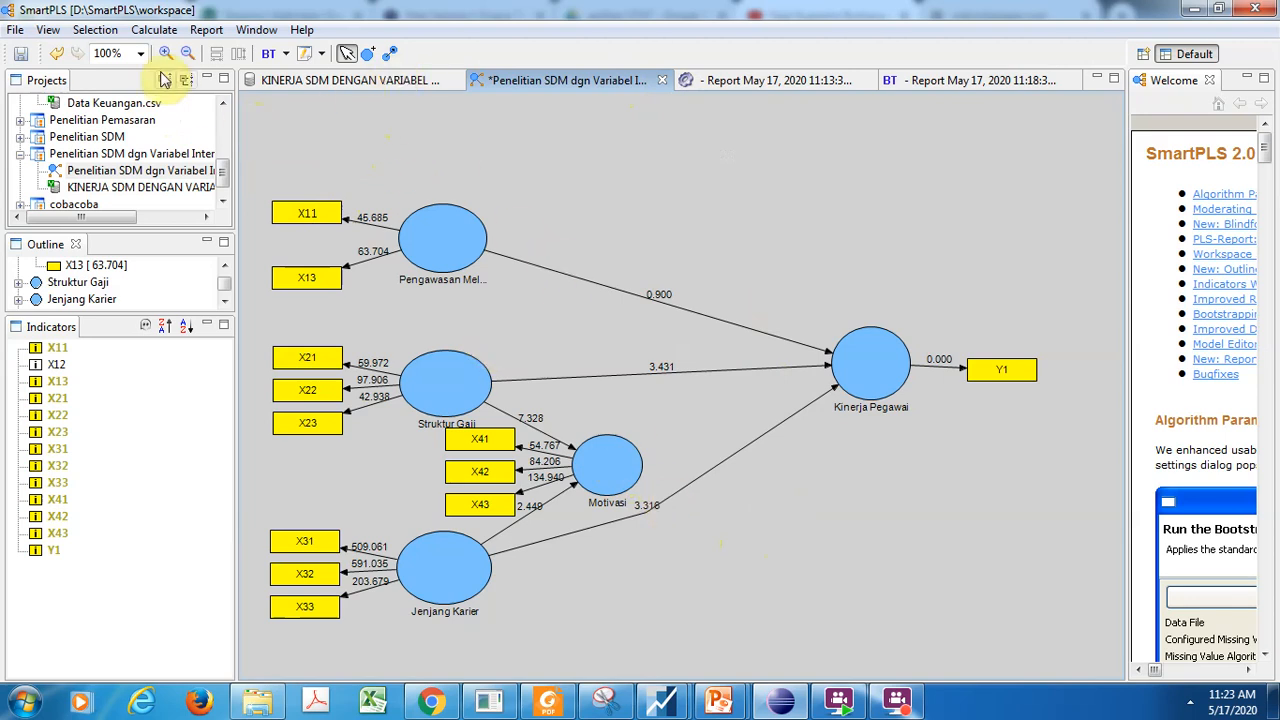
pyautogui.click(56, 53)
pyautogui.click(390, 53)
pyautogui.click(607, 482)
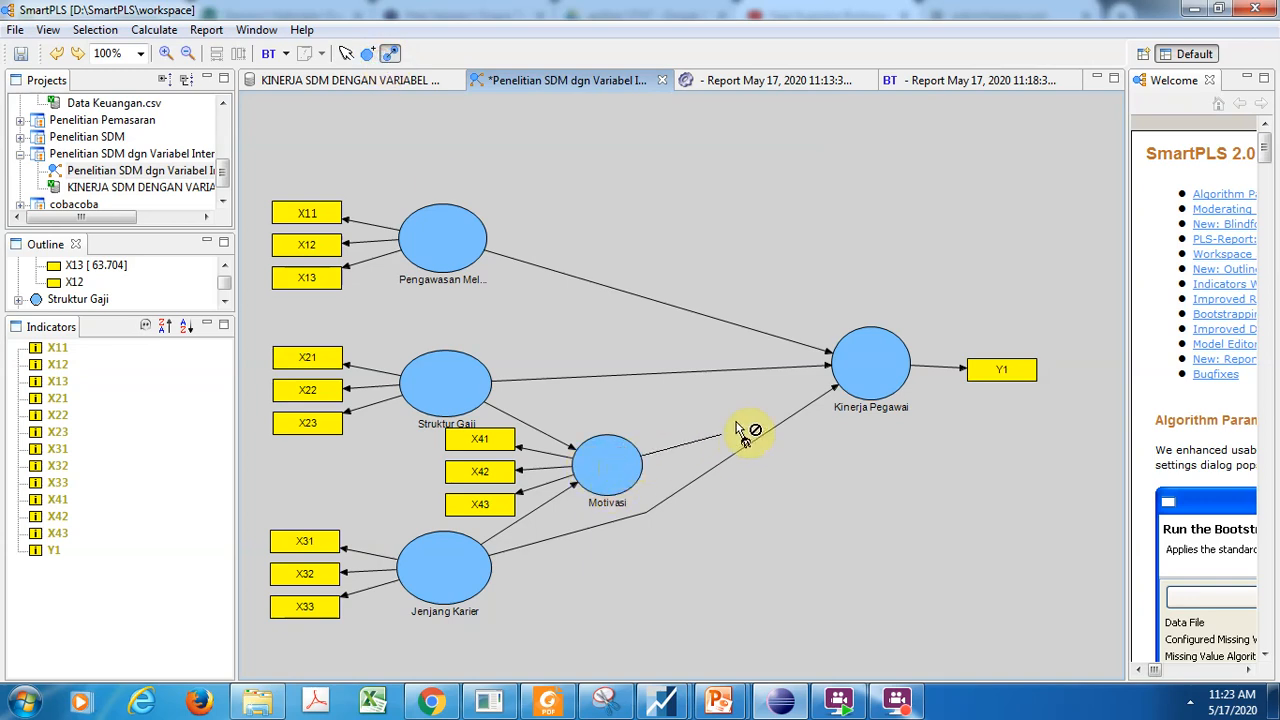
pyautogui.click(840, 392)
pyautogui.click(835, 378)
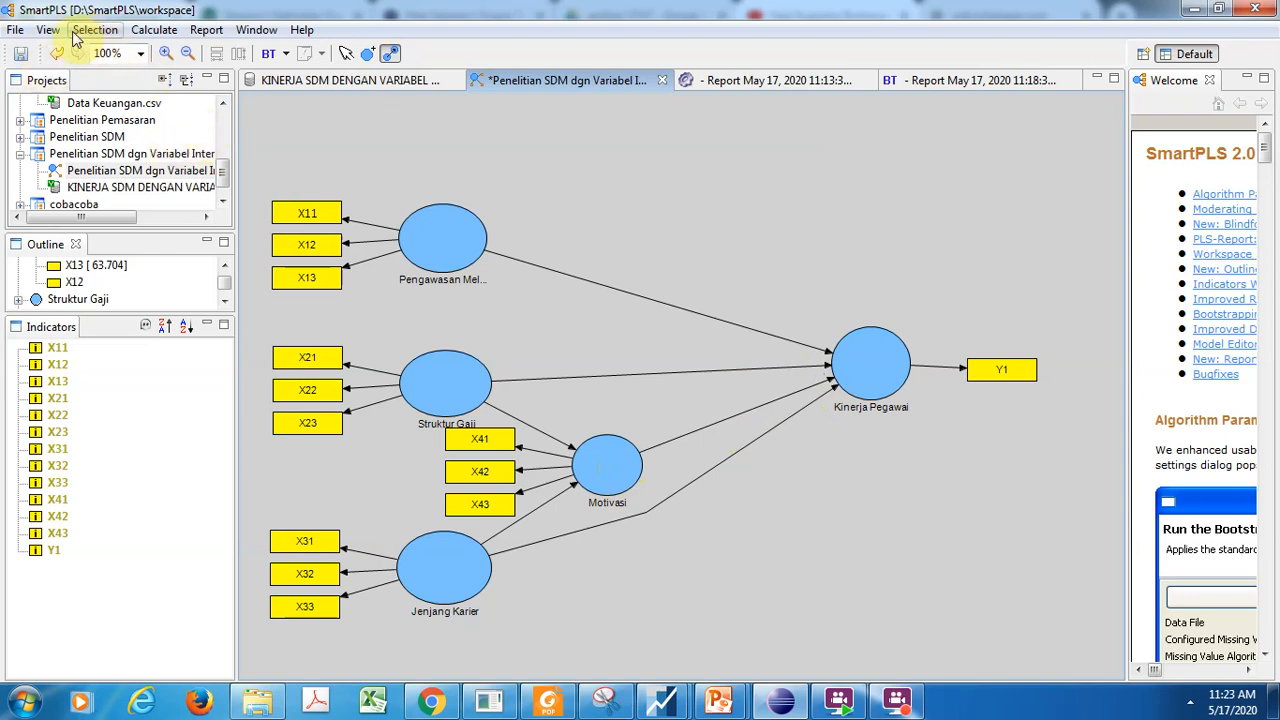
# - Run the PLS Algorithm on the model with the Path Weighting Scheme and 300 maximum iterations, and open its default report
pyautogui.click(143, 30)
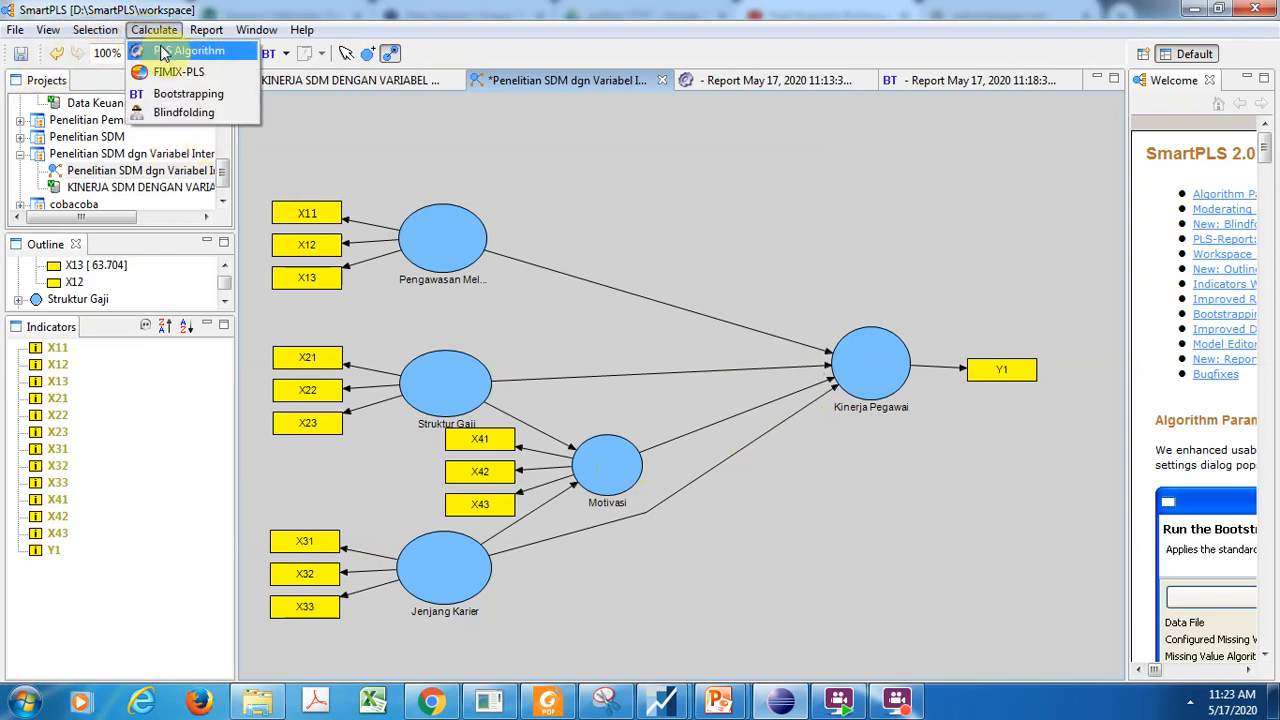
pyautogui.click(162, 52)
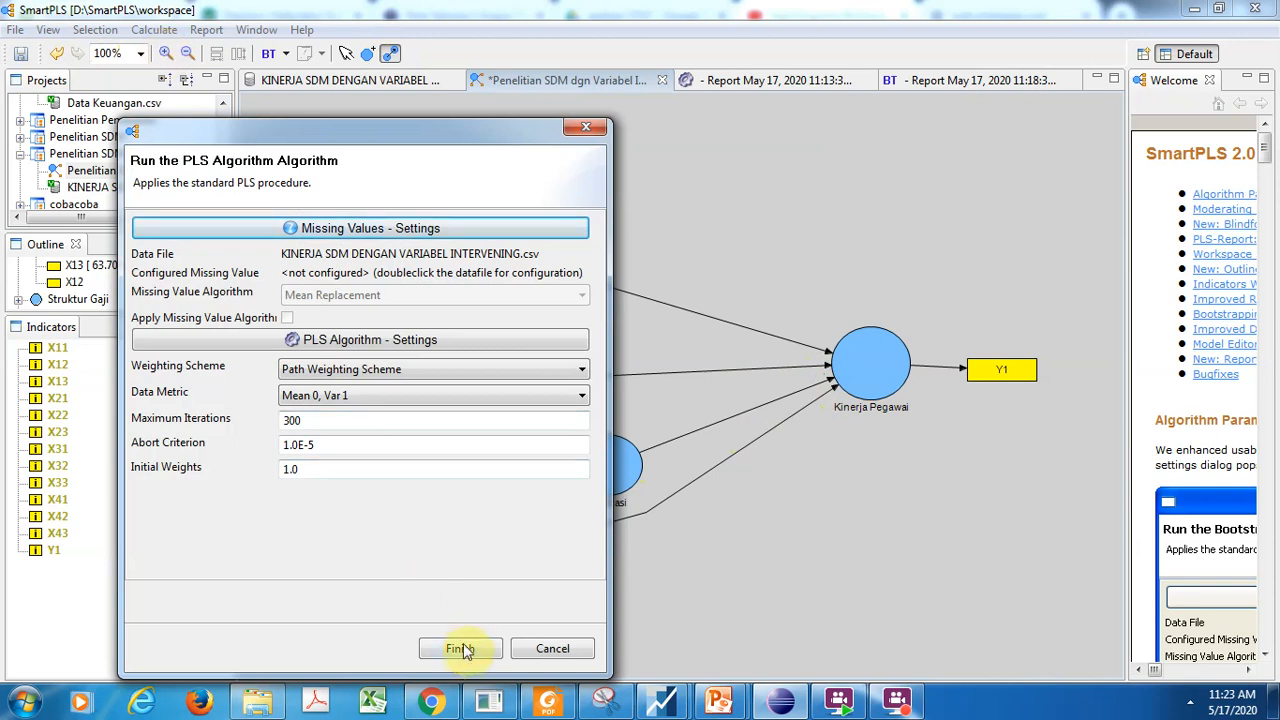
pyautogui.click(462, 648)
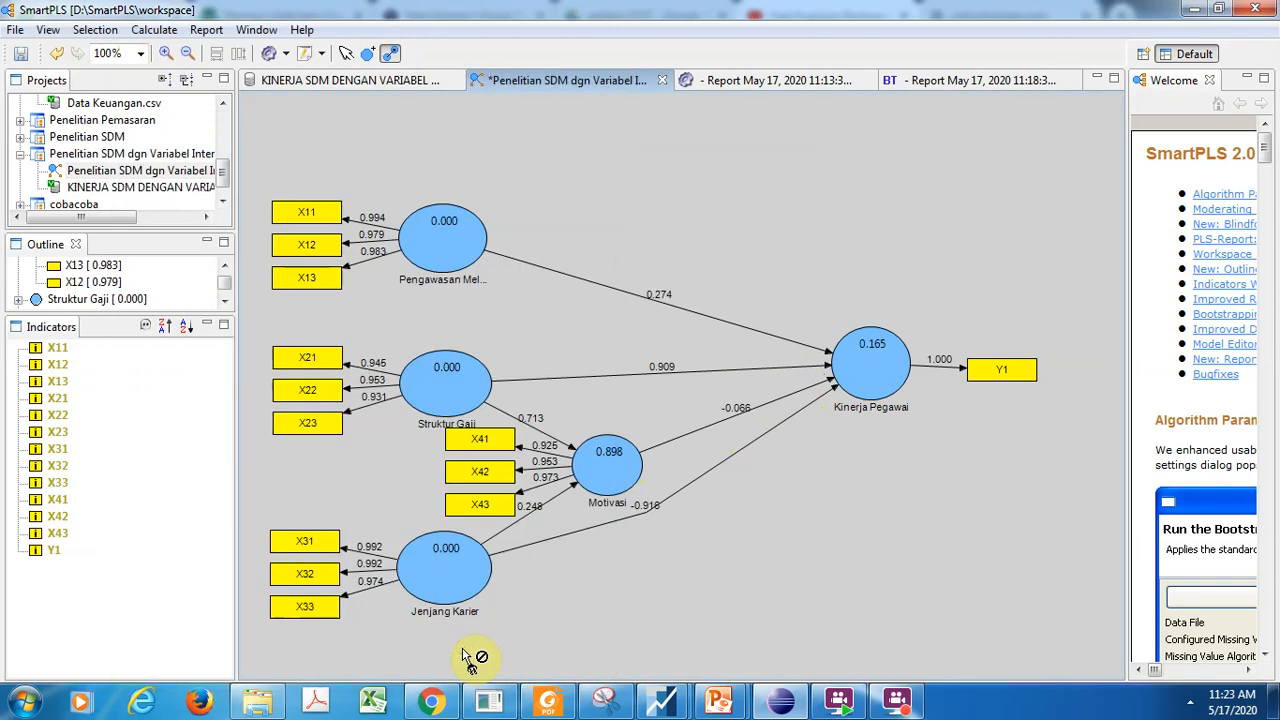
pyautogui.click(205, 31)
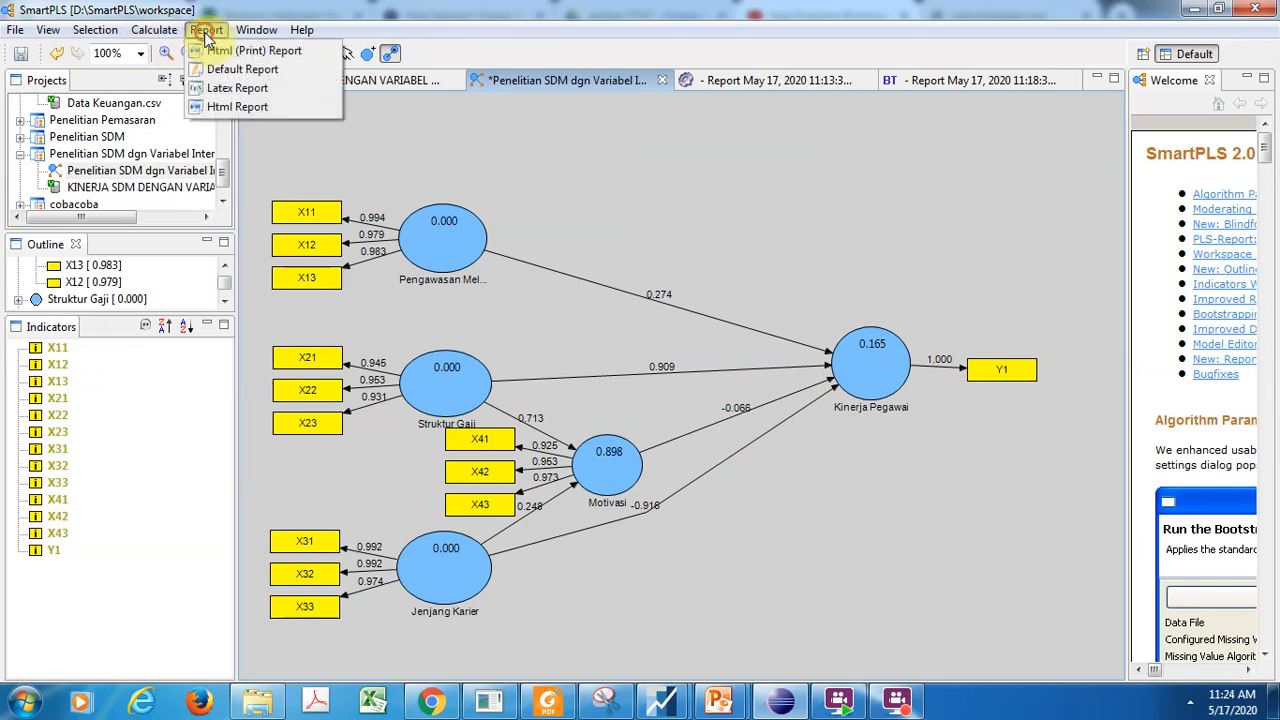
pyautogui.click(229, 68)
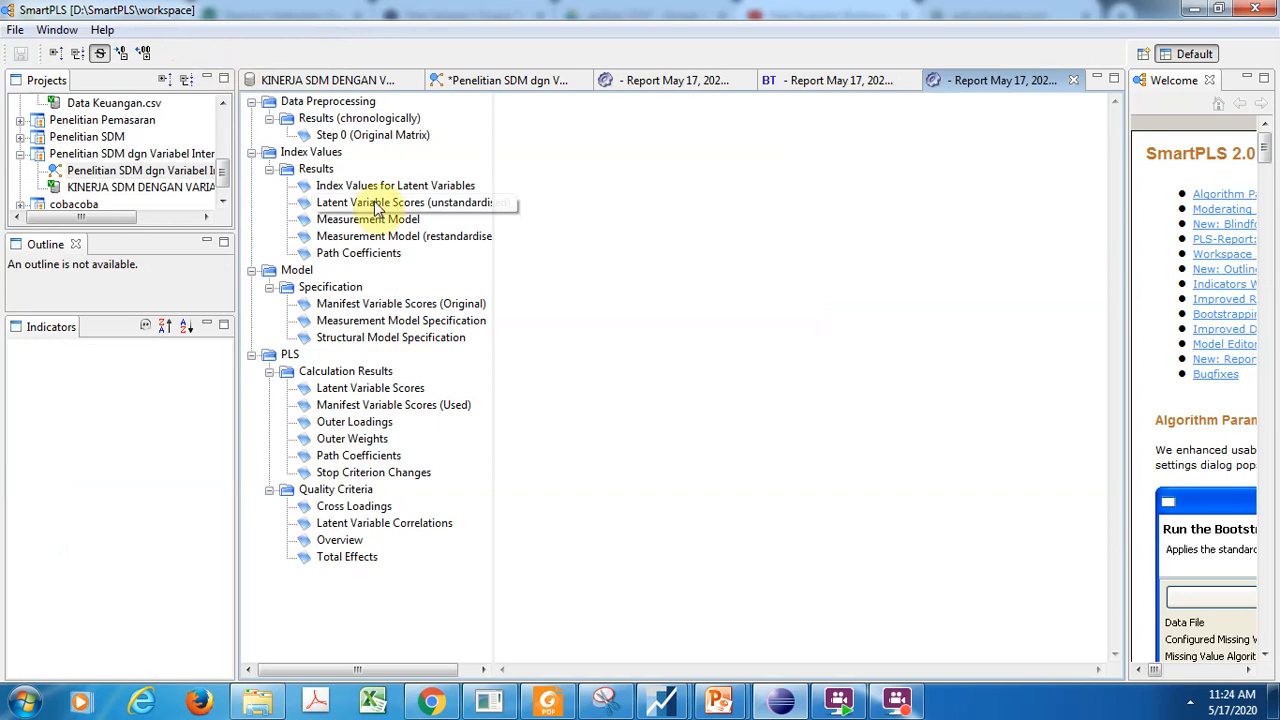
# - Review the quality Overview, both Path Coefficients tables, the outer loadings and the outer weights in the new PLS report
pyautogui.click(336, 540)
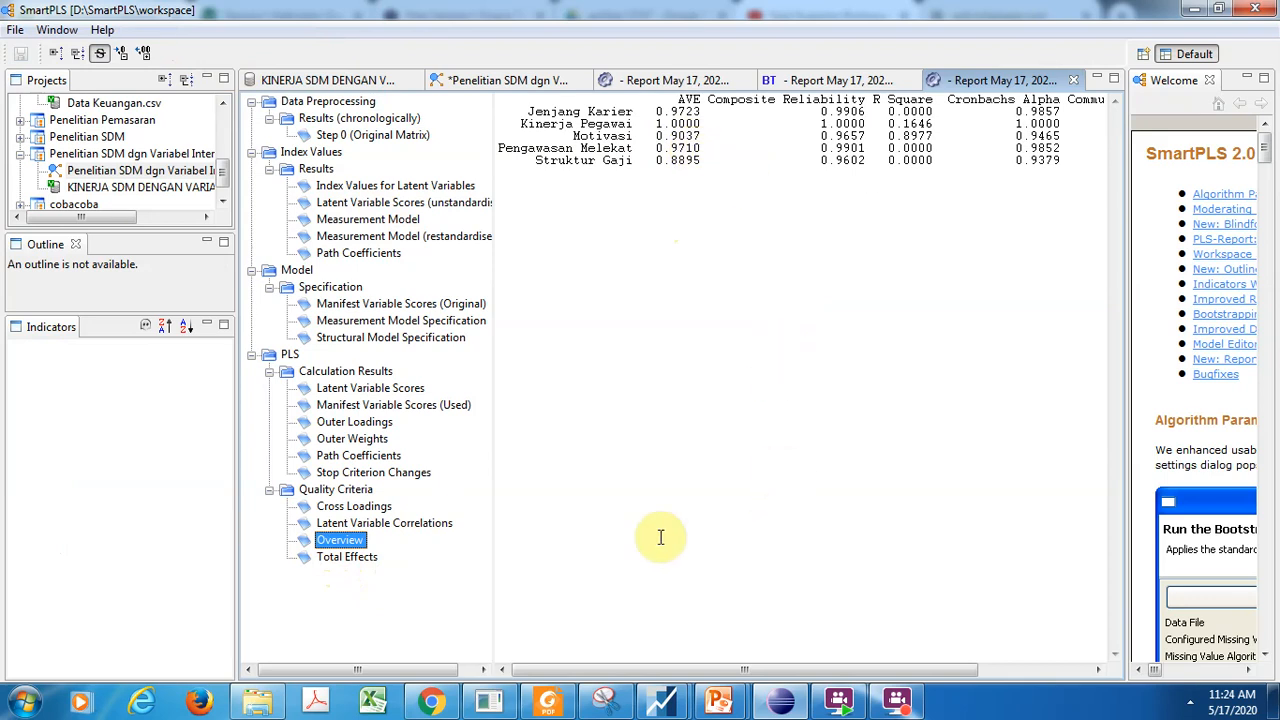
pyautogui.click(347, 458)
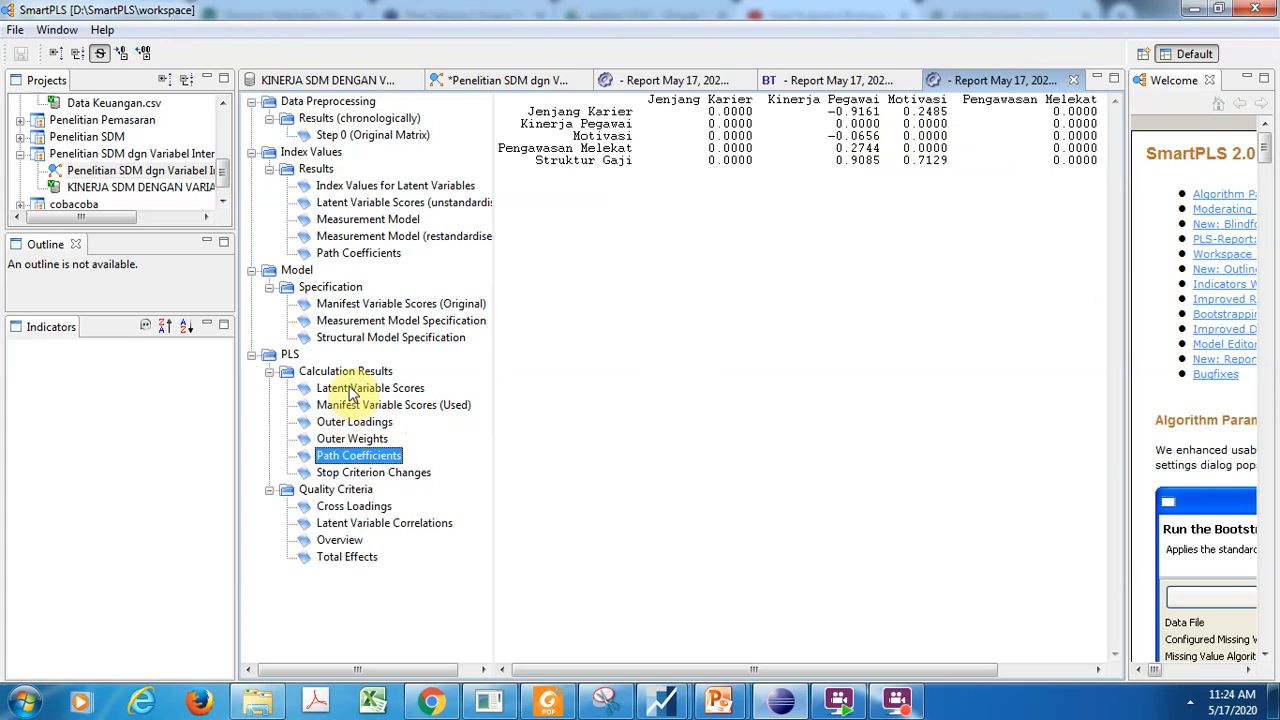
pyautogui.click(342, 254)
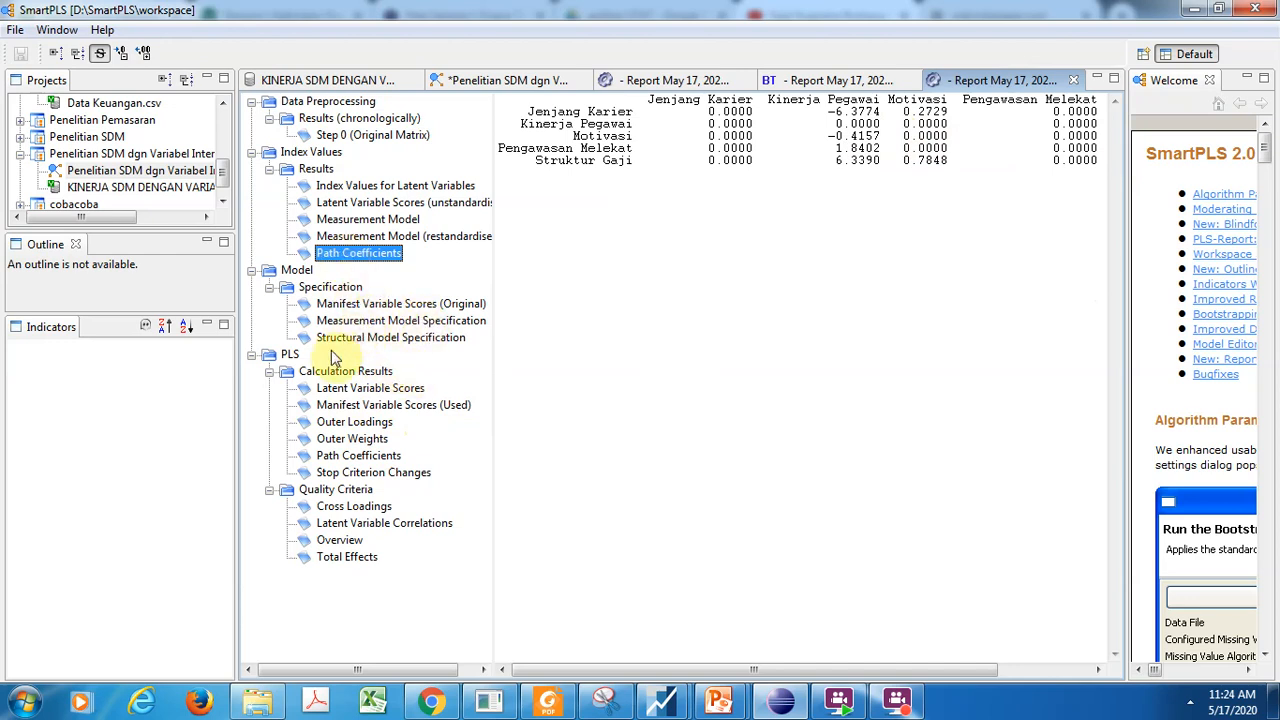
pyautogui.click(338, 425)
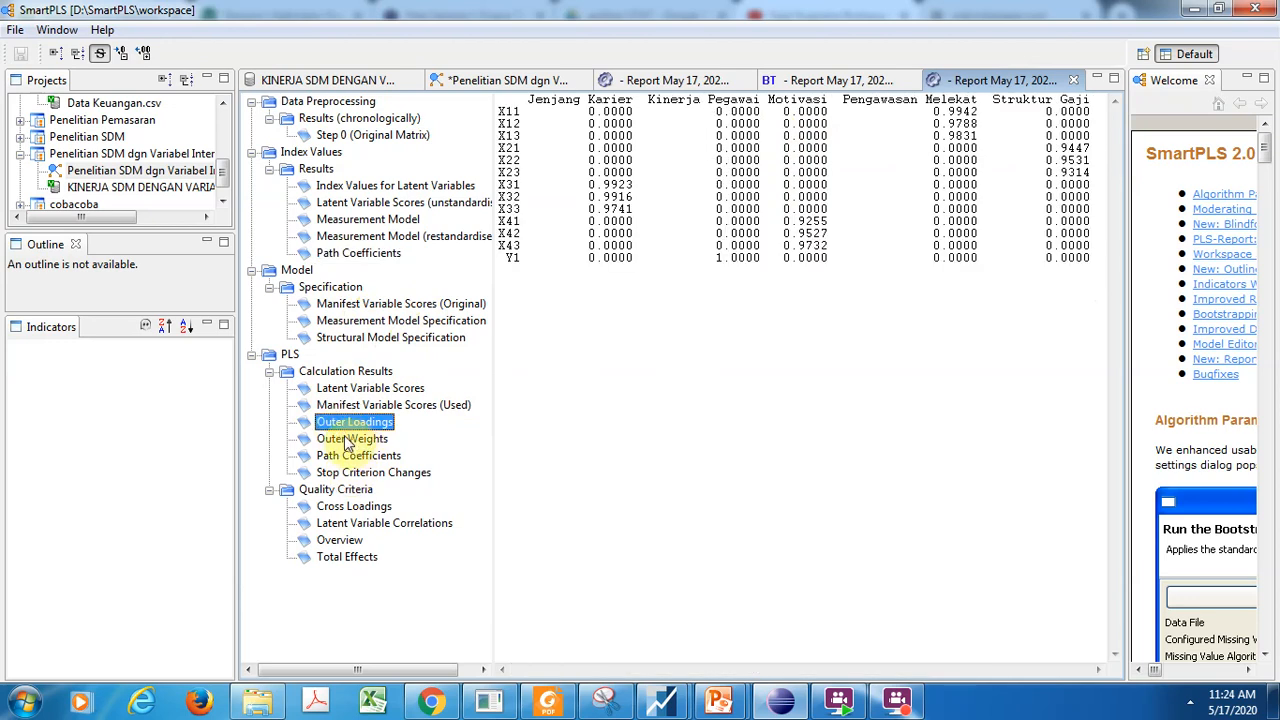
pyautogui.click(340, 440)
pyautogui.click(348, 457)
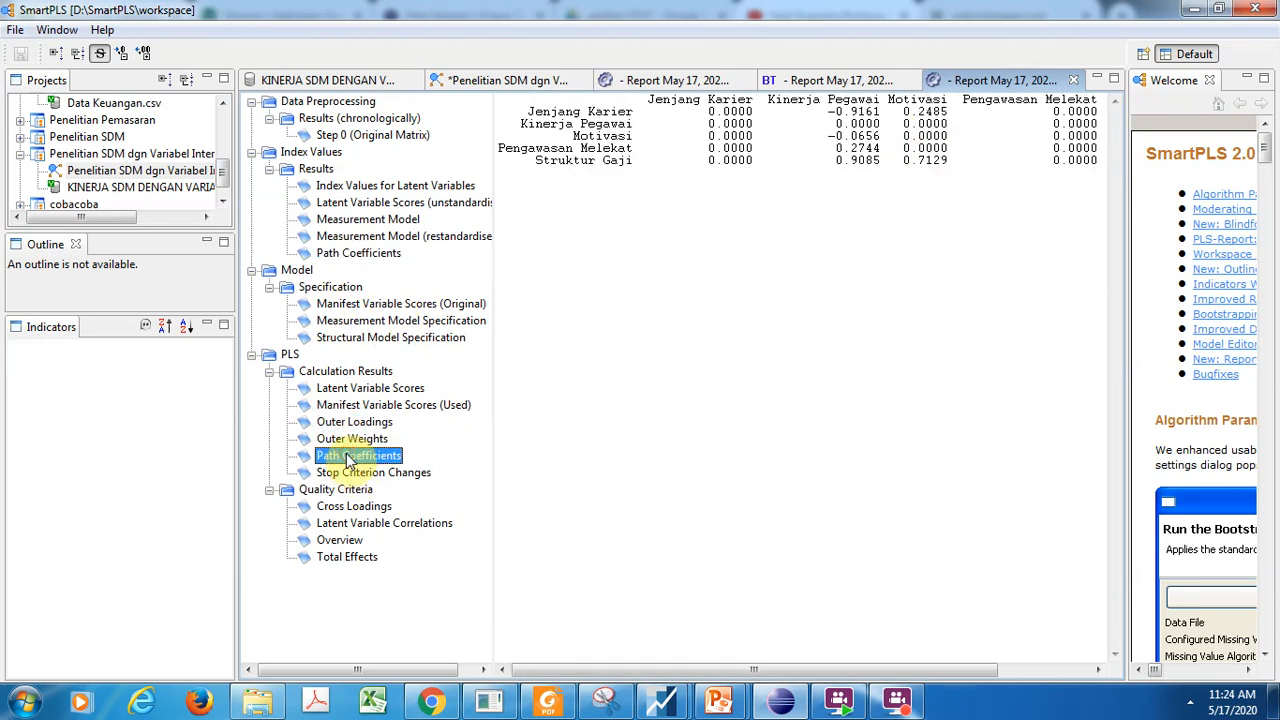
# - Examine the latent variable correlations, the total effects and the index-value path coefficients across their columns
pyautogui.click(348, 526)
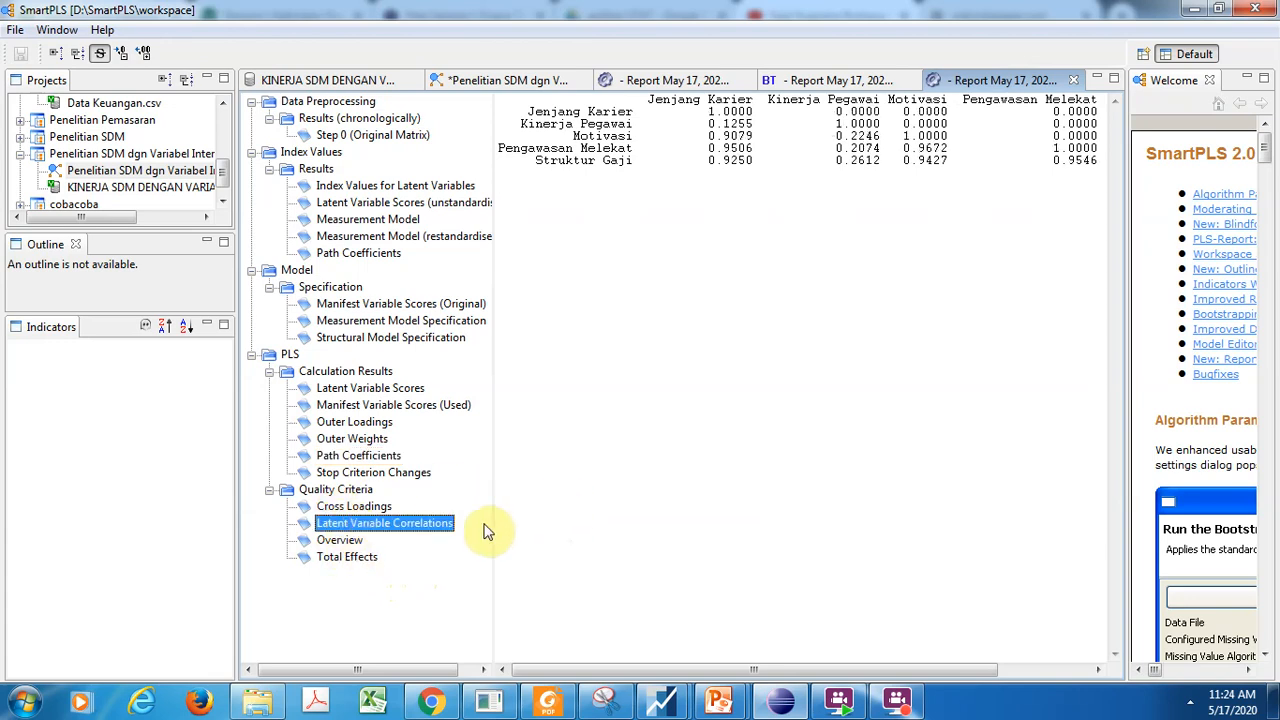
pyautogui.click(1101, 668)
pyautogui.click(1101, 668)
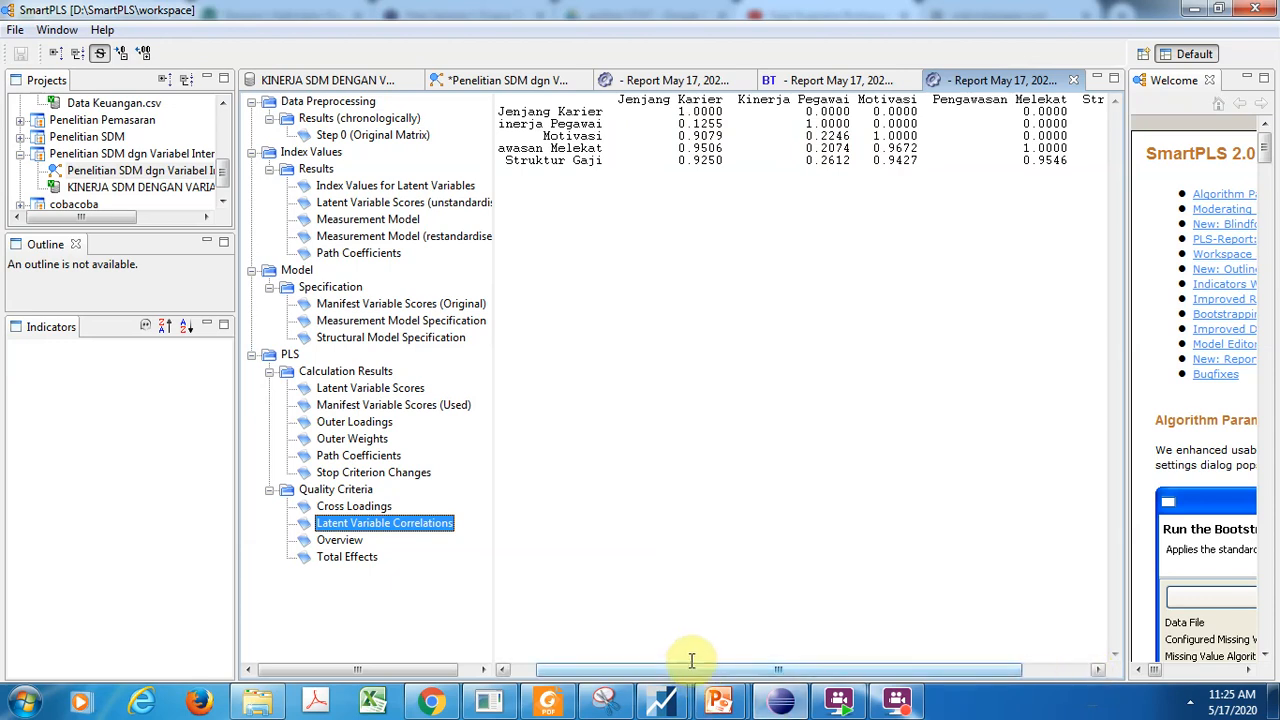
pyautogui.click(347, 558)
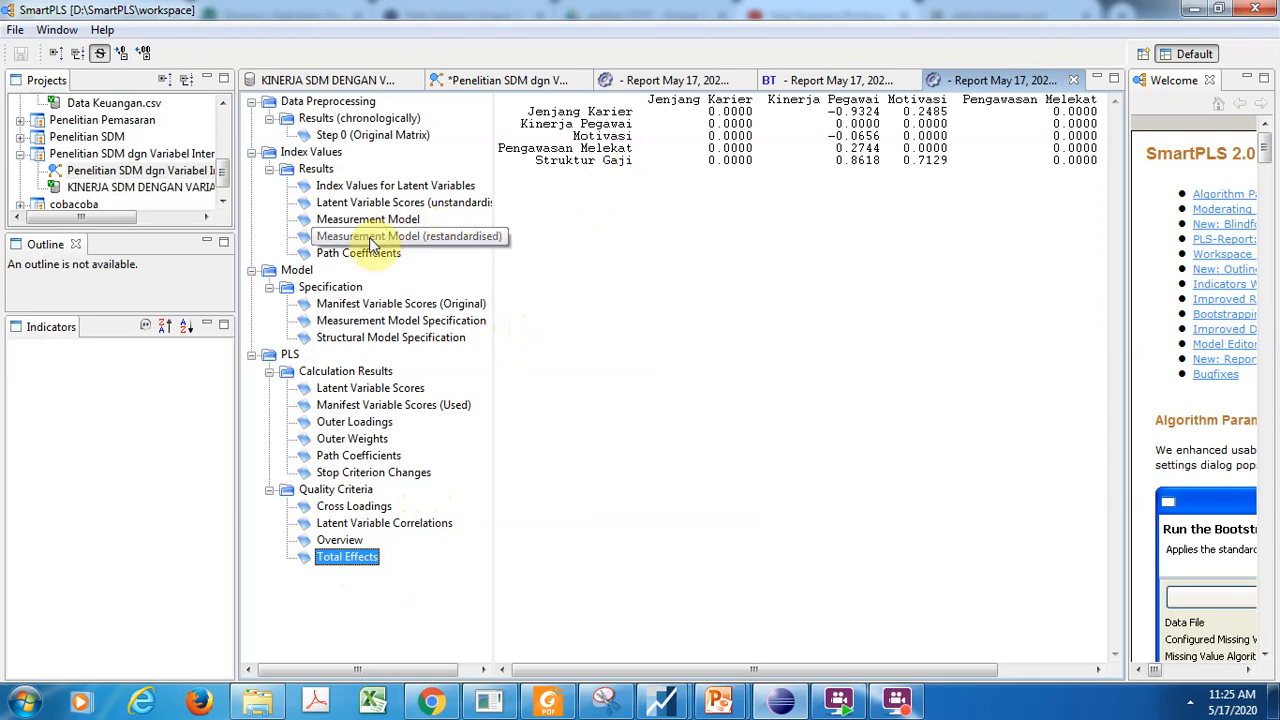
pyautogui.click(355, 256)
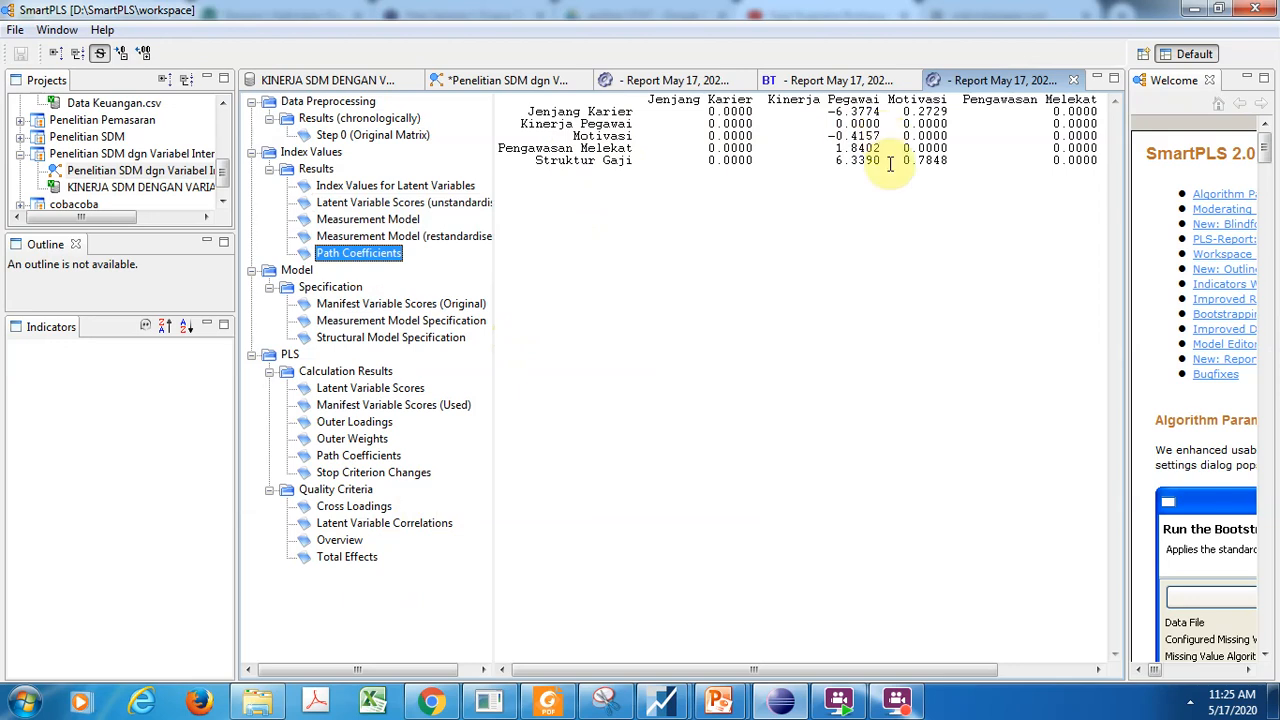
pyautogui.click(1067, 672)
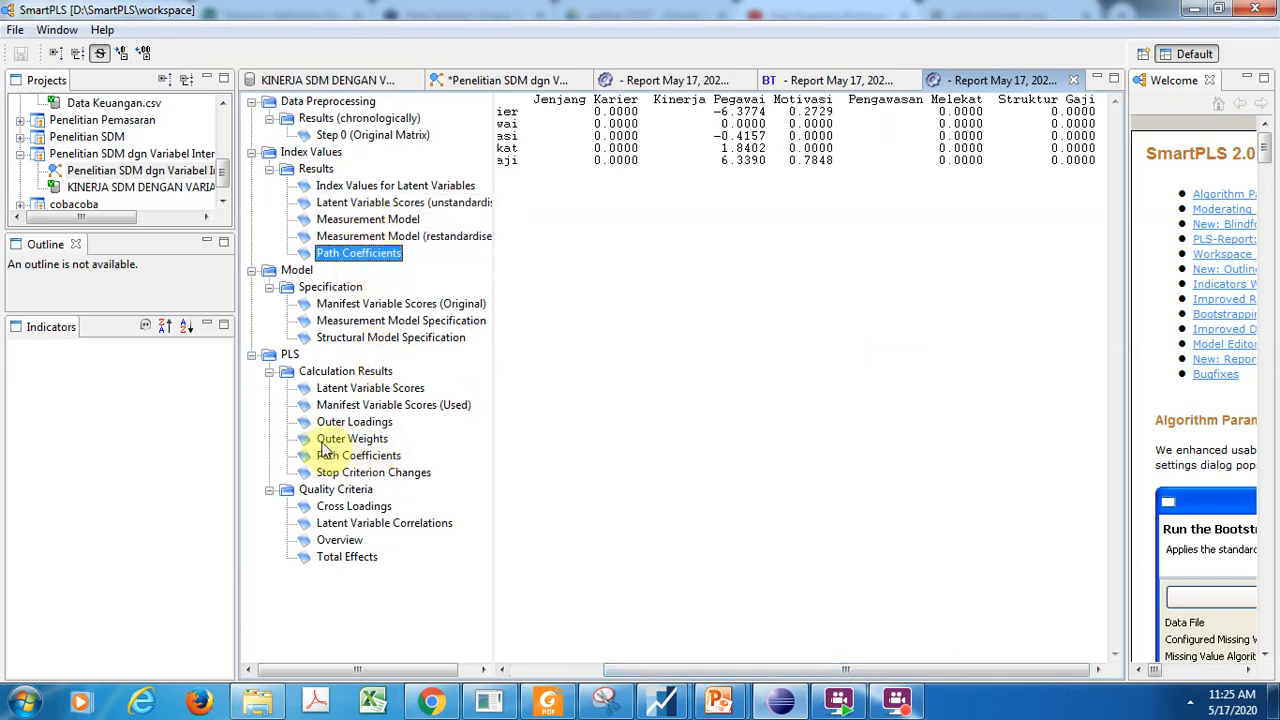
# - Check the total effects under Quality Criteria again and read the Overview table from AVE through Redundancy
pyautogui.click(357, 490)
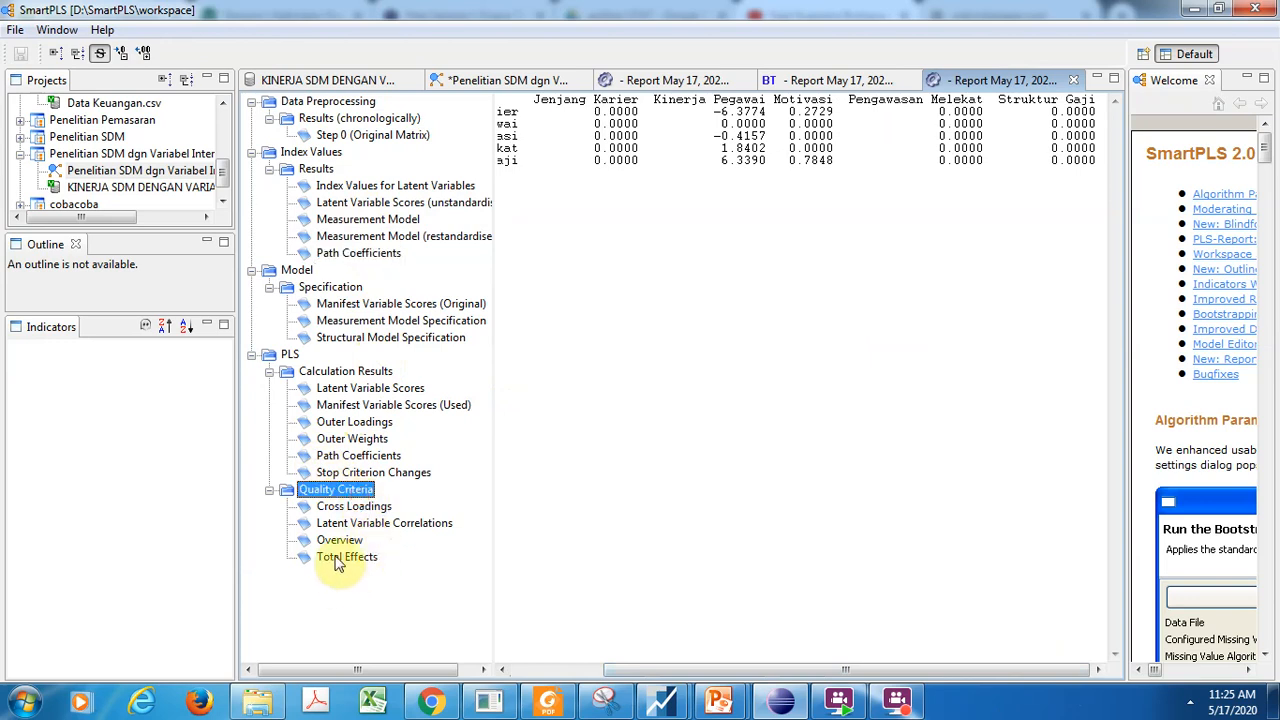
pyautogui.click(340, 559)
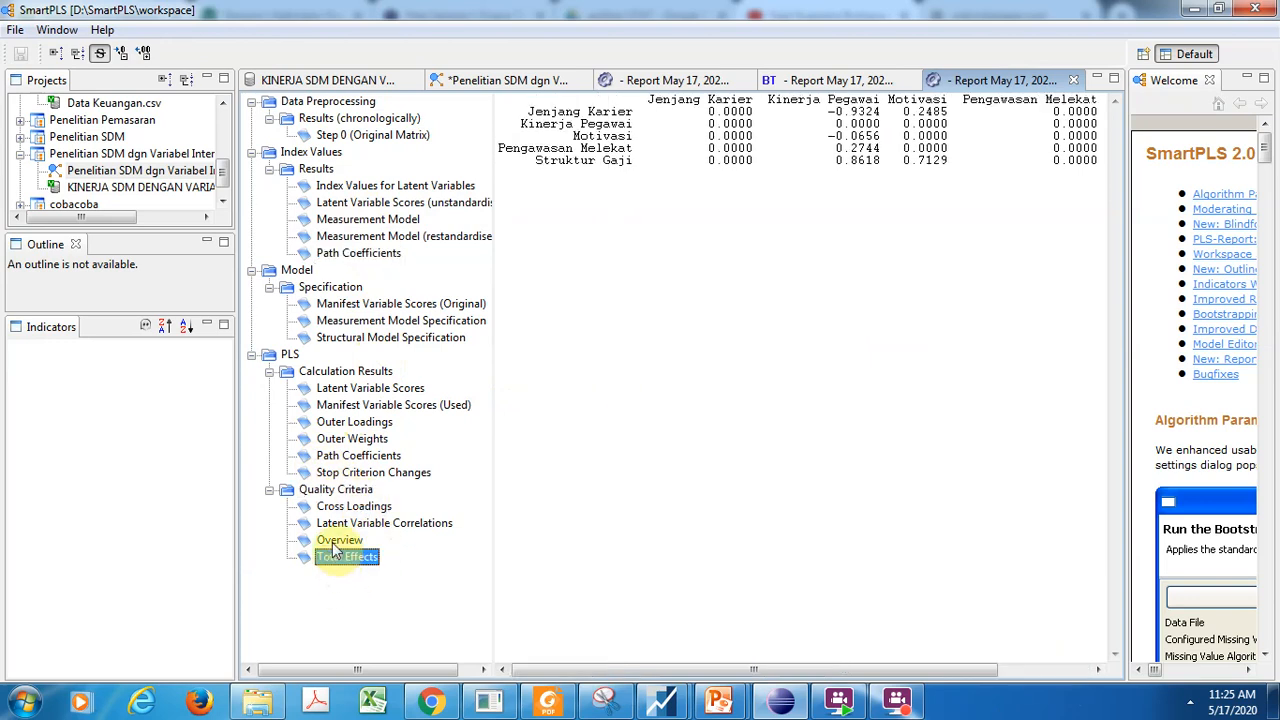
pyautogui.click(337, 541)
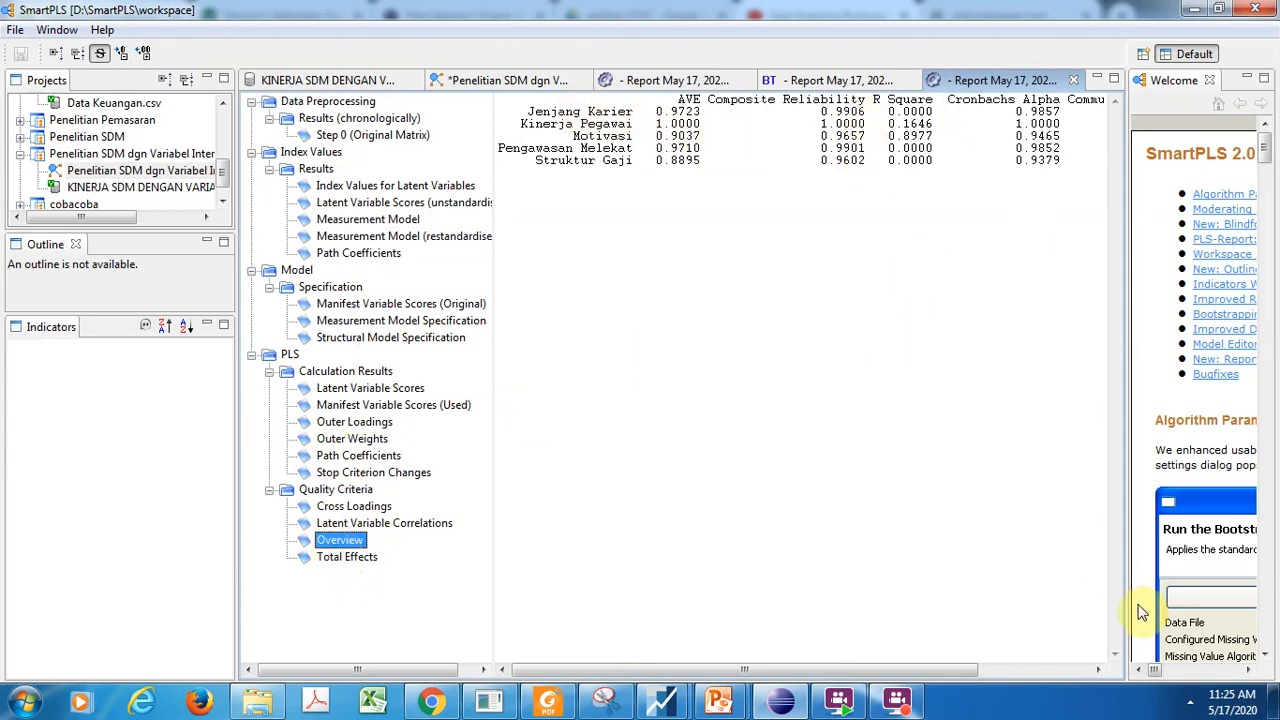
pyautogui.click(1082, 670)
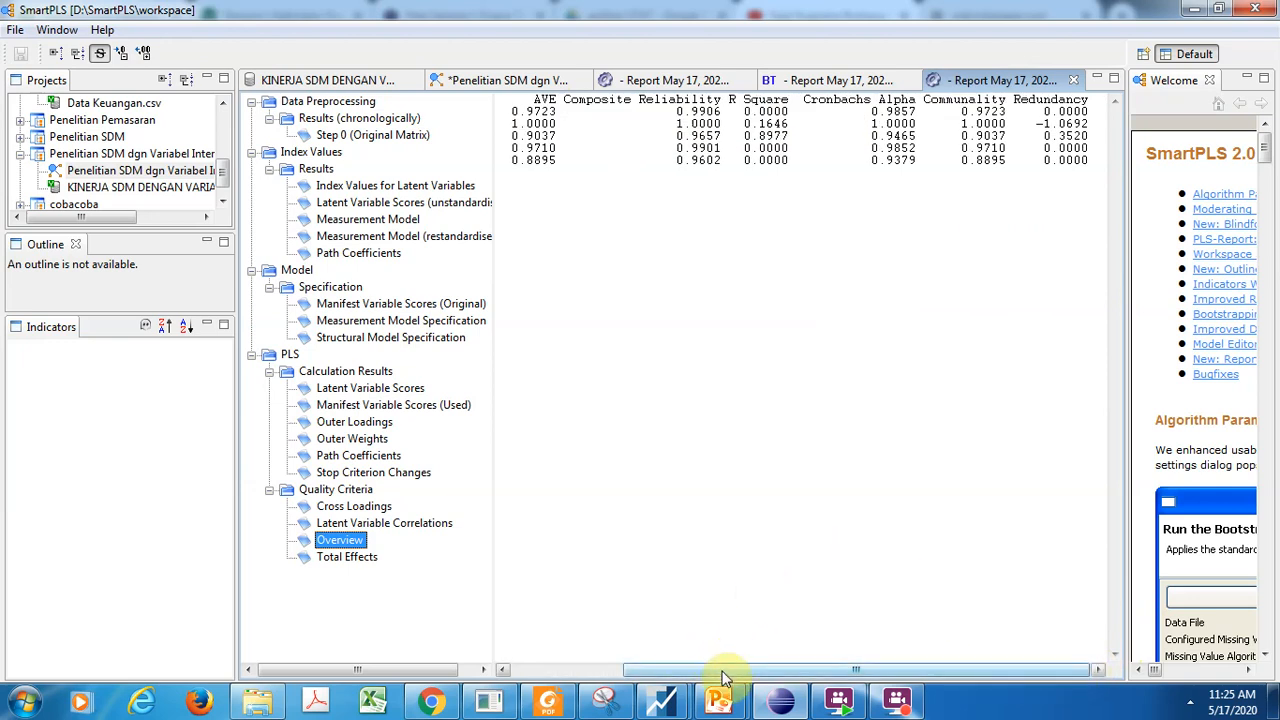
pyautogui.moveTo(727, 675); pyautogui.dragTo(616, 672)
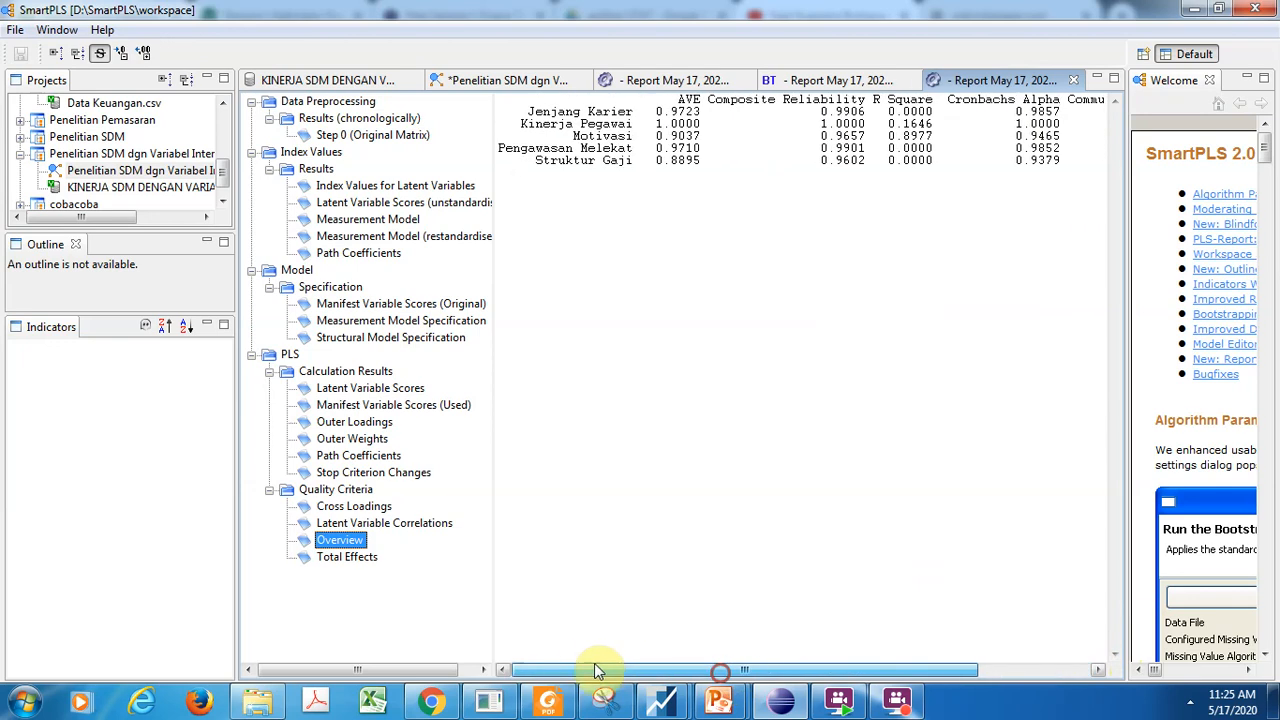
# - Compare the cross loadings, latent variable correlations, outer loadings and outer weights, and return to the total effects
pyautogui.click(325, 508)
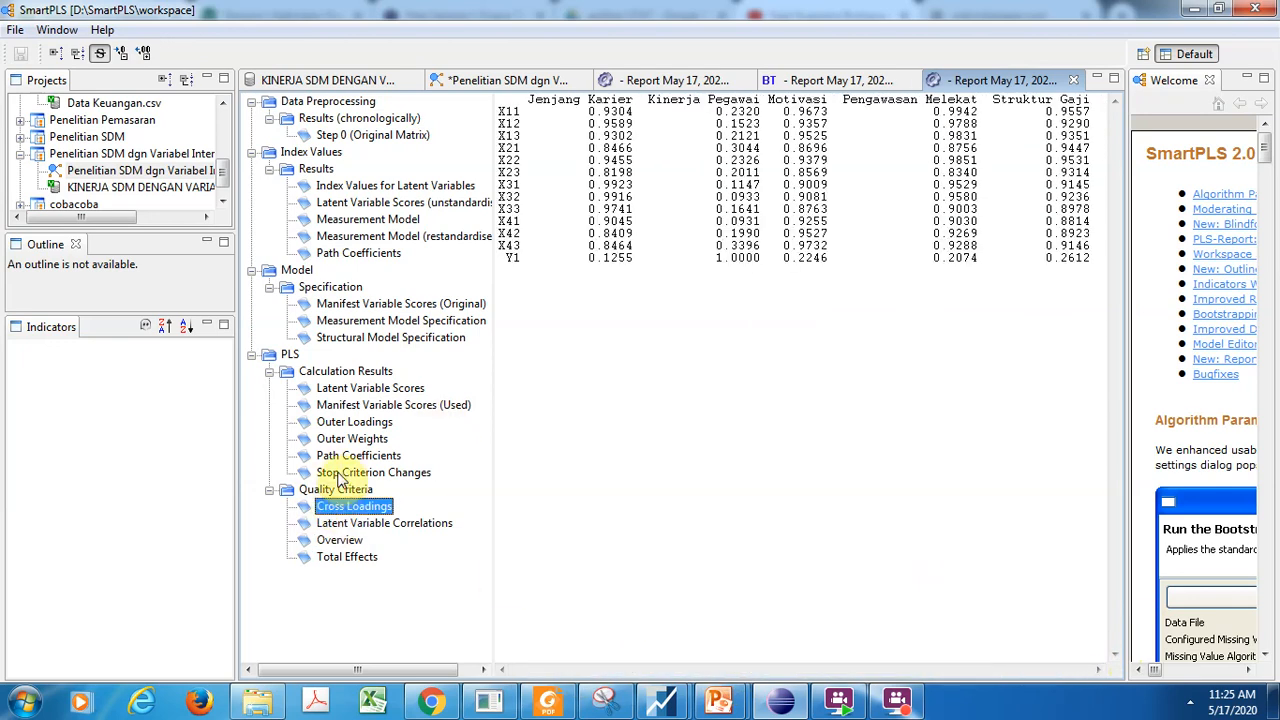
pyautogui.click(343, 526)
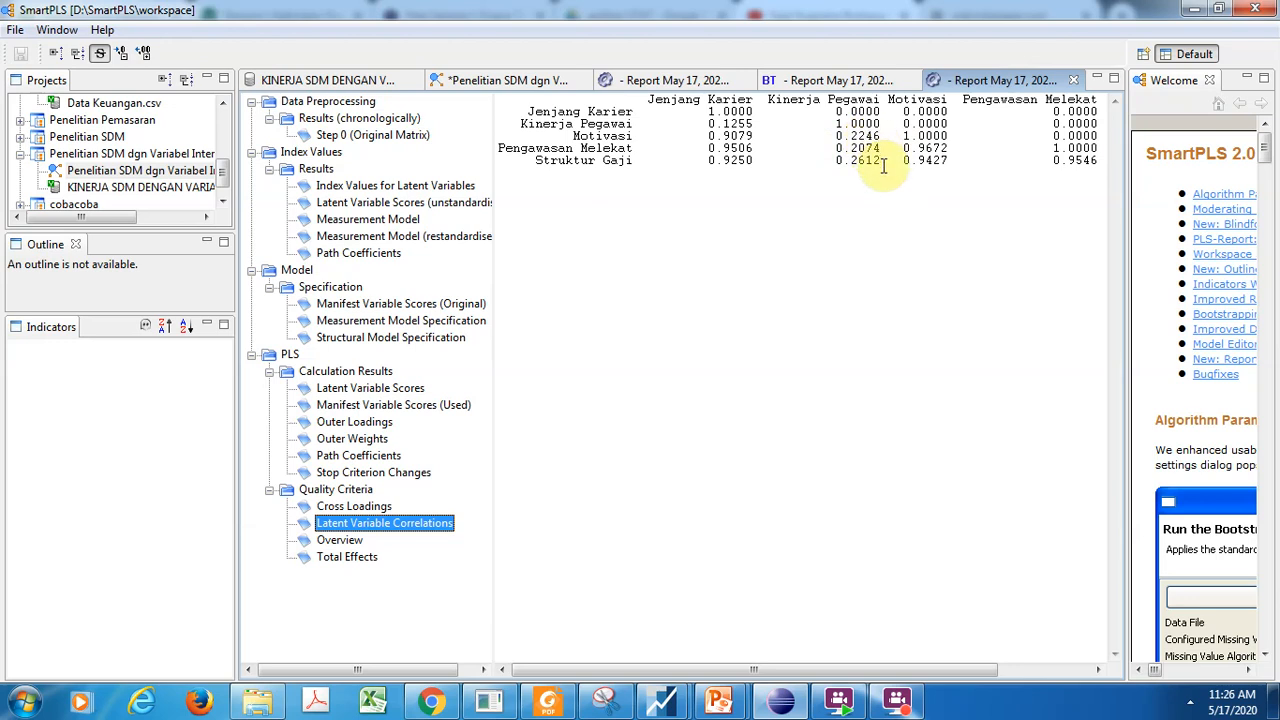
pyautogui.click(337, 422)
pyautogui.click(349, 440)
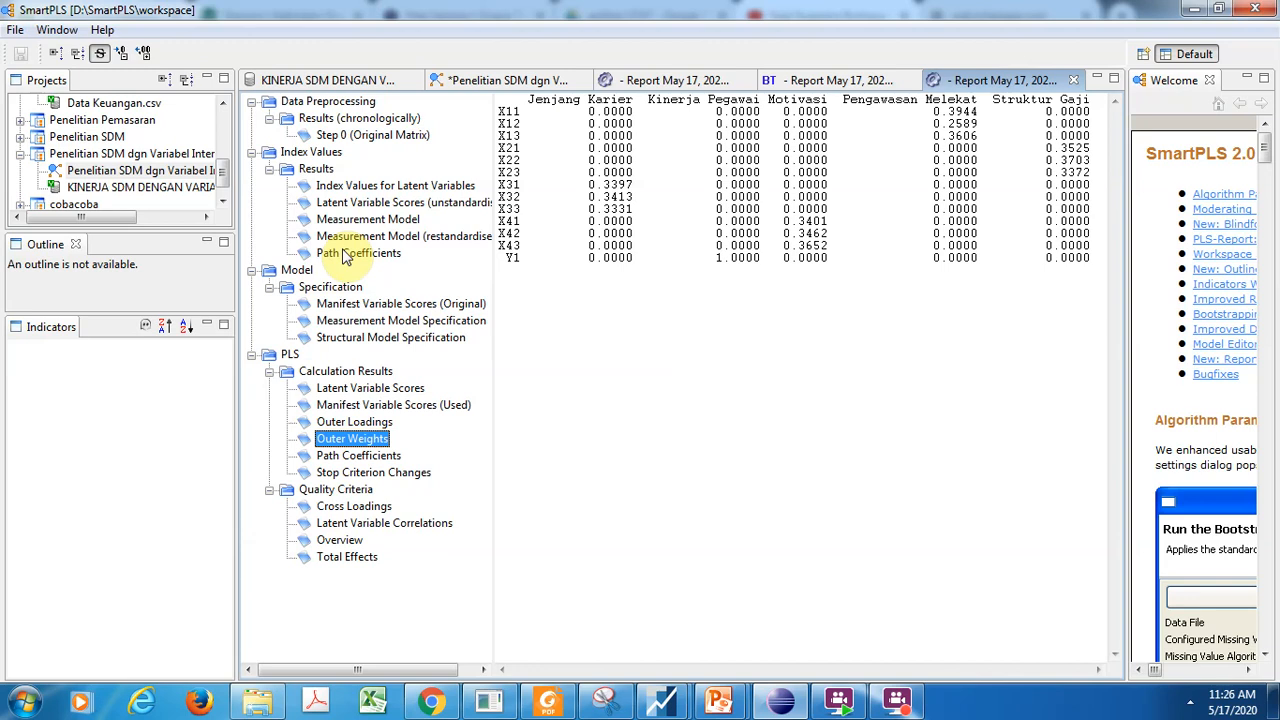
pyautogui.click(346, 560)
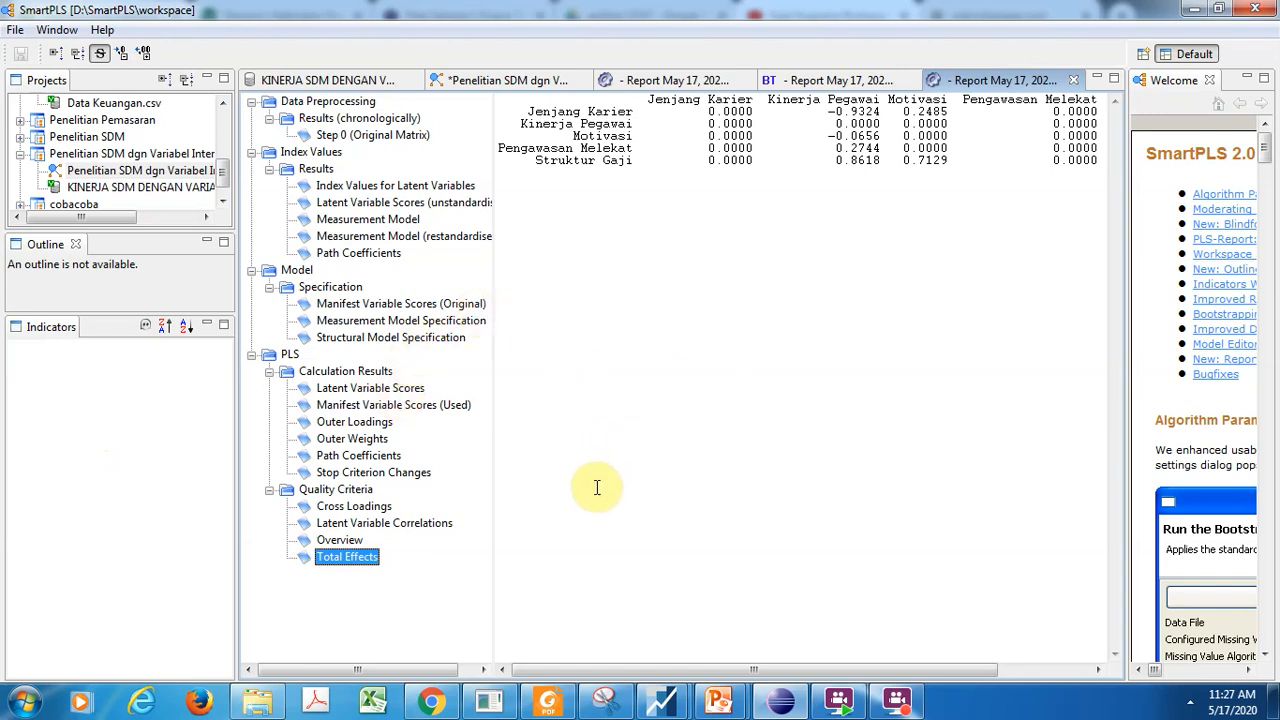
# - Undo the path from Motivasi to Kinerja Pegawai, check the indicator data file and reopen the path model
pyautogui.click(500, 79)
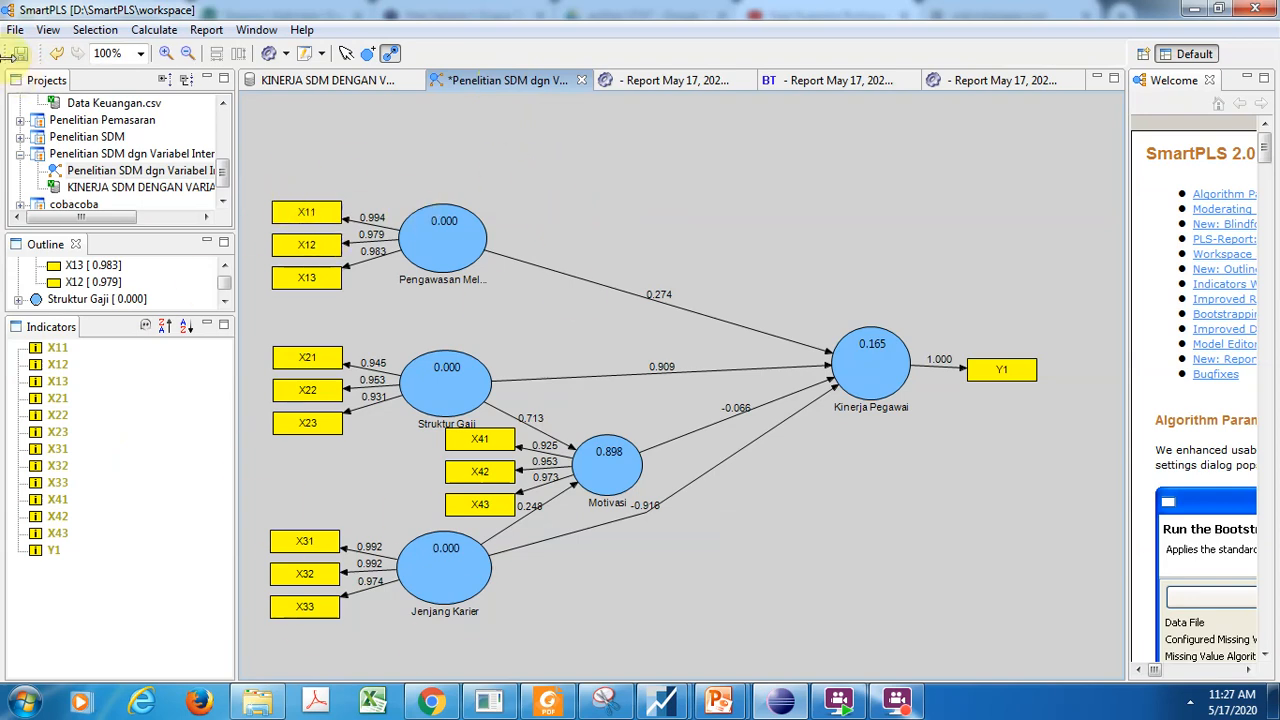
pyautogui.click(56, 53)
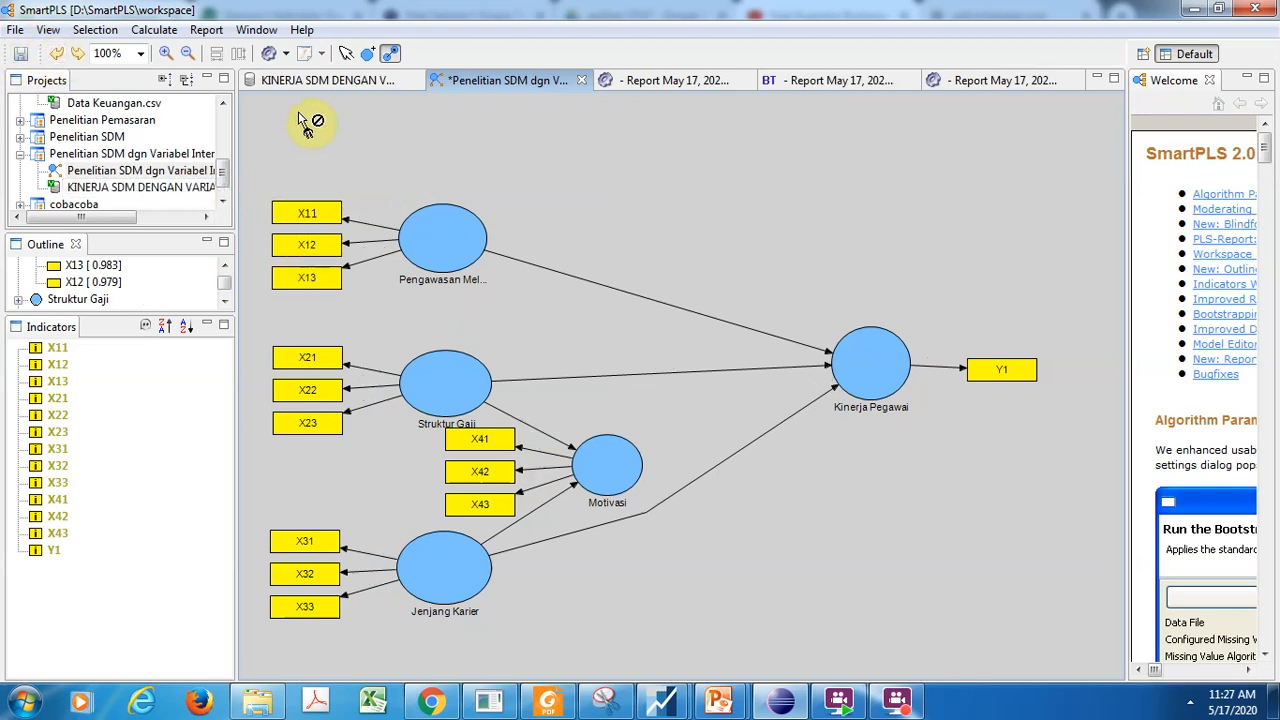
pyautogui.click(320, 80)
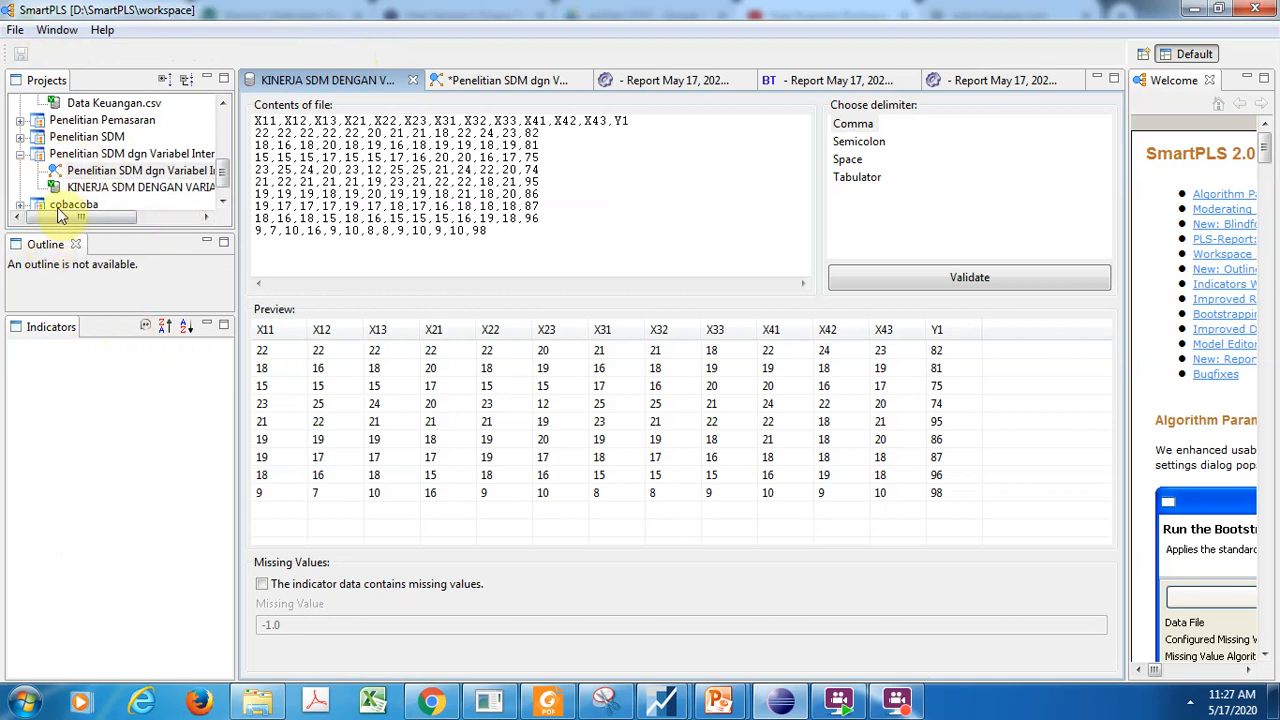
pyautogui.doubleClick(72, 172)
pyautogui.moveTo(72, 172); pyautogui.dragTo(440, 188)
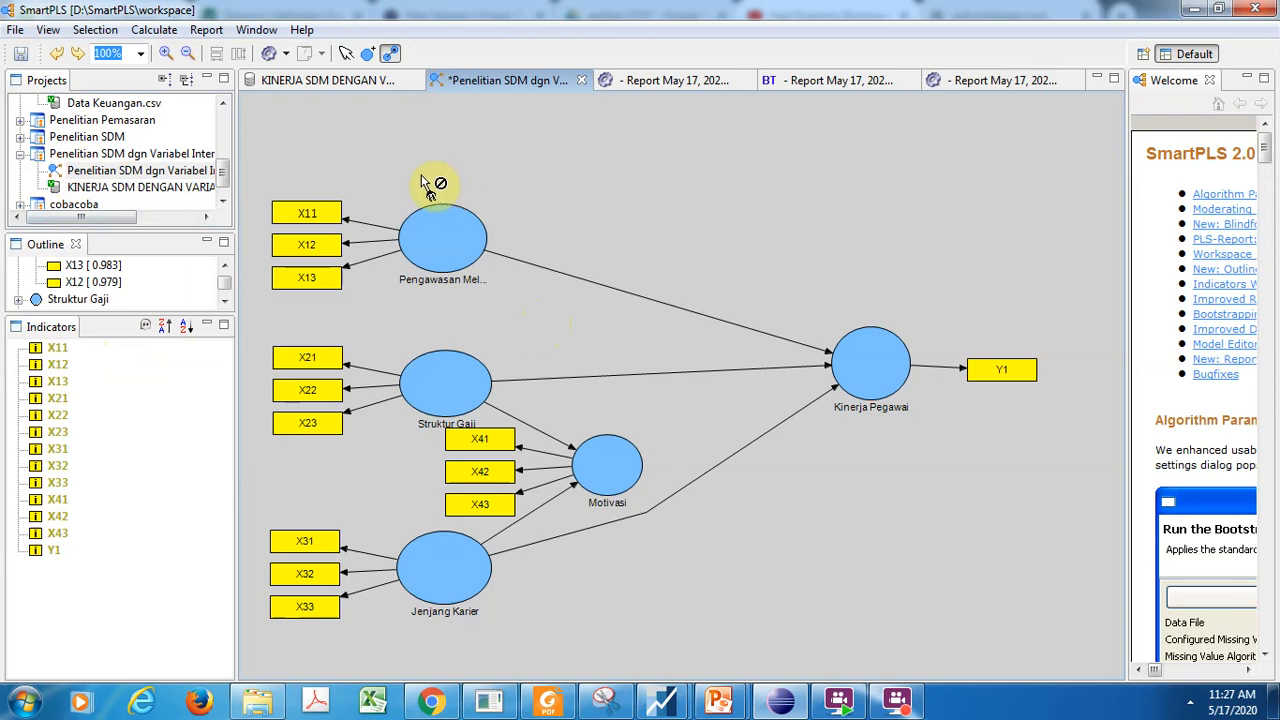
# - Delete indicator X12 from the Pengawasan Melekat construct
pyautogui.click(344, 58)
pyautogui.click(311, 249)
pyautogui.press('Delete')
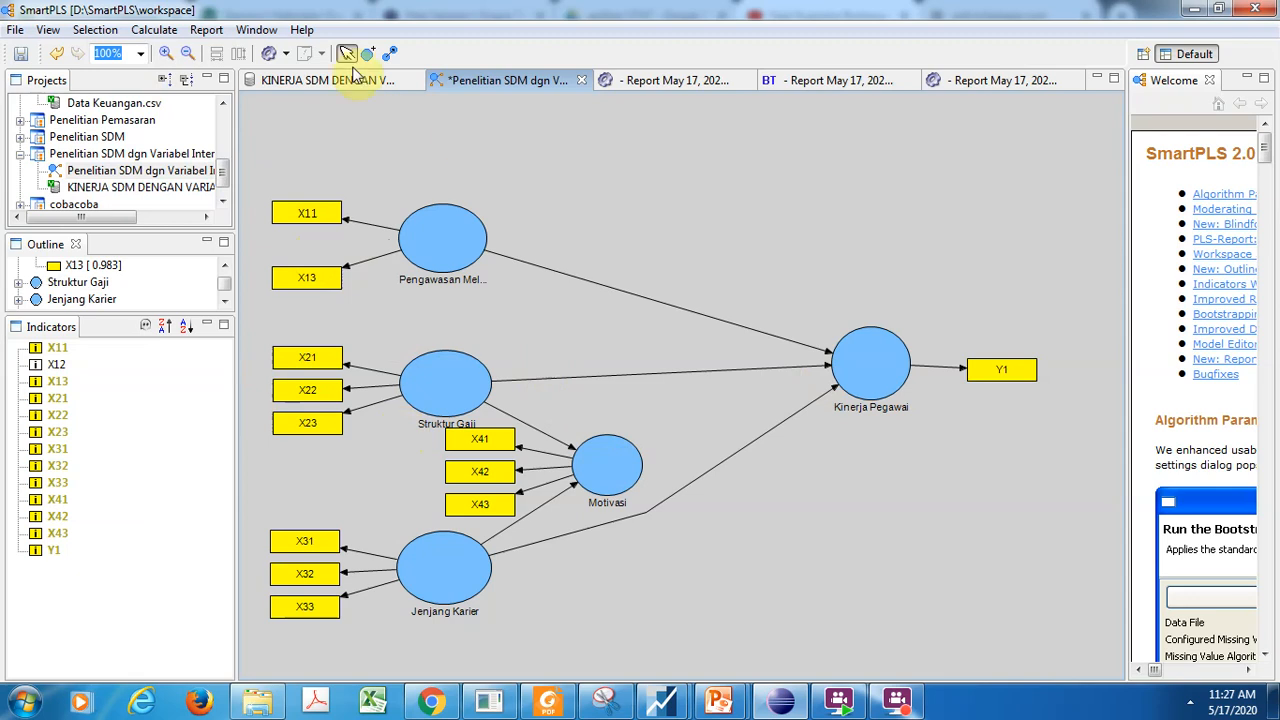
# - Nudge the Motivasi construct slightly and connect it with a path to Kinerja Pegawai
pyautogui.moveTo(632, 463)
pyautogui.mouseDown()
pyautogui.moveTo(748, 414)
pyautogui.moveTo(880, 400)
pyautogui.moveTo(634, 452)
pyautogui.mouseUp()
pyautogui.click(389, 53)
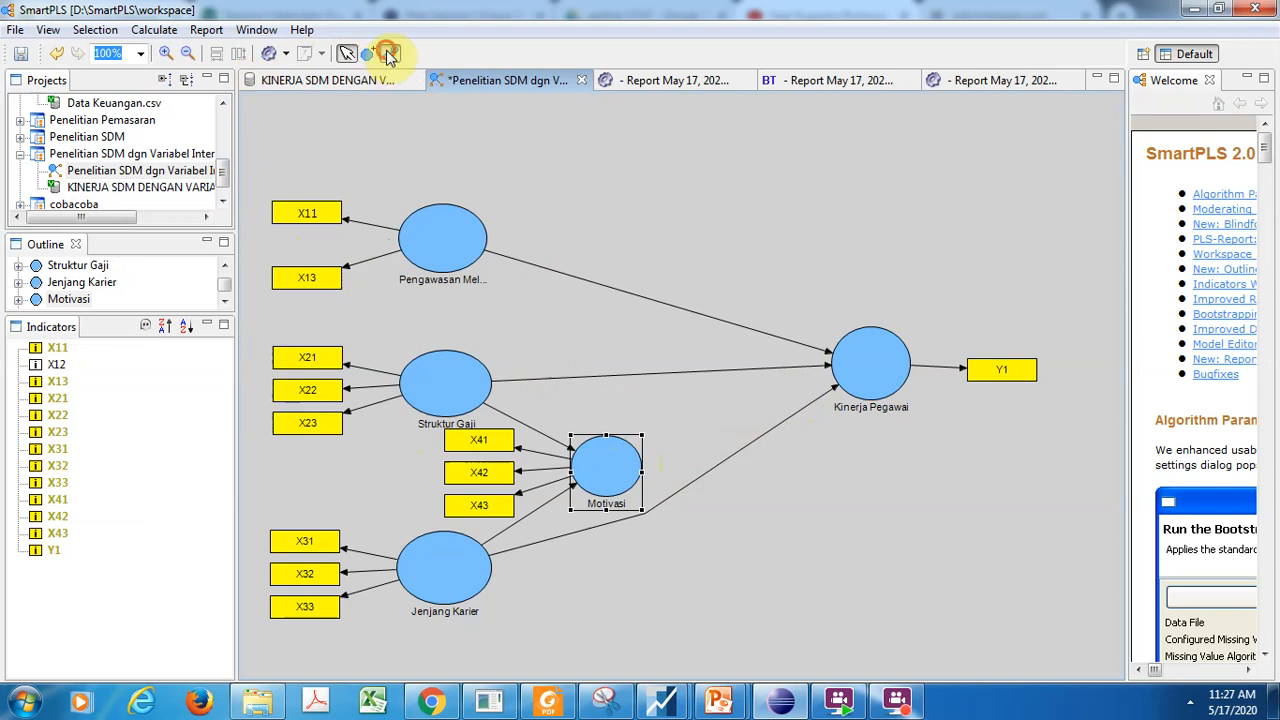
pyautogui.click(634, 457)
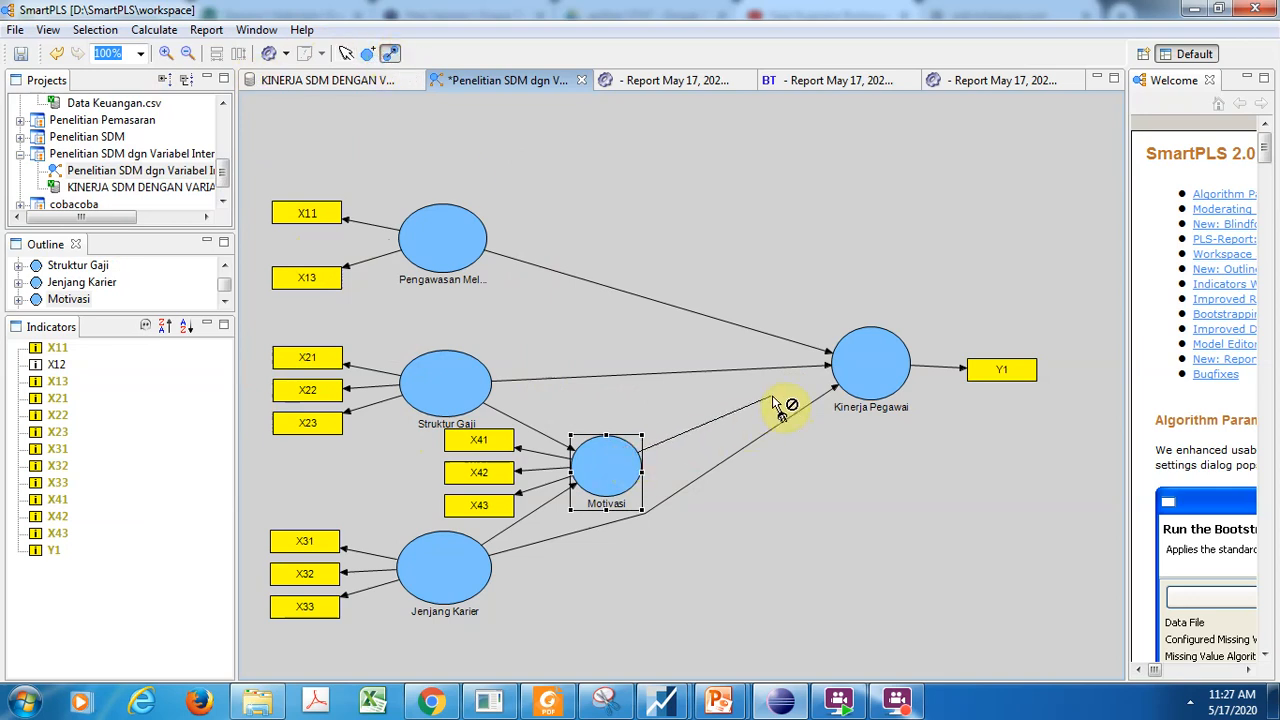
pyautogui.click(846, 368)
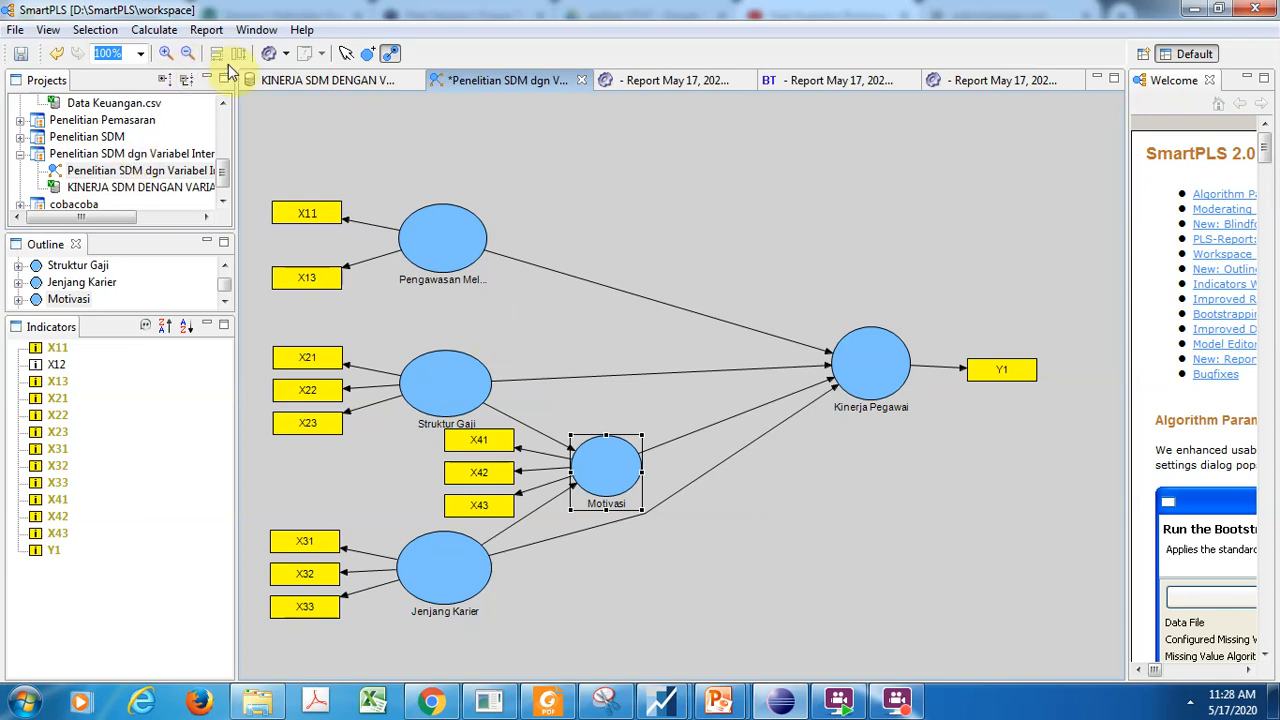
# - Run the PLS Algorithm on the revised path model with the Path Weighting Scheme and 300 maximum iterations
pyautogui.click(140, 30)
pyautogui.click(158, 47)
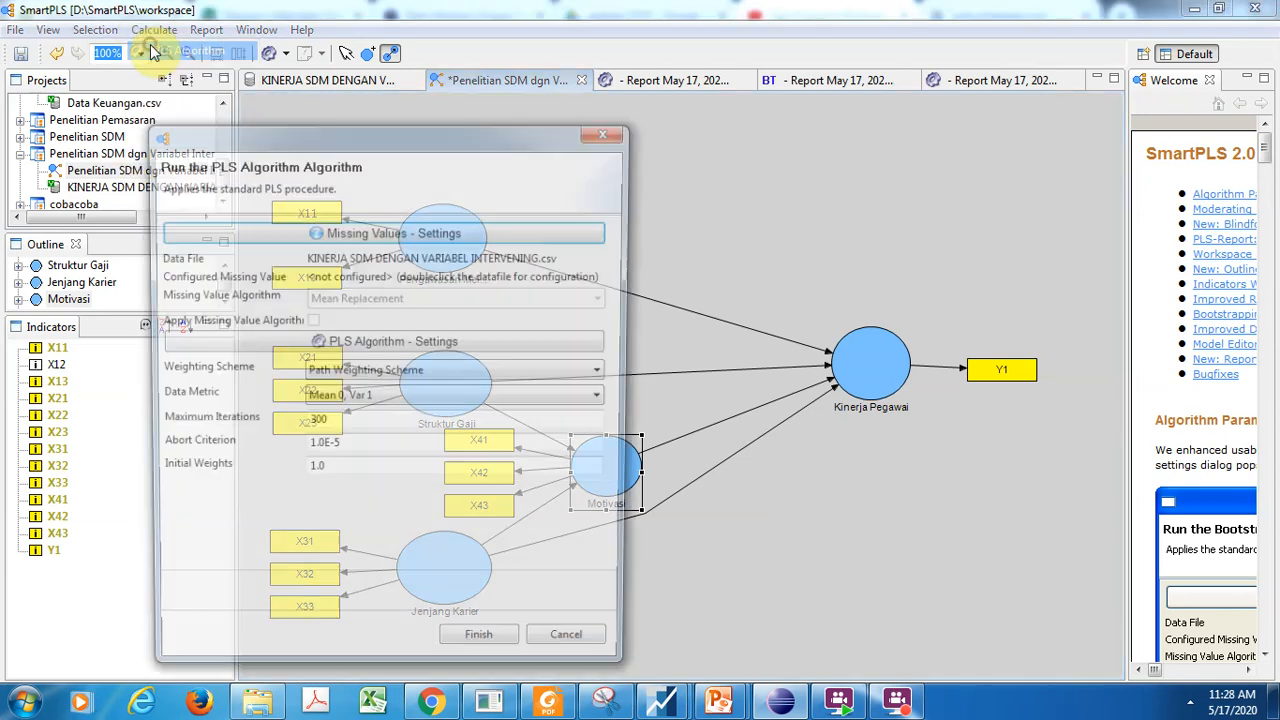
pyautogui.click(472, 649)
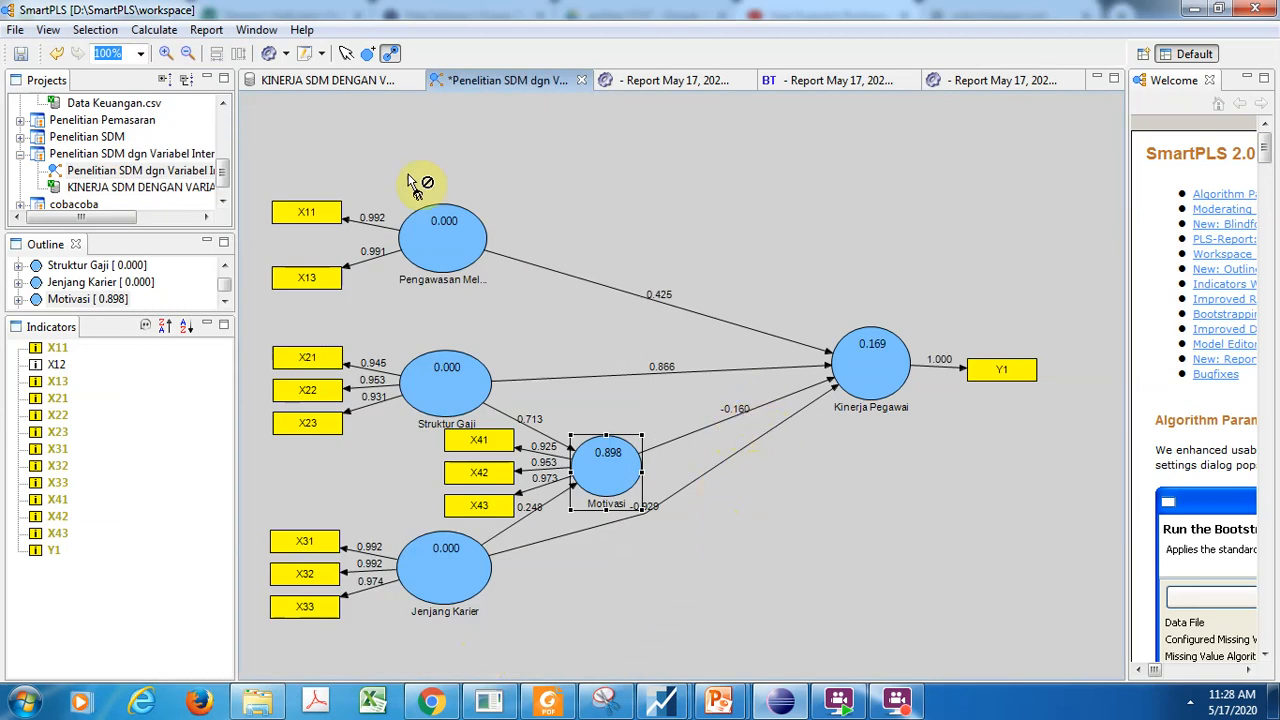
# - Generate the default report of the PLS calculation and show its Total Effects table
pyautogui.click(206, 31)
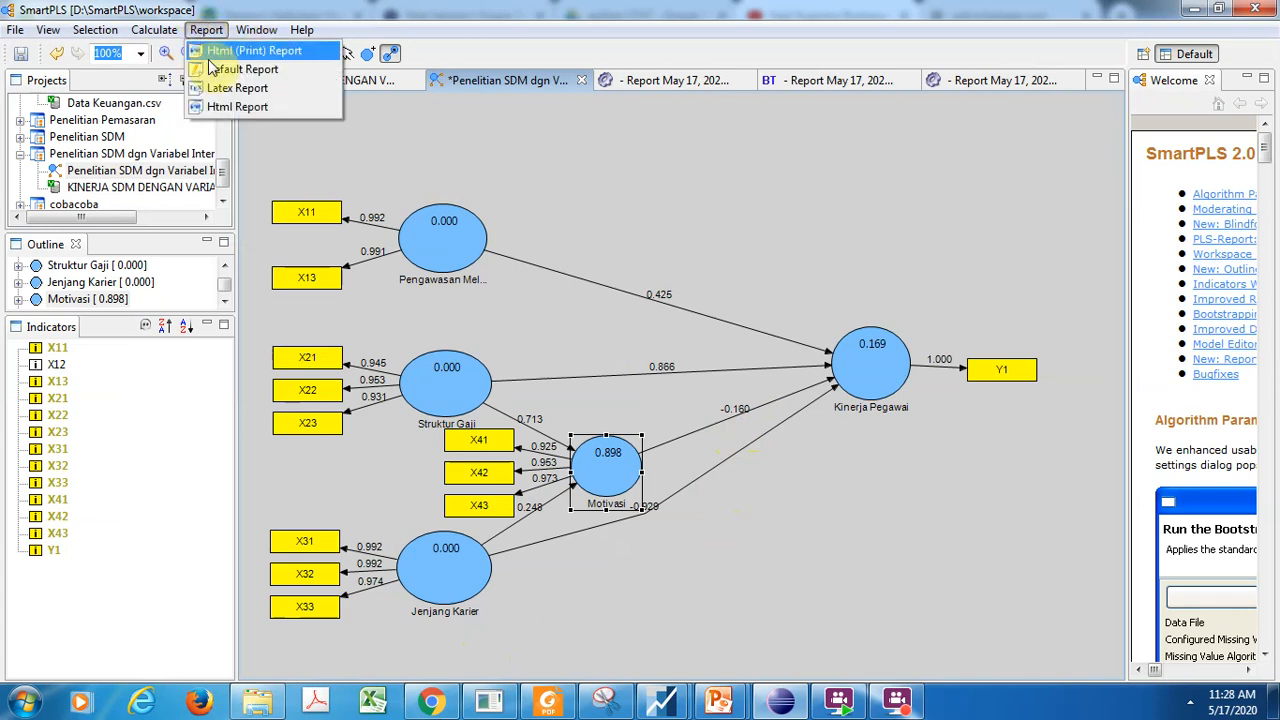
pyautogui.click(212, 66)
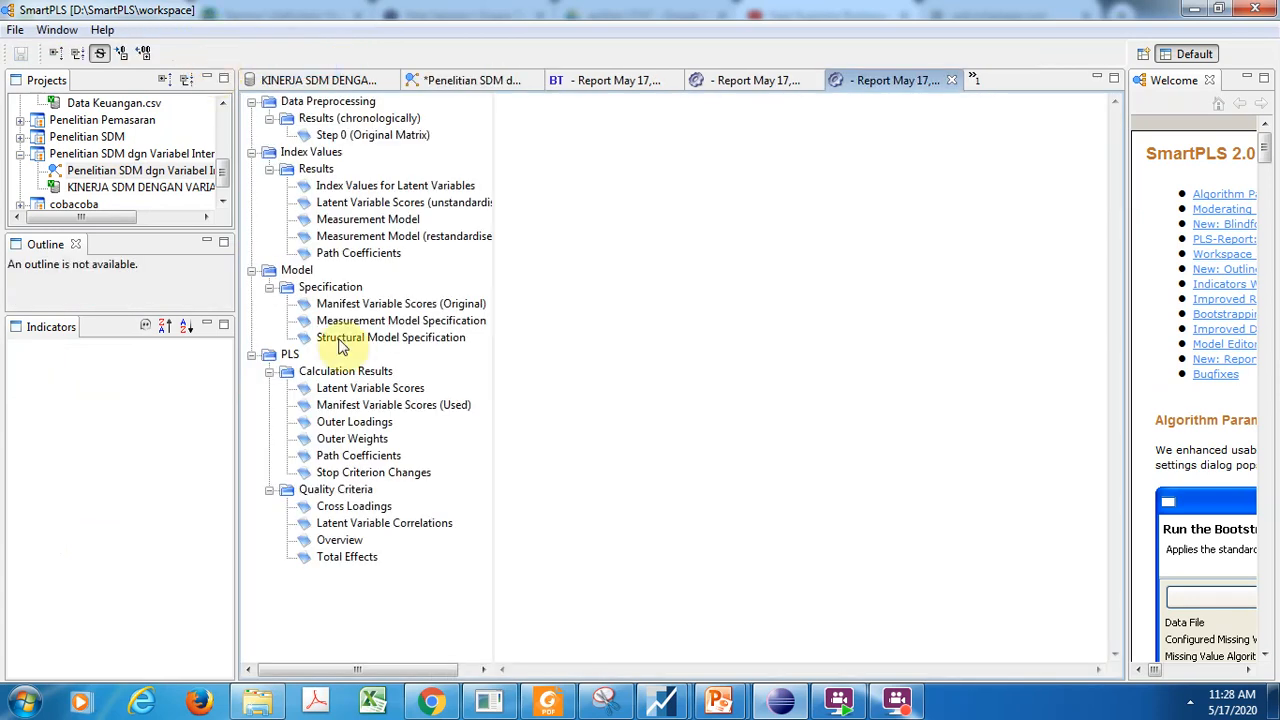
pyautogui.click(350, 558)
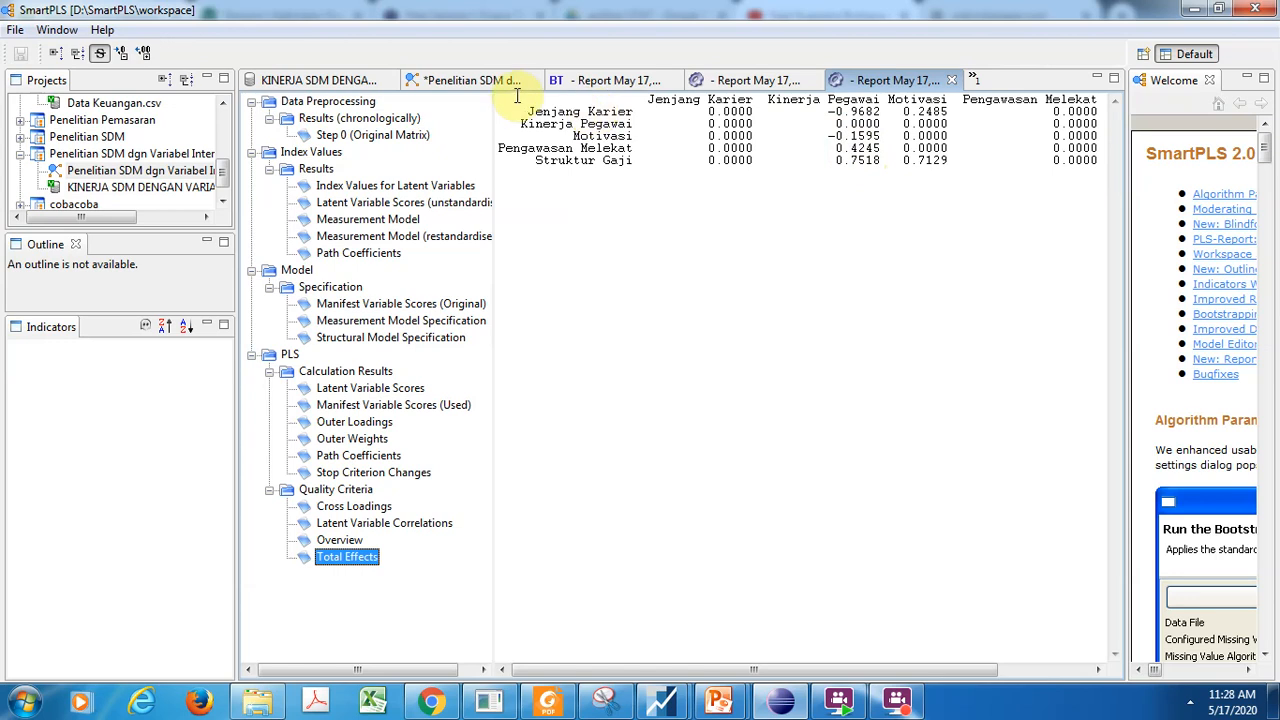
# - Return to the path model and run Bootstrapping with No Sign Changes, 100 cases and 5000 samples
pyautogui.click(452, 80)
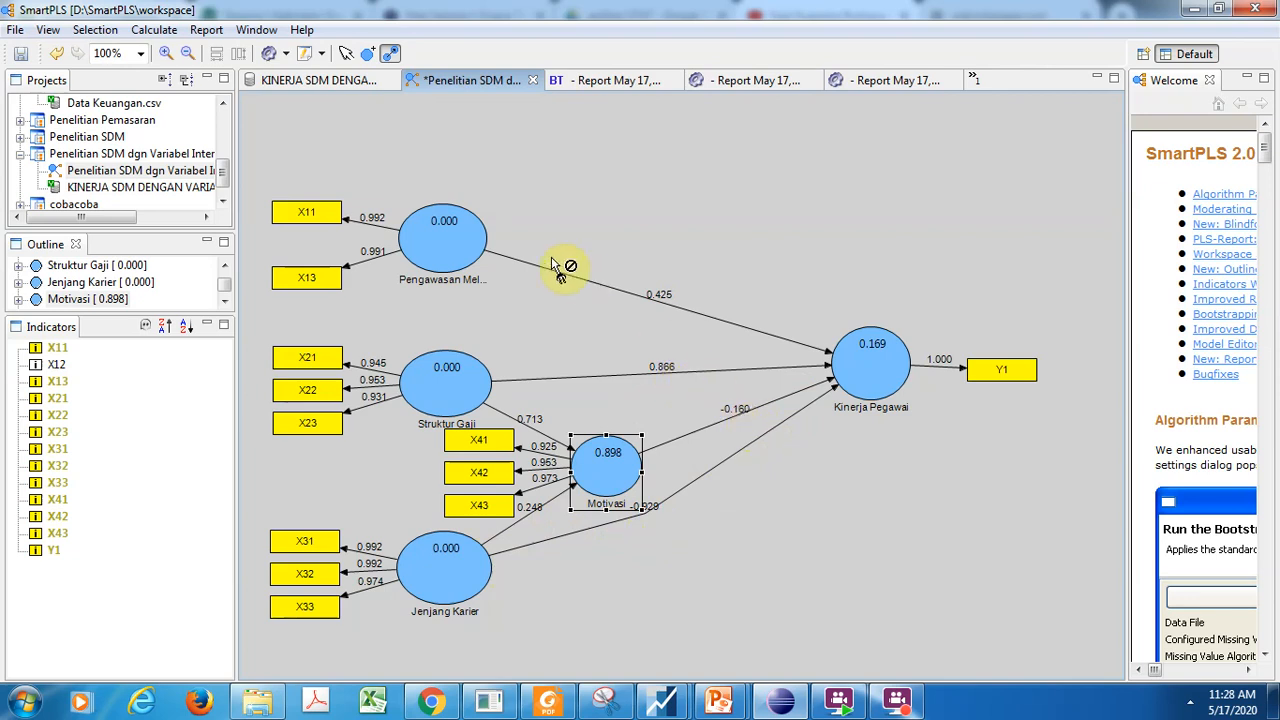
pyautogui.click(154, 29)
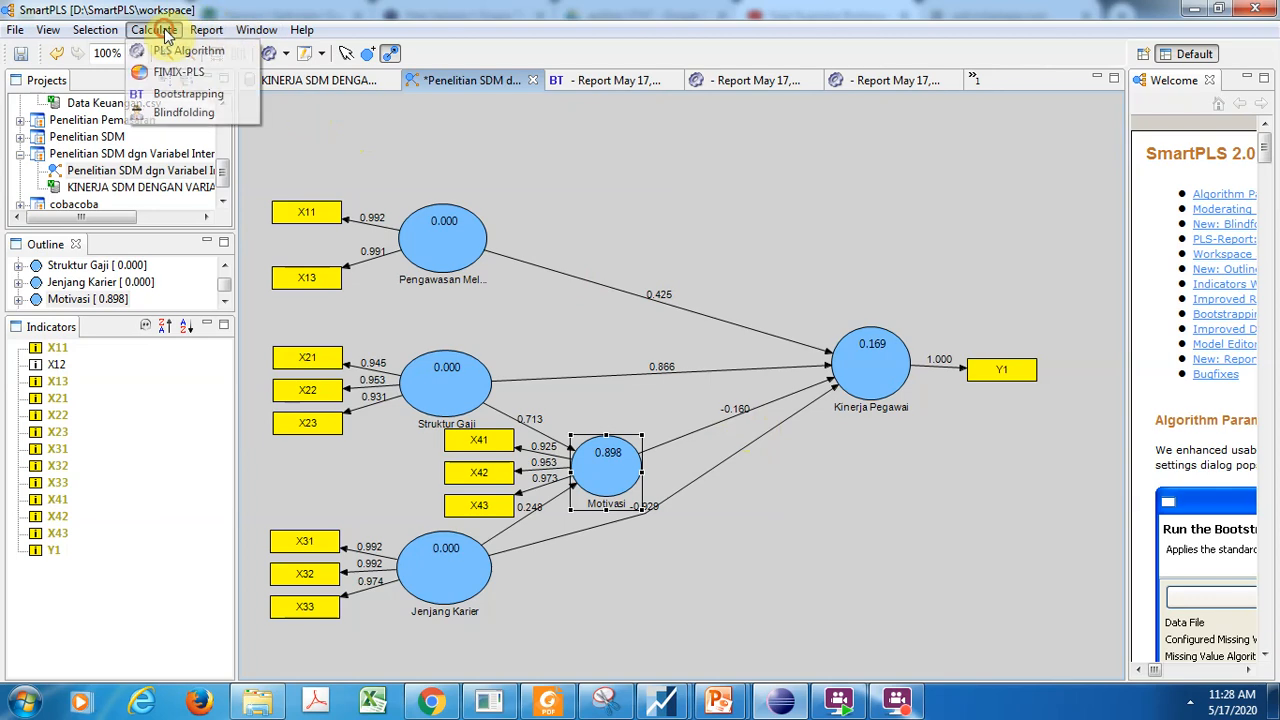
pyautogui.click(180, 94)
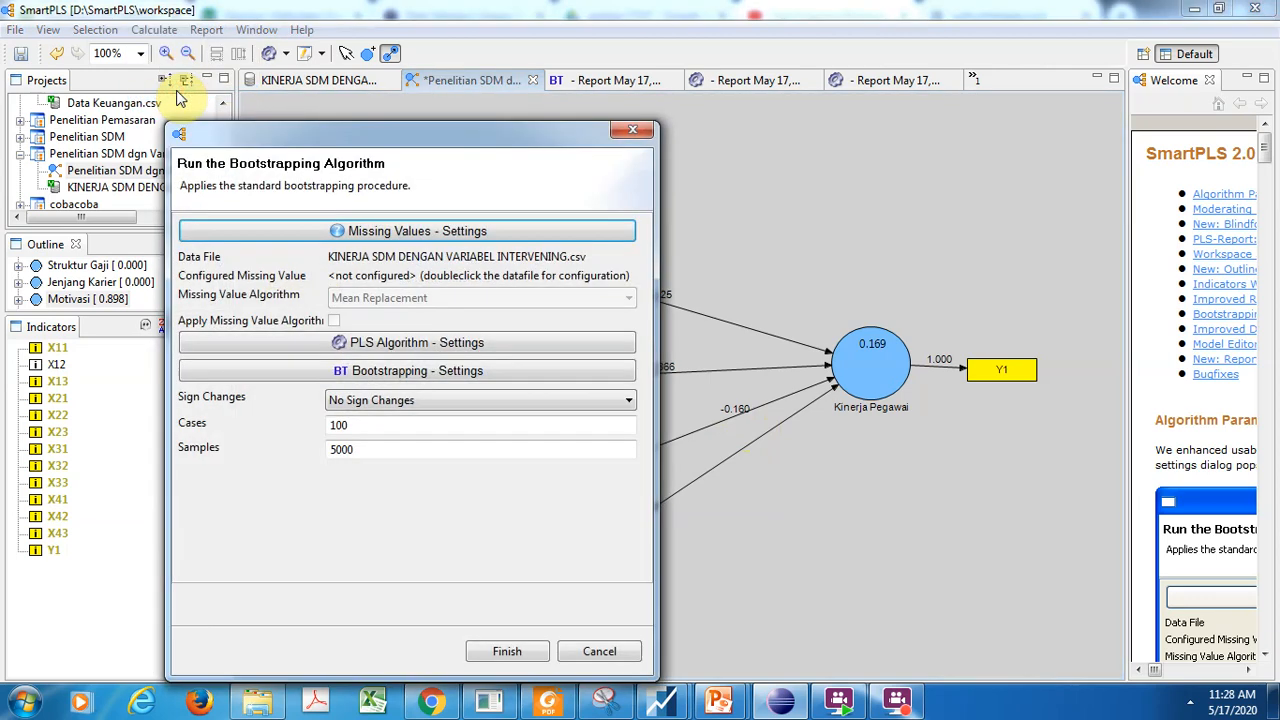
pyautogui.click(507, 651)
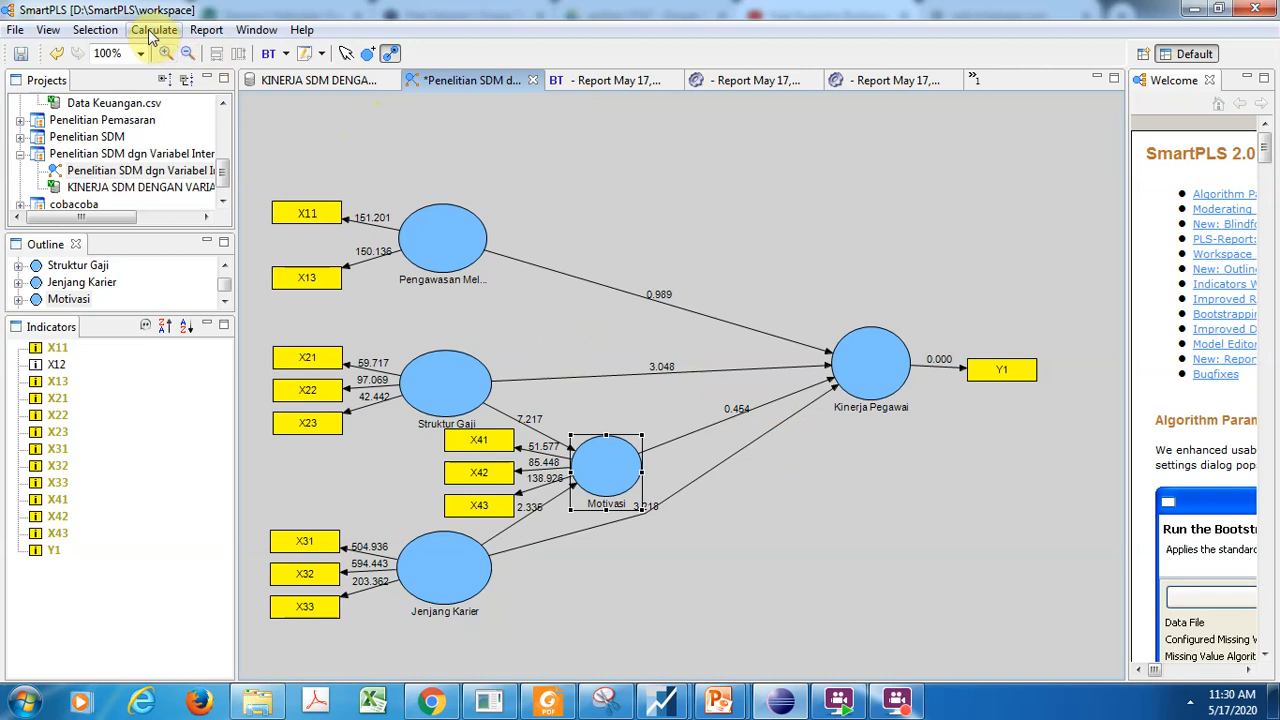
# - Generate the default Bootstrapping report, widen its contents tree and show Path Coefficients (Mean, STDEV, T-Values)
pyautogui.click(206, 30)
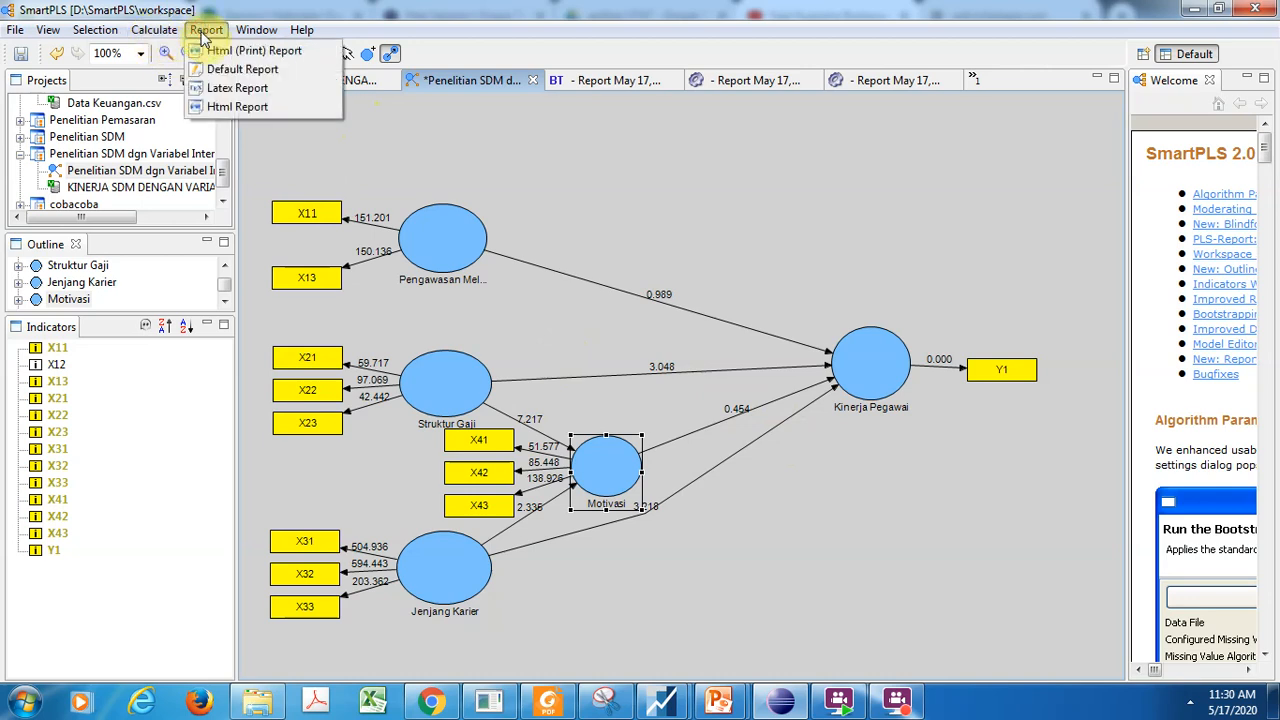
pyautogui.click(240, 69)
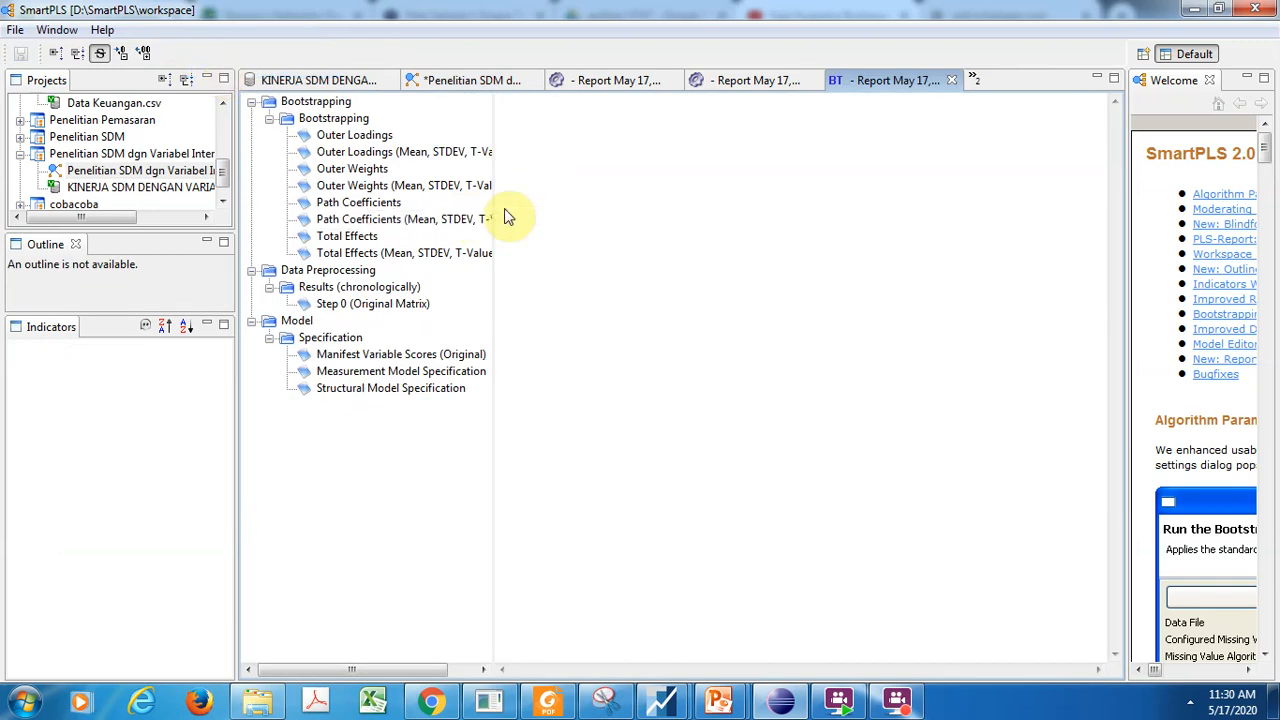
pyautogui.moveTo(492, 199); pyautogui.dragTo(640, 200)
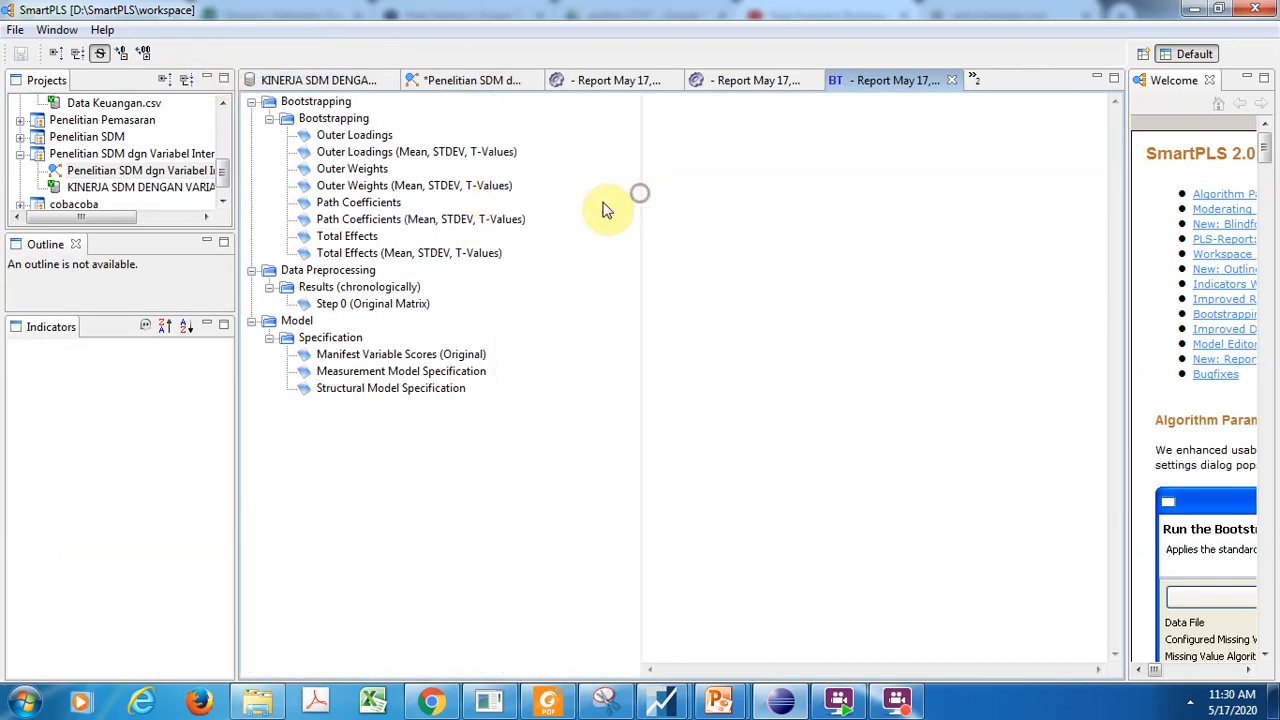
pyautogui.click(337, 224)
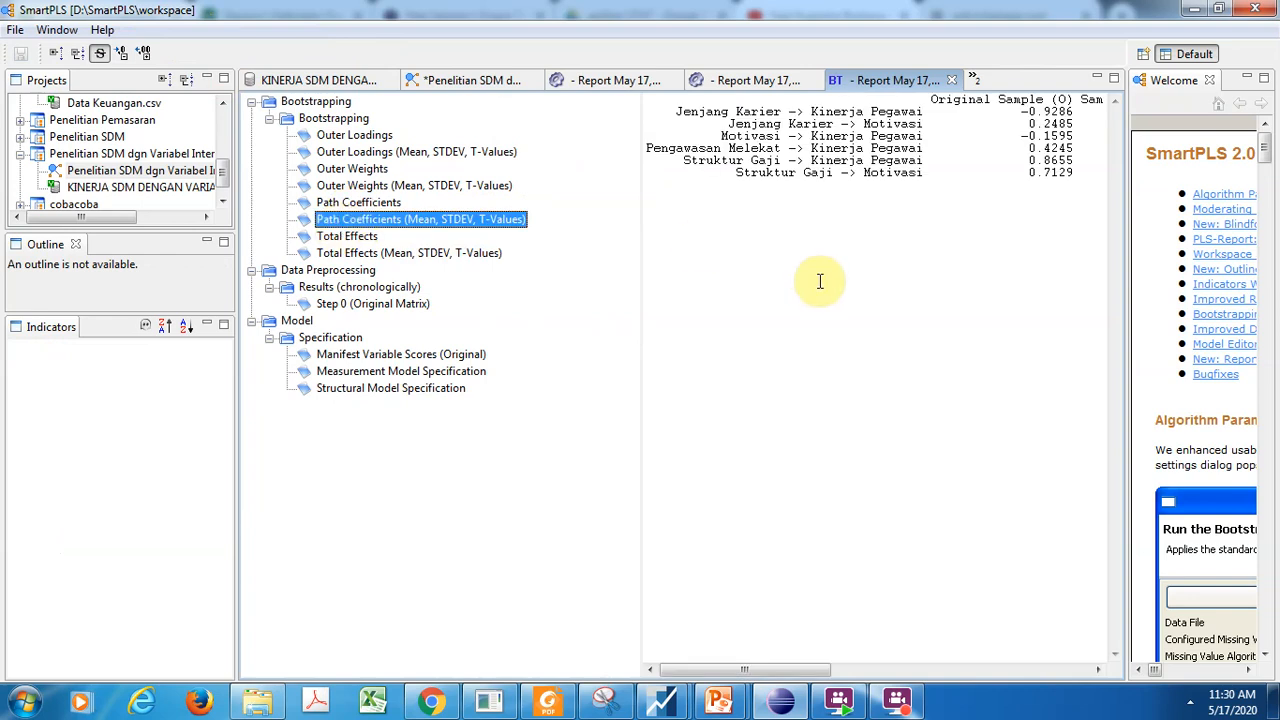
# - Examine the sample means, standard errors and T statistics of the path coefficients, and return to the path model
pyautogui.click(1098, 670)
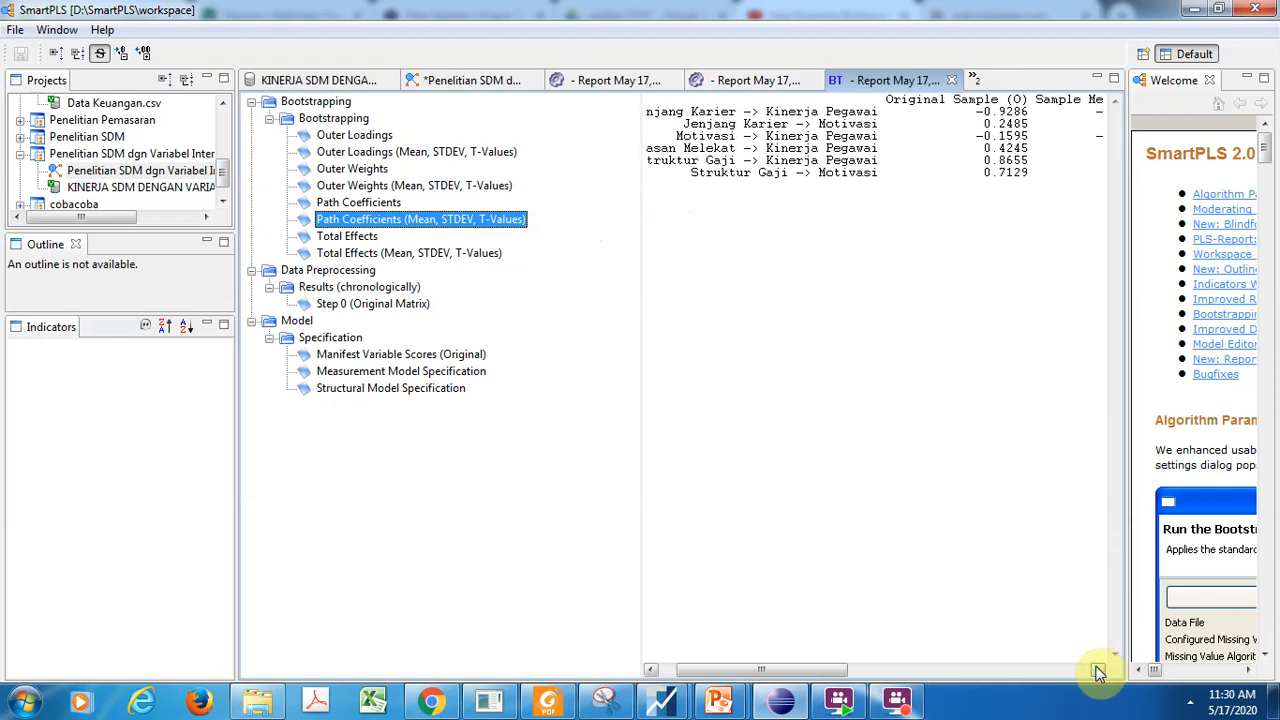
pyautogui.click(1098, 670)
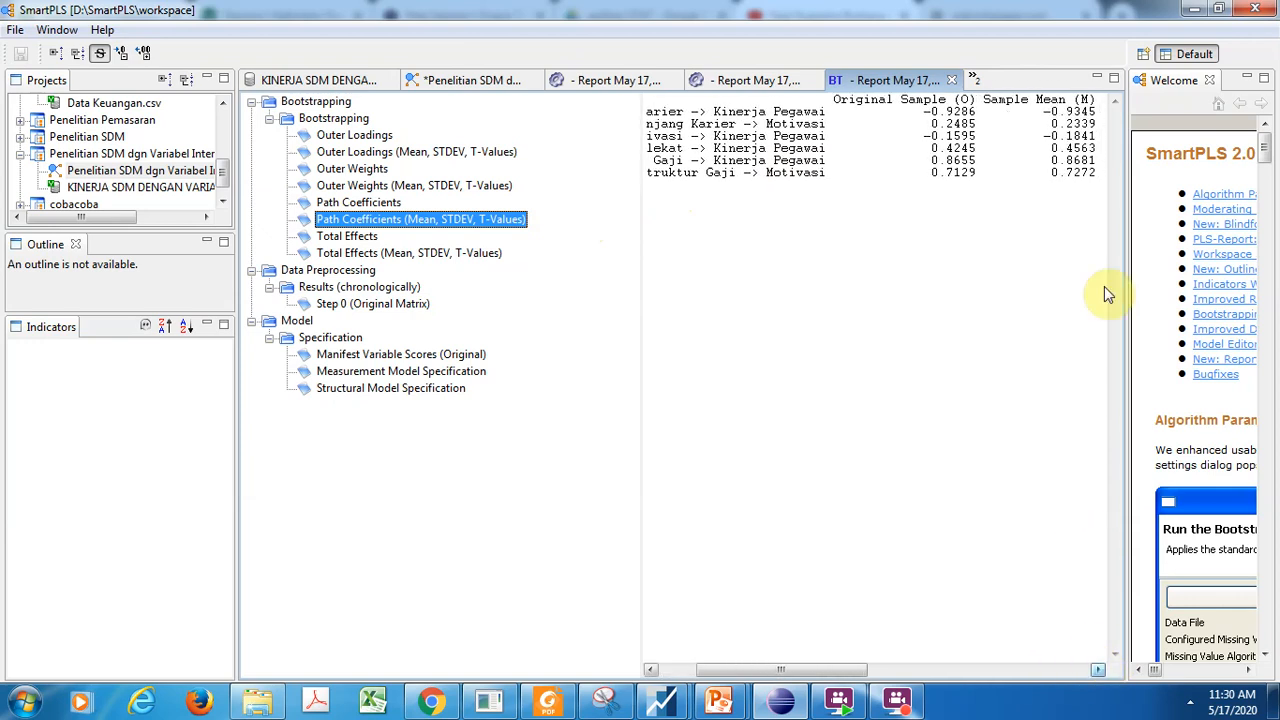
pyautogui.click(1076, 670)
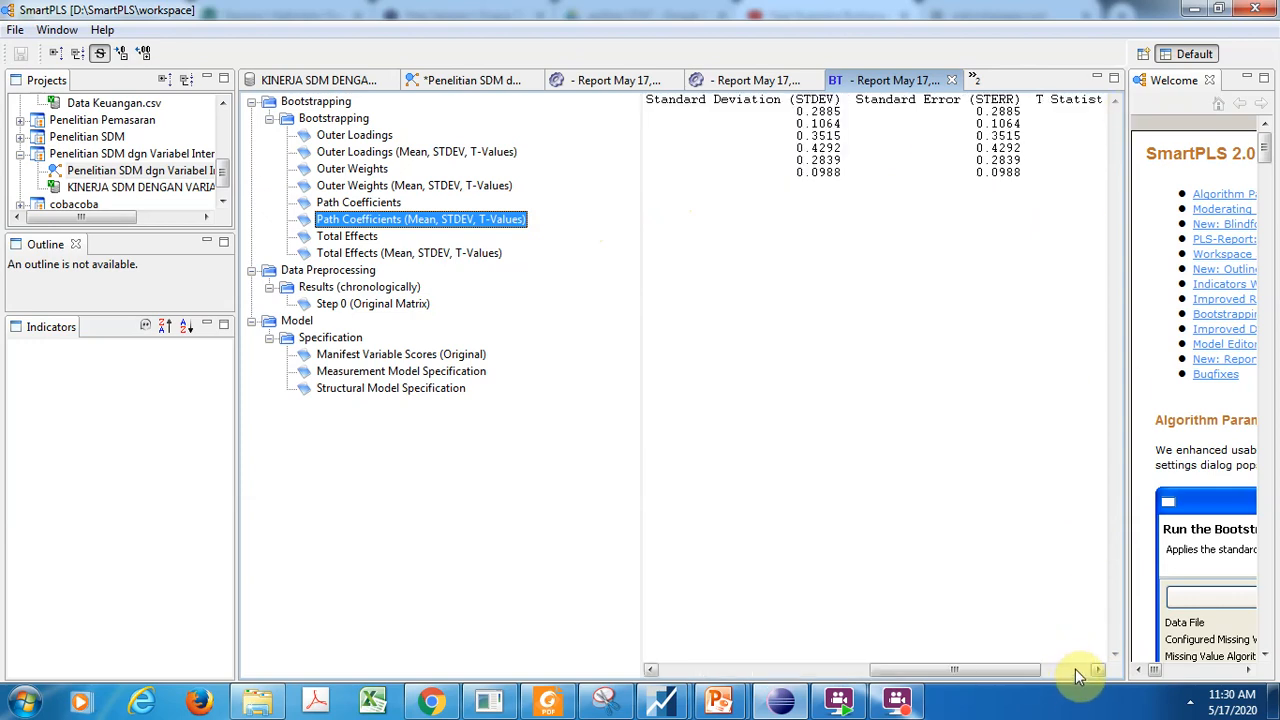
pyautogui.click(810, 670)
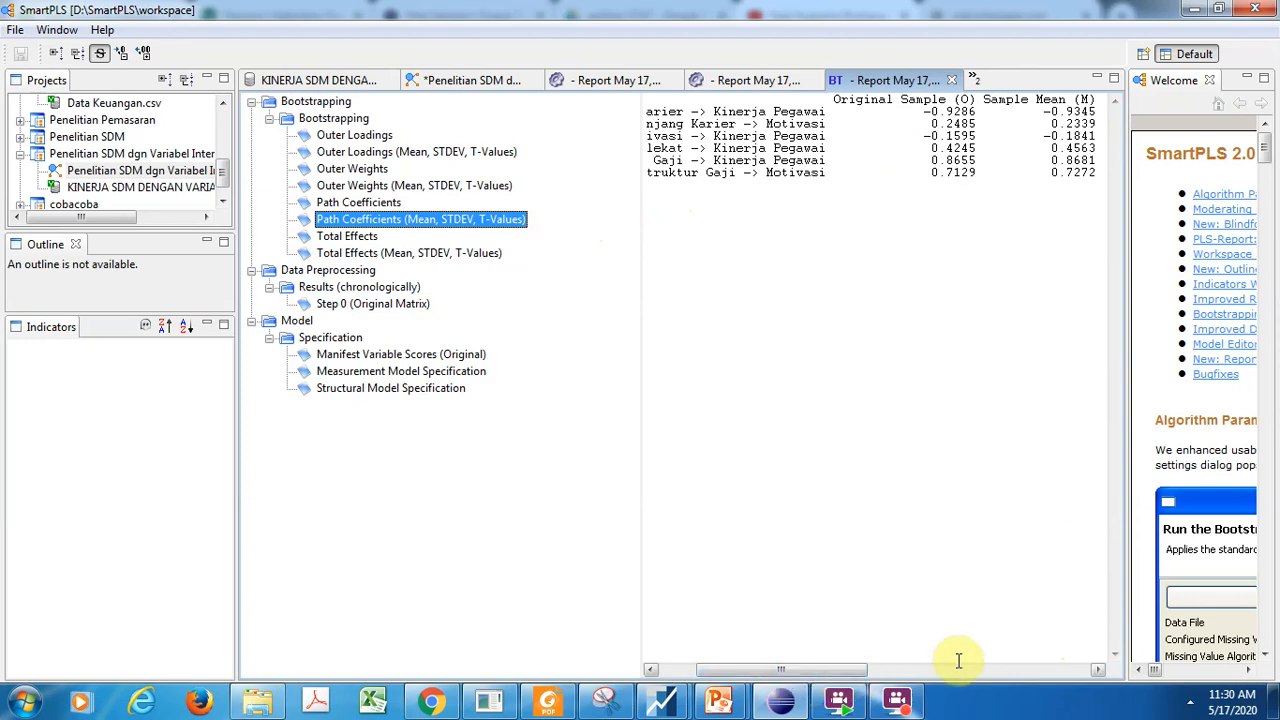
pyautogui.click(1065, 672)
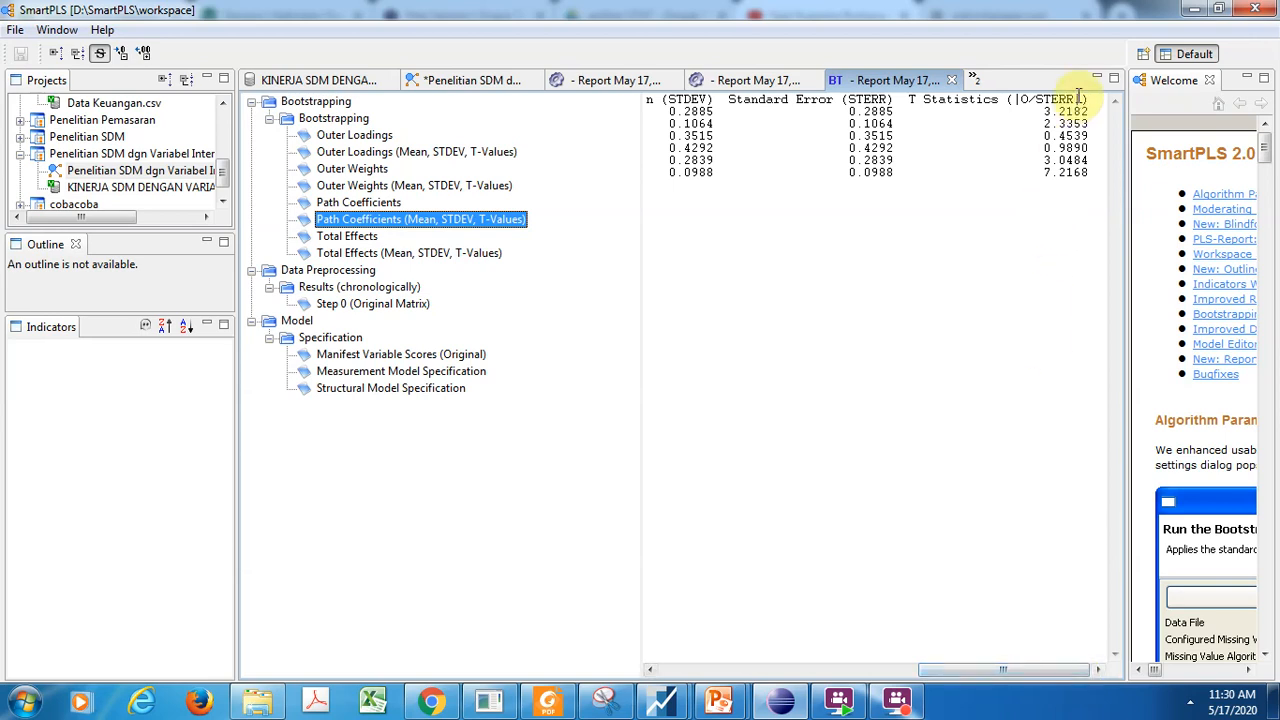
pyautogui.moveTo(1058, 111); pyautogui.dragTo(1082, 138)
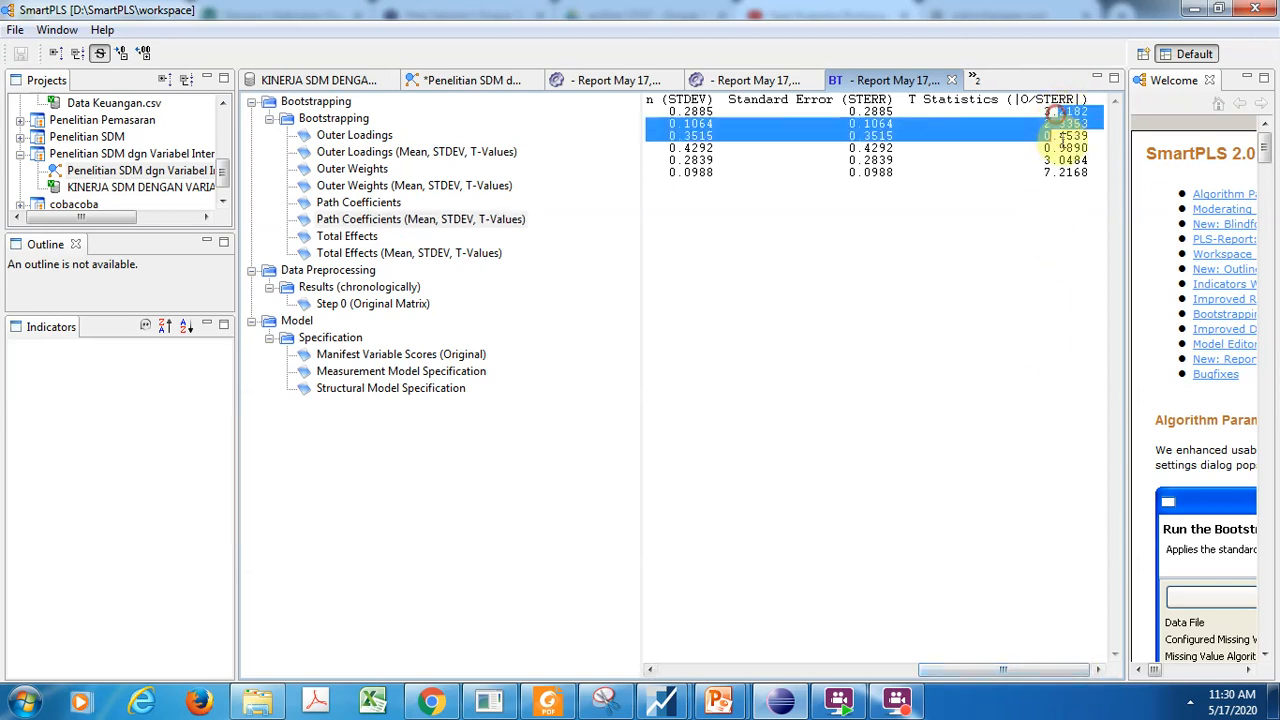
pyautogui.click(983, 240)
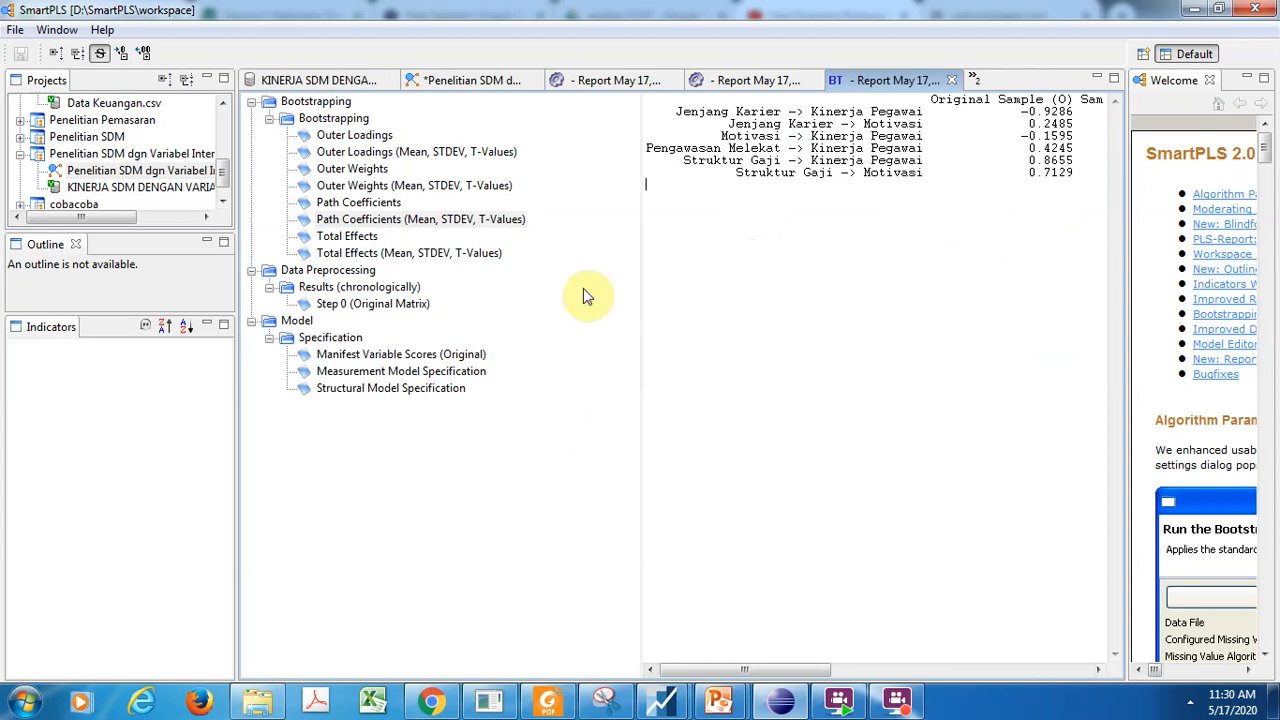
pyautogui.click(433, 80)
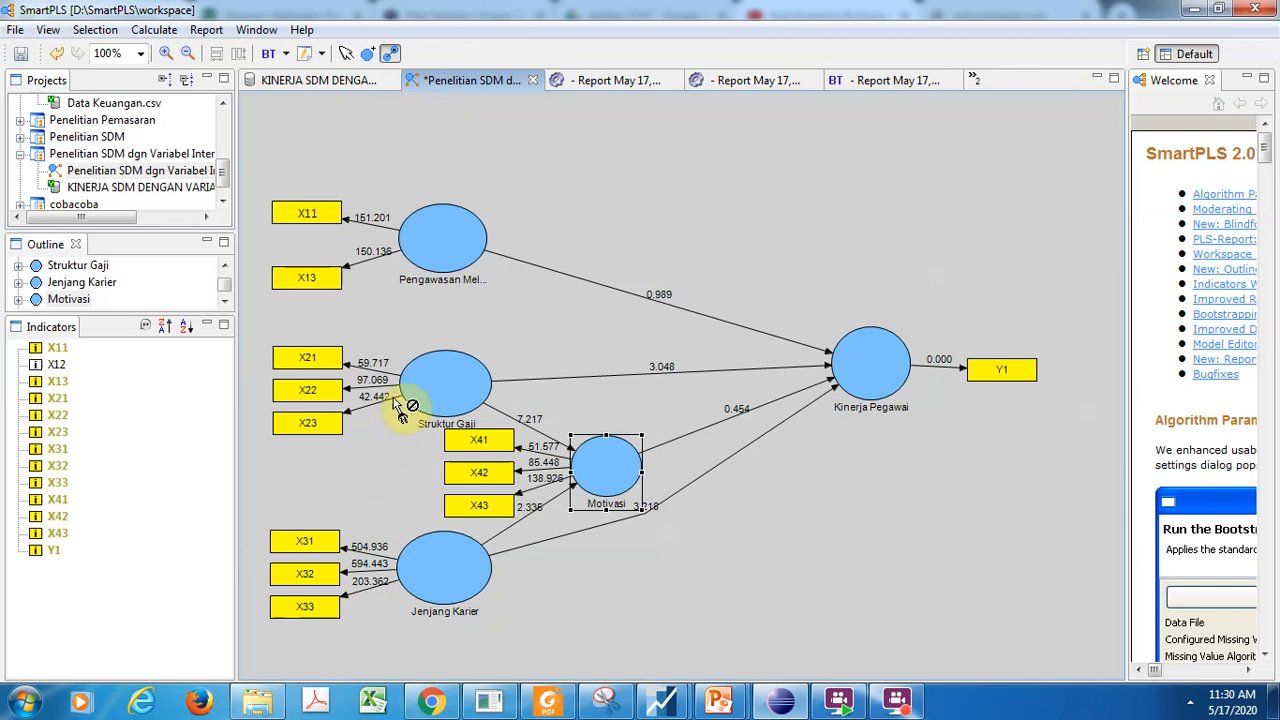